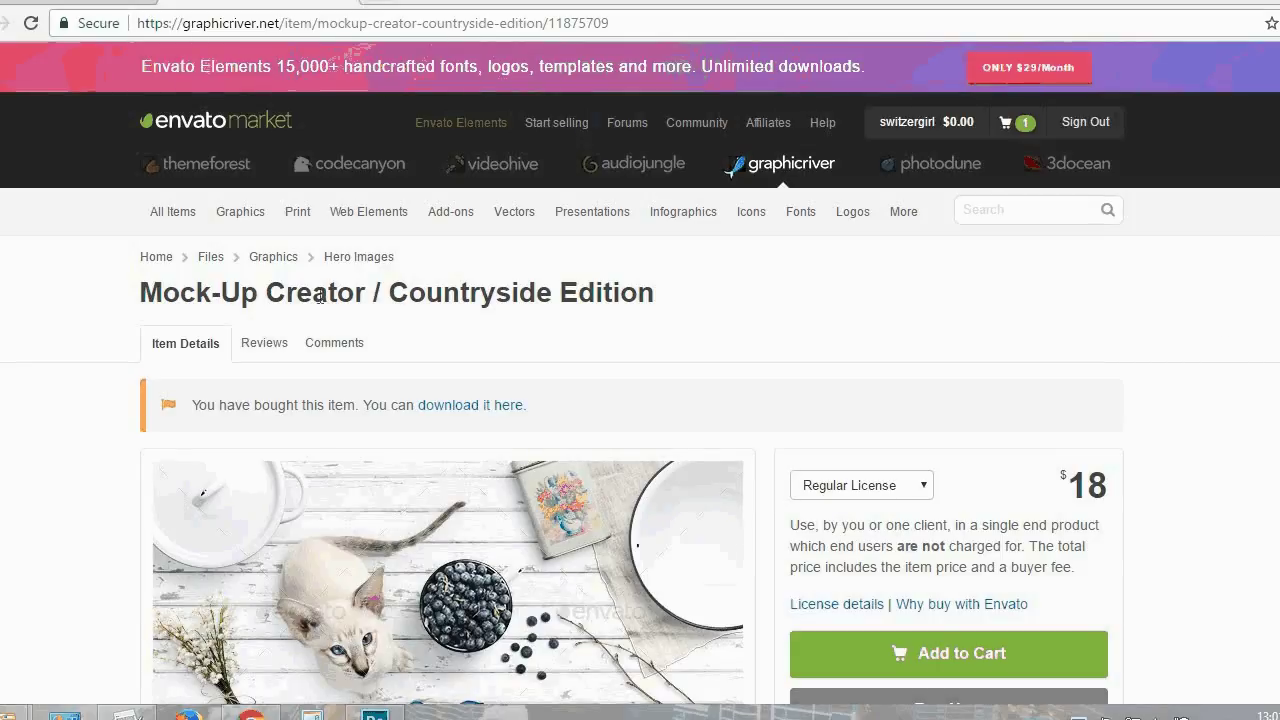
- Examine the Mock-Up Creator / Countryside Edition item page, covering its preview images and item details
drag(141, 292, 654, 287)
scroll(1065, 438, down, 3)
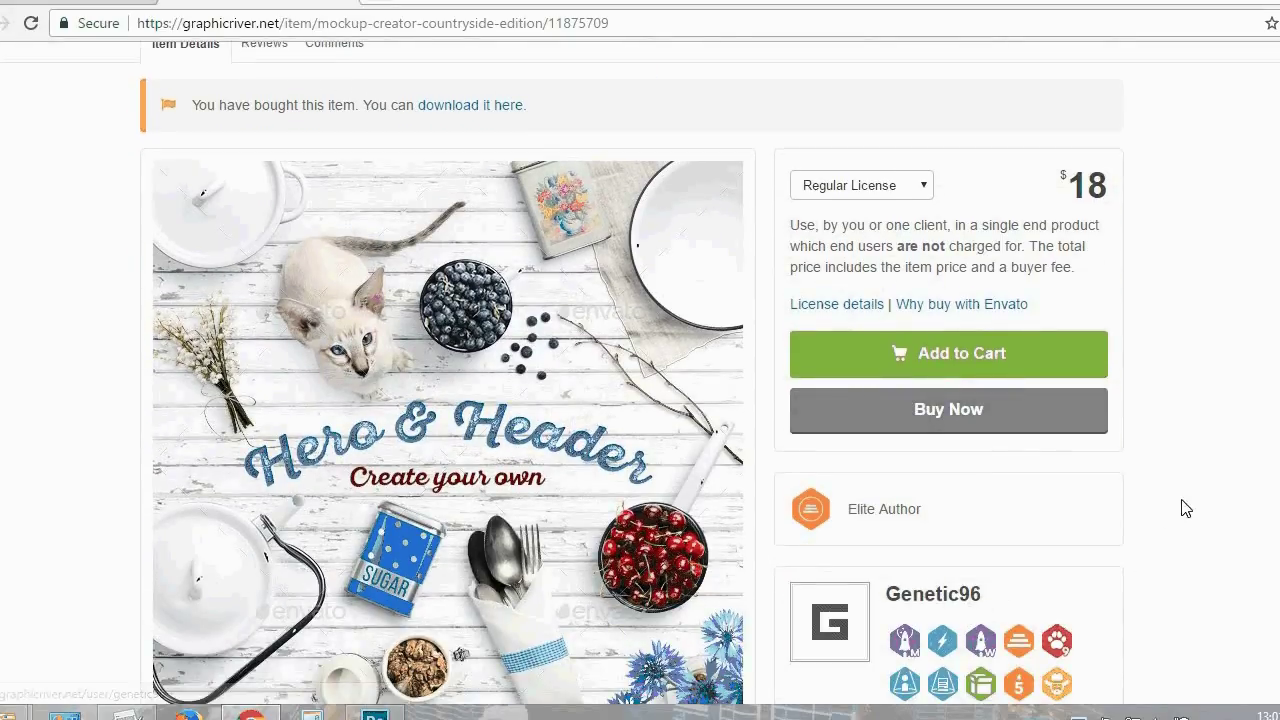
scroll(1196, 446, down, 1)
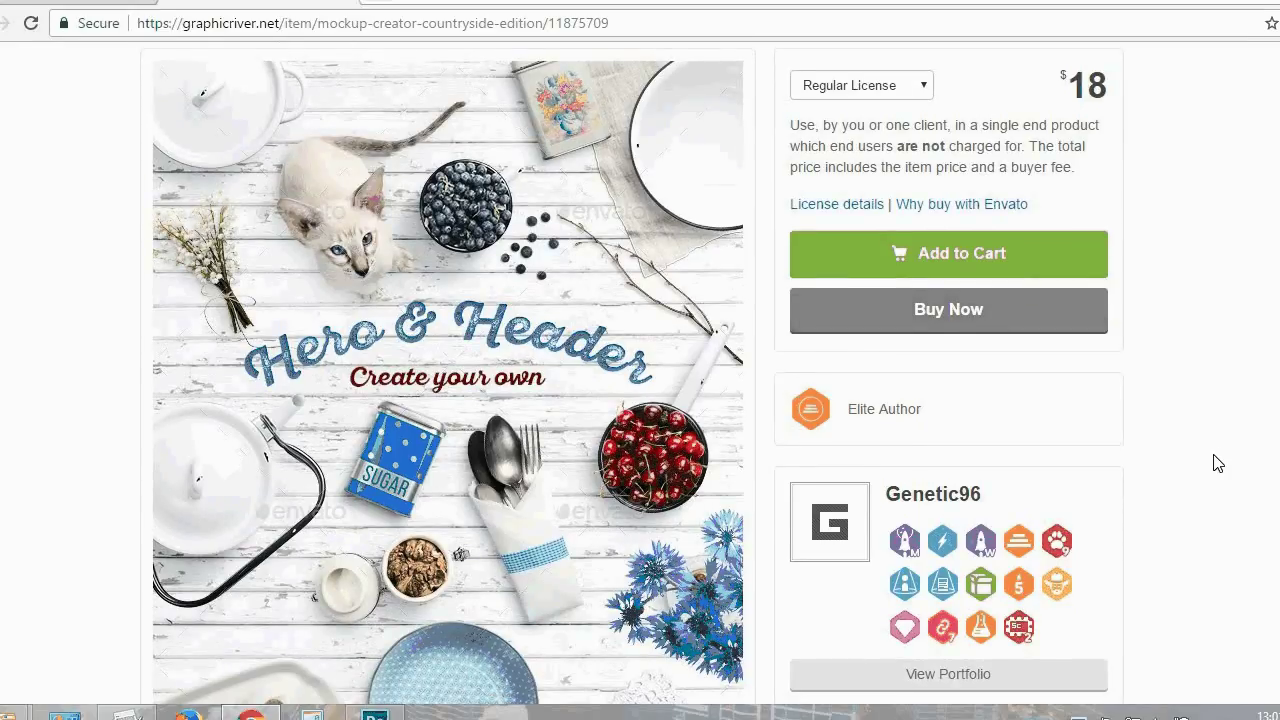
scroll(1217, 463, down, 2)
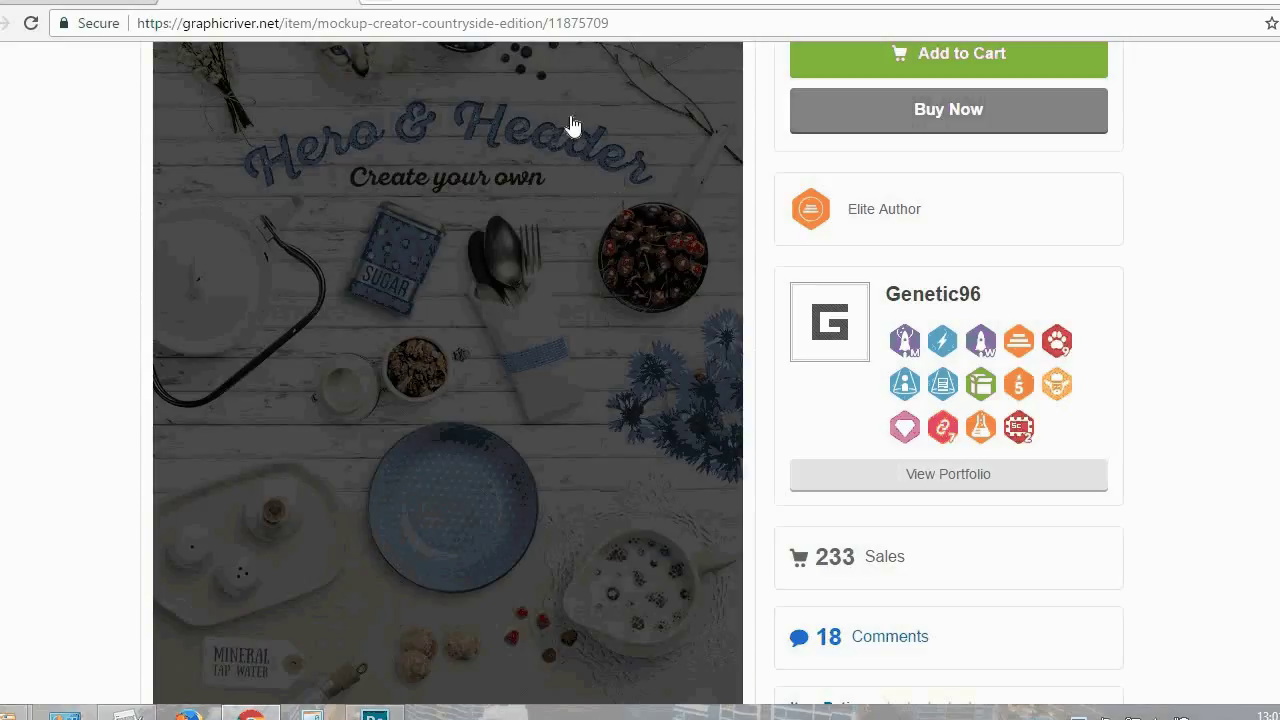
scroll(1217, 453, down, 4)
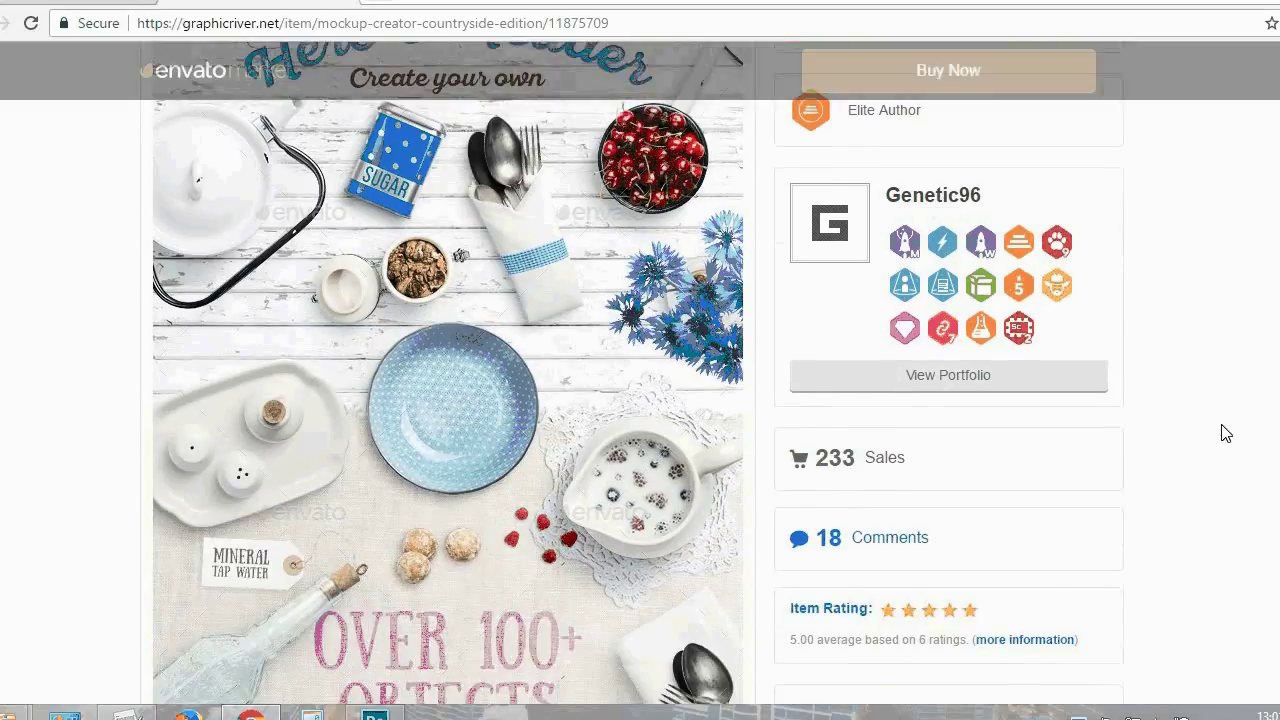
scroll(1230, 411, down, 3)
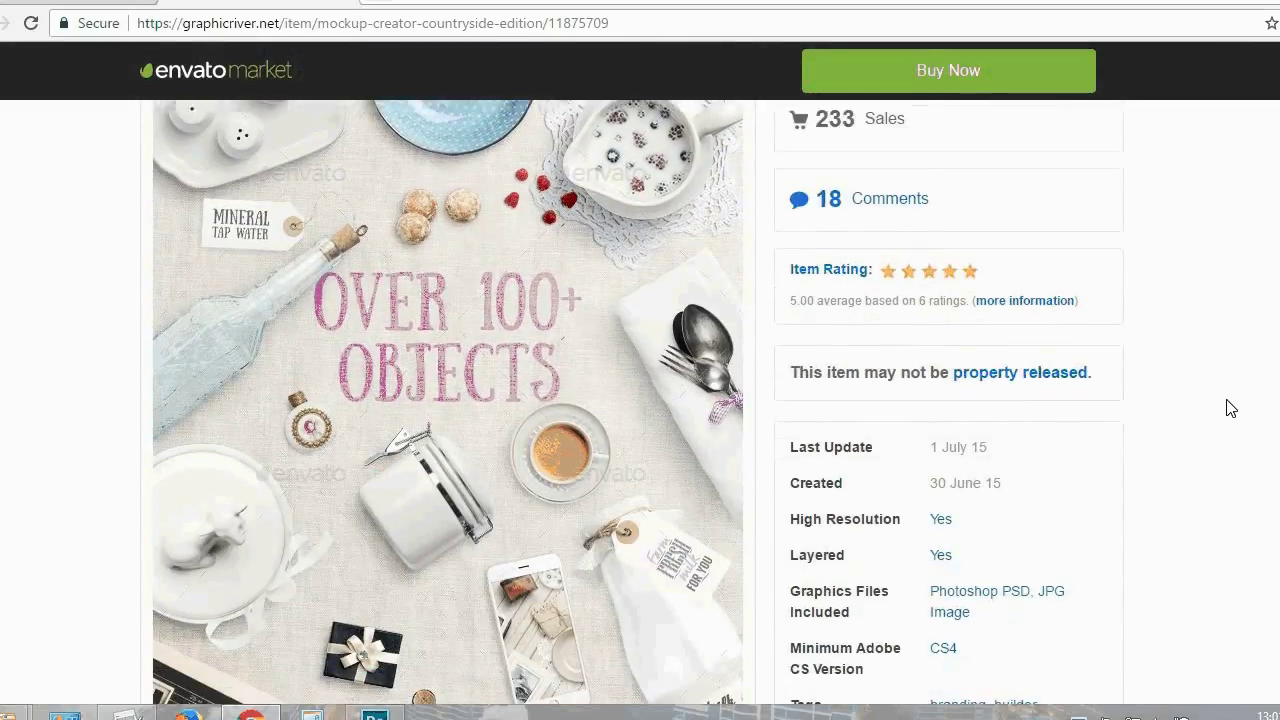
scroll(1230, 408, down, 5)
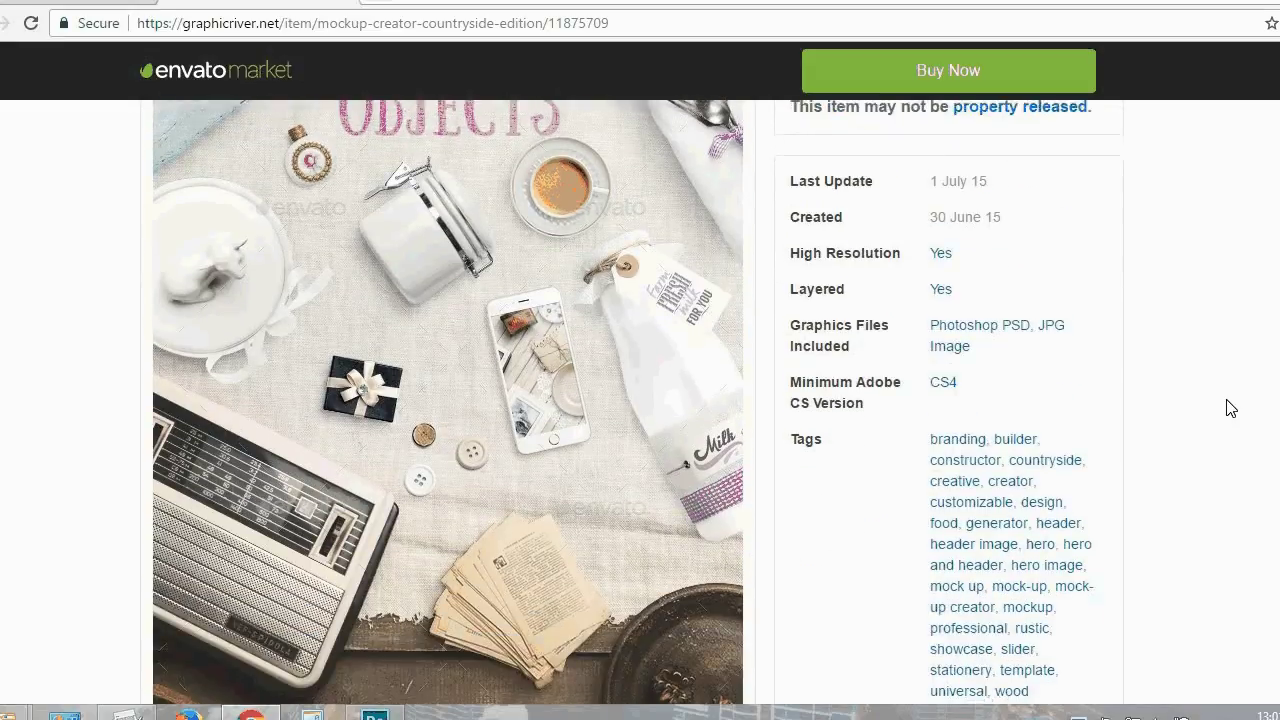
scroll(1230, 408, down, 8)
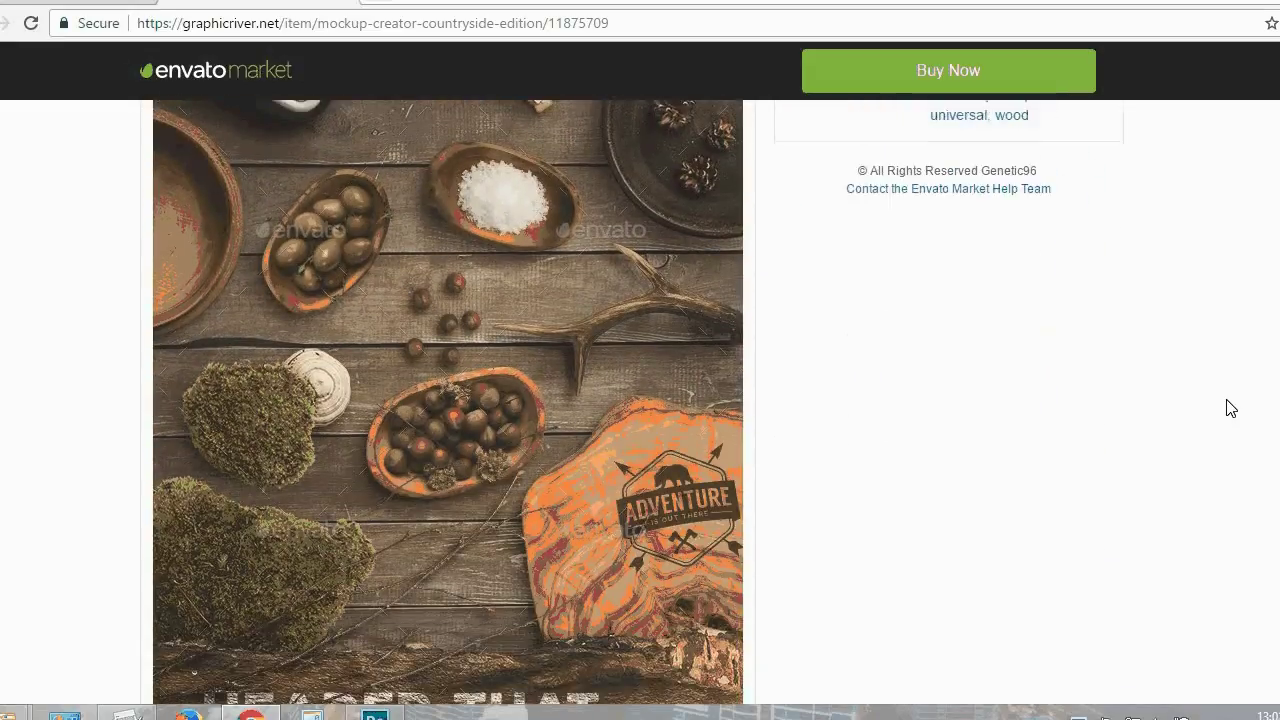
scroll(1230, 408, down, 7)
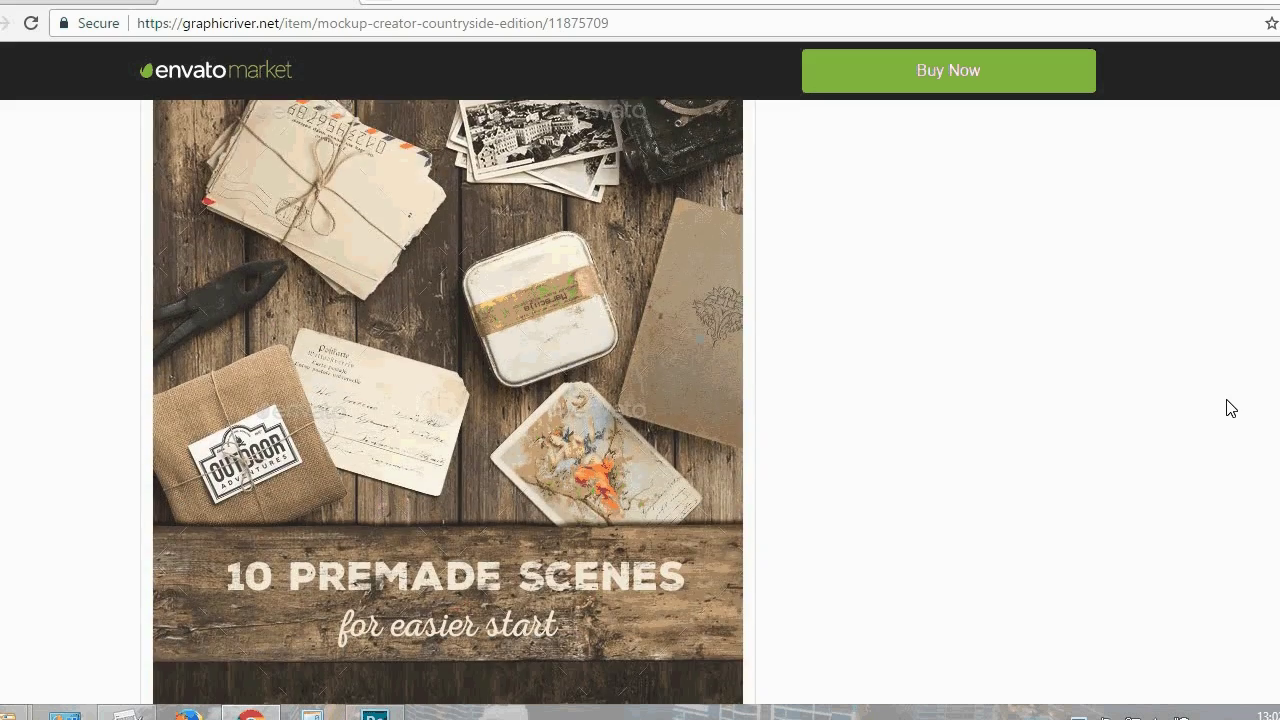
scroll(1230, 408, down, 12)
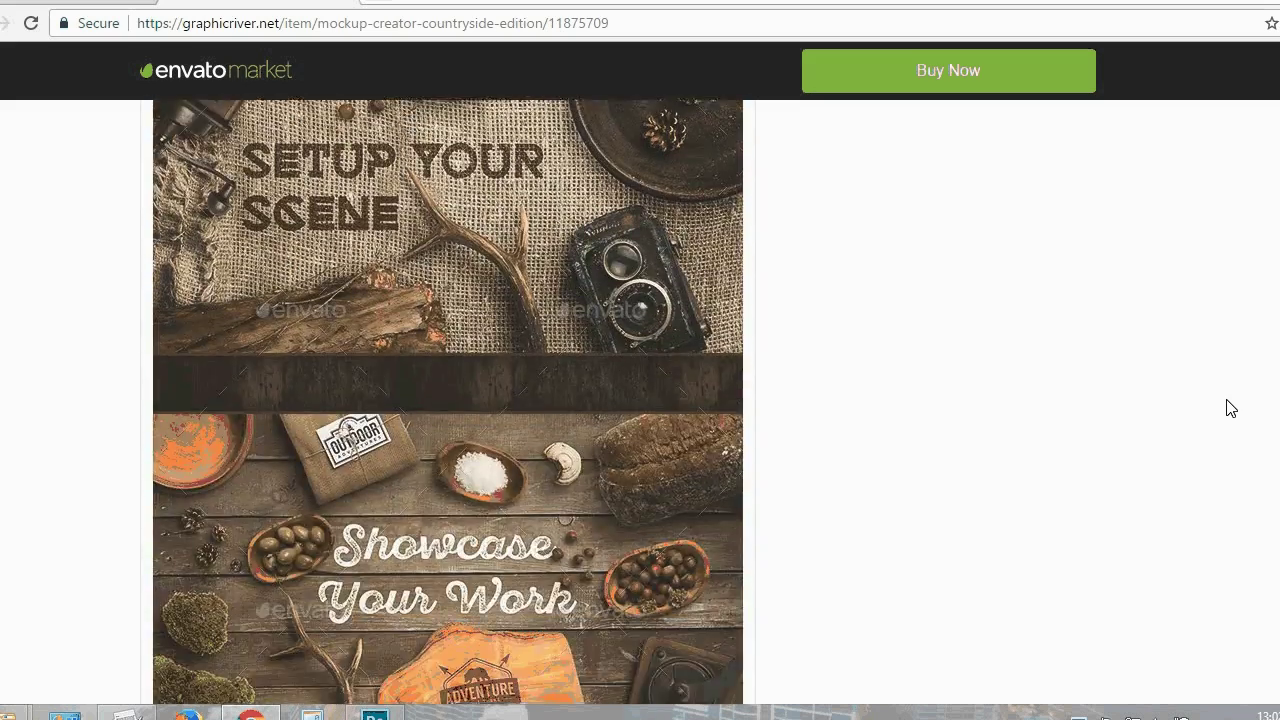
scroll(1230, 408, down, 11)
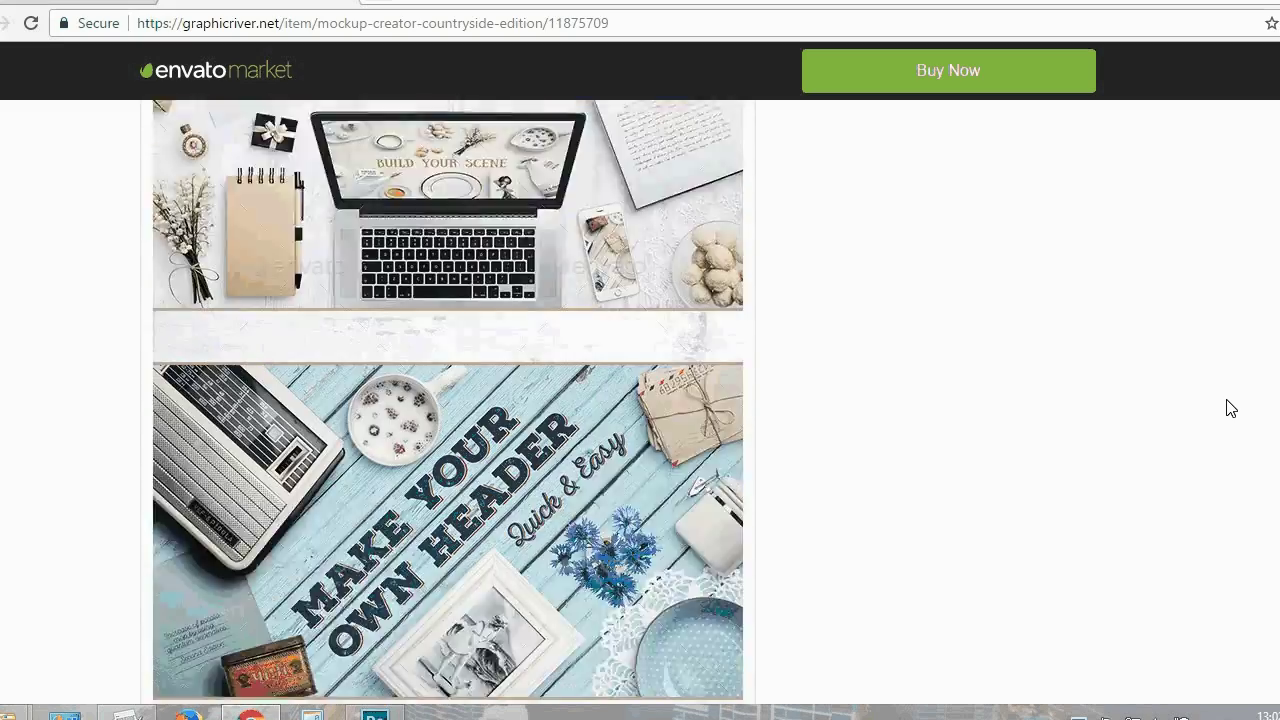
scroll(1230, 408, down, 12)
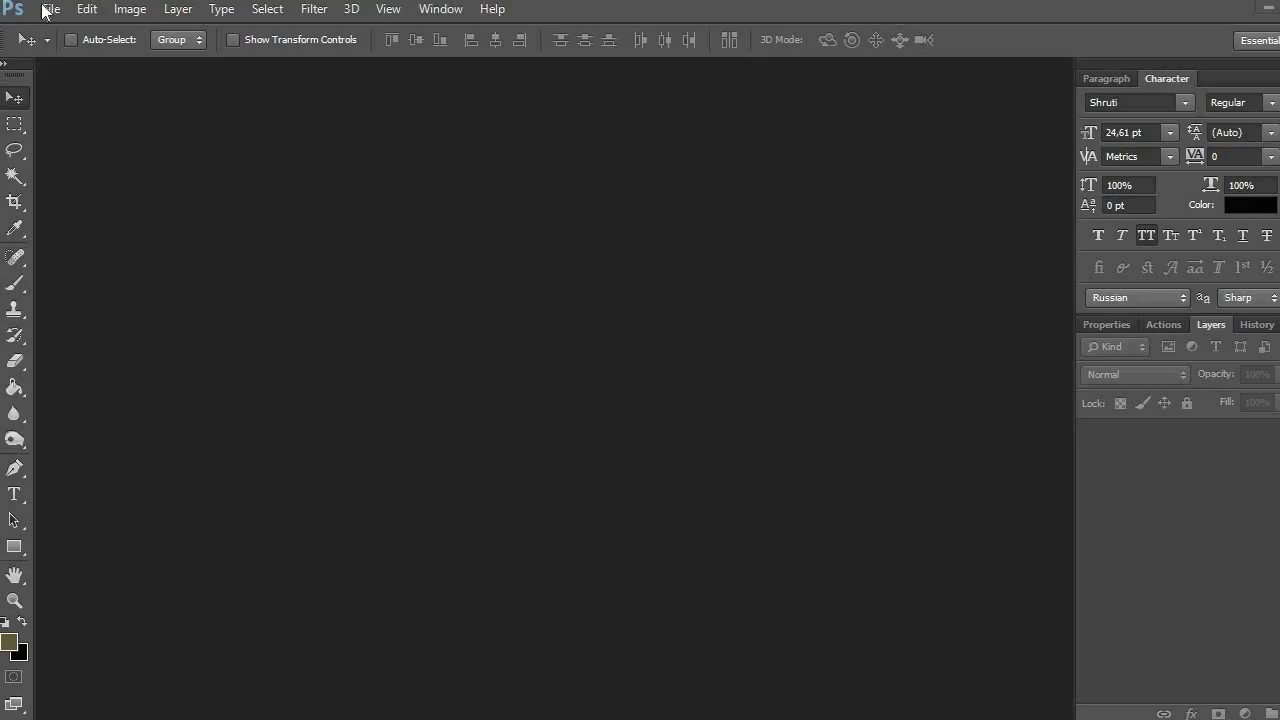
- Switch to Photoshop and create a white 2340 x 1560 px RGB document at 72 pixels/cm, docking its window
click(44, 10)
click(65, 30)
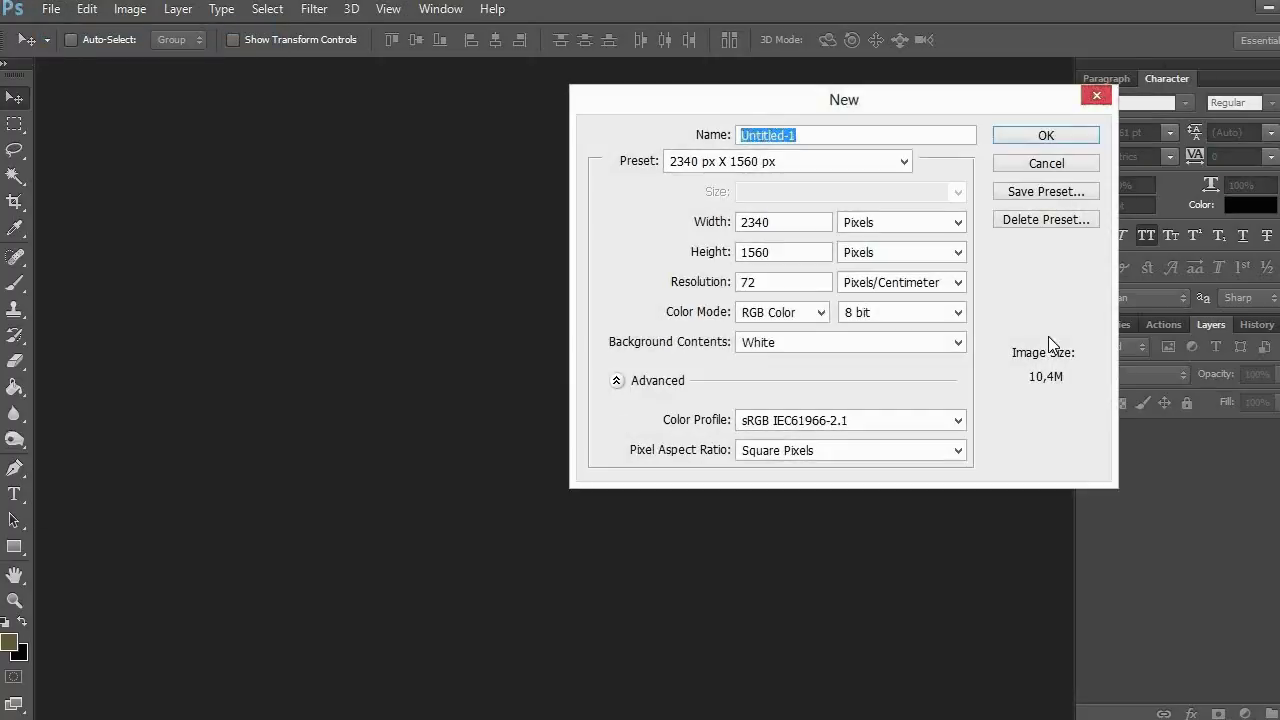
click(775, 224)
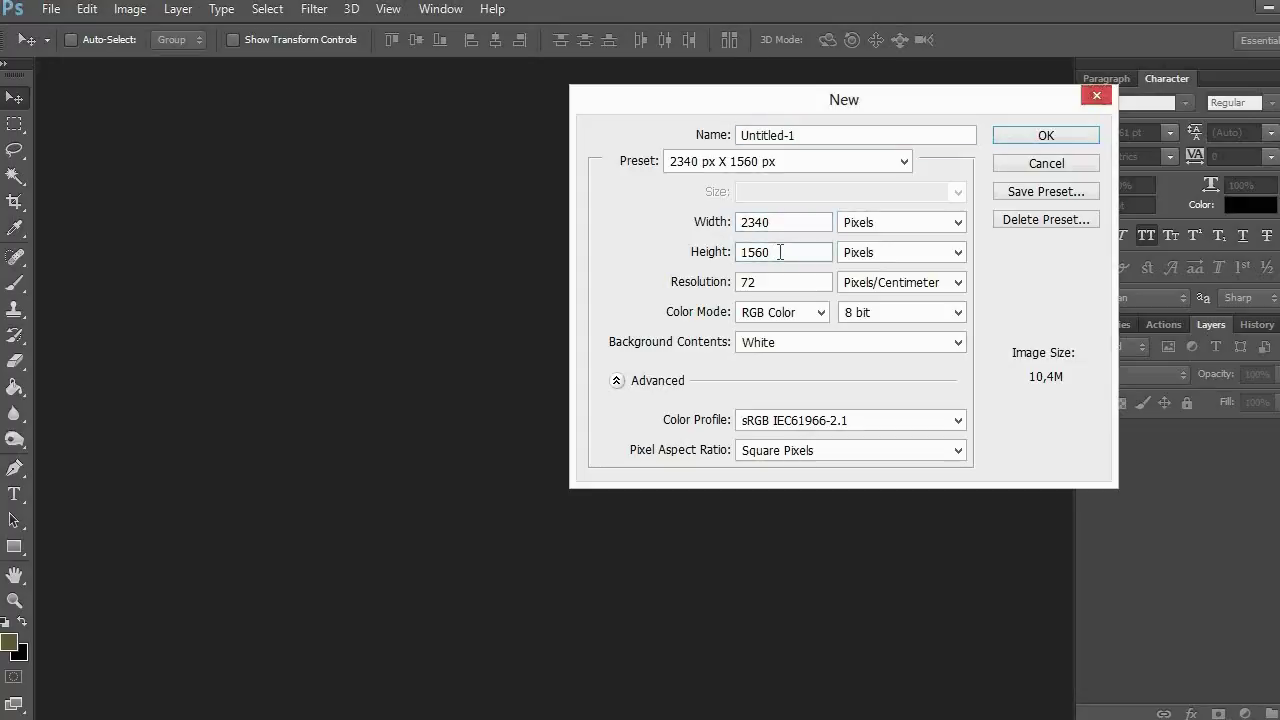
click(1044, 140)
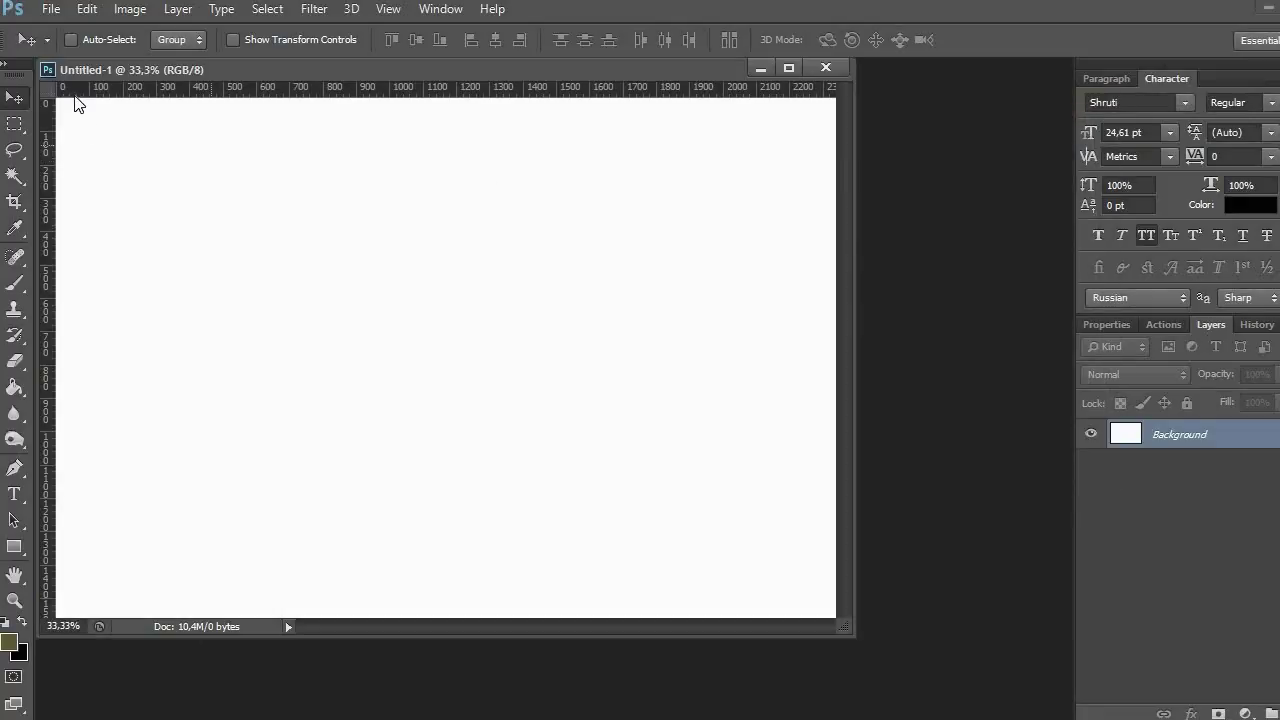
mouse_move(69, 69)
mouse_down()
mouse_move(79, 80)
mouse_move(61, 62)
mouse_up()
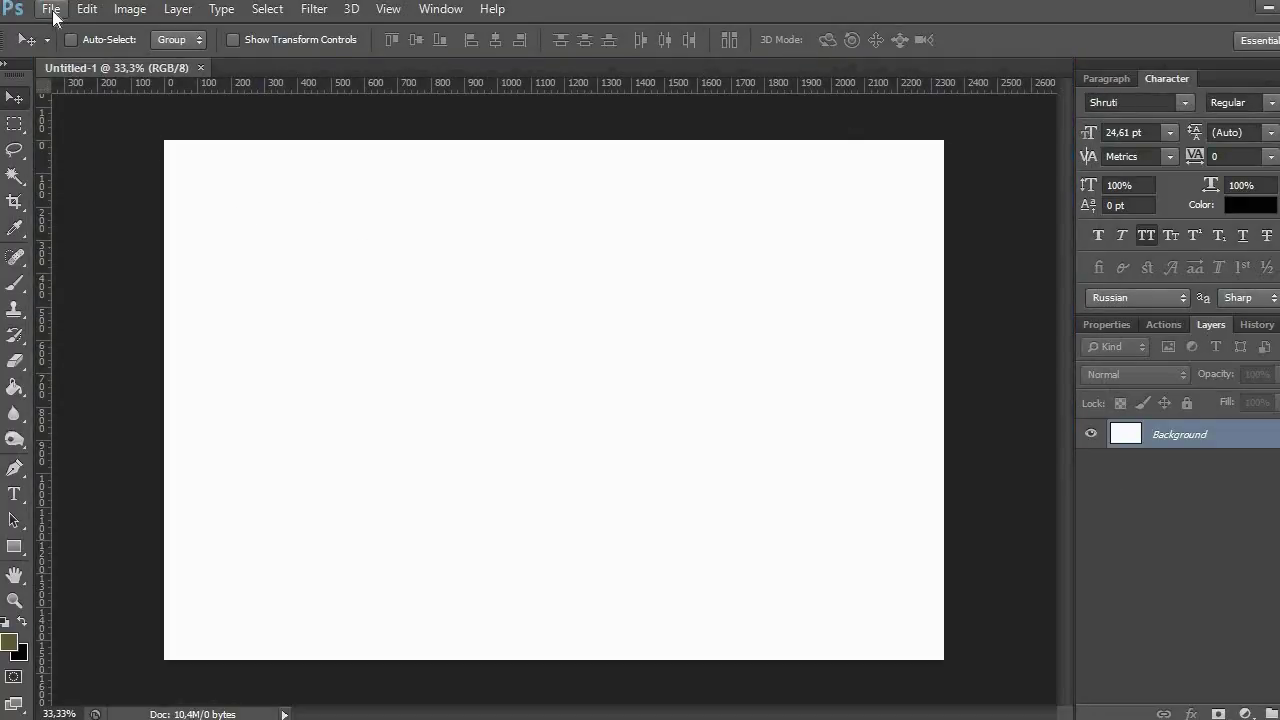
- Open 18-Texture from the Background Textures folder and copy it into the blank document as a new layer
click(50, 9)
click(52, 47)
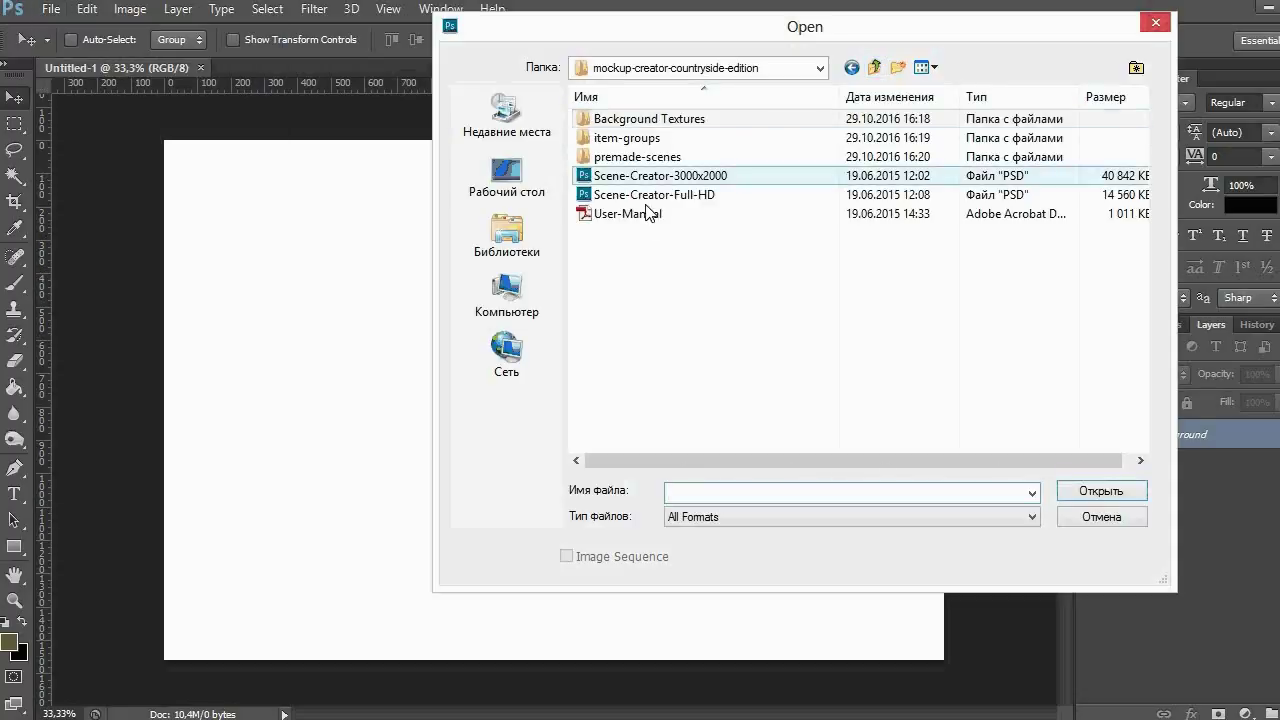
double_click(625, 119)
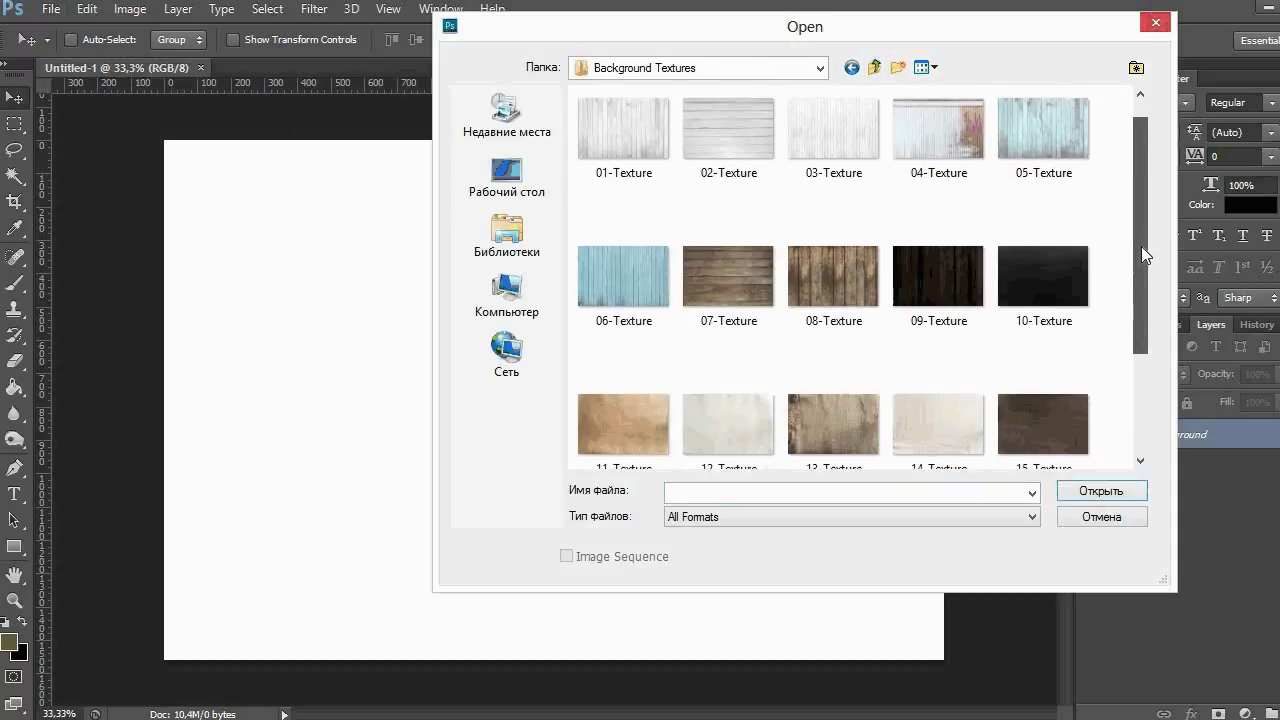
scroll(1141, 254, down, 2)
drag(434, 589, 323, 648)
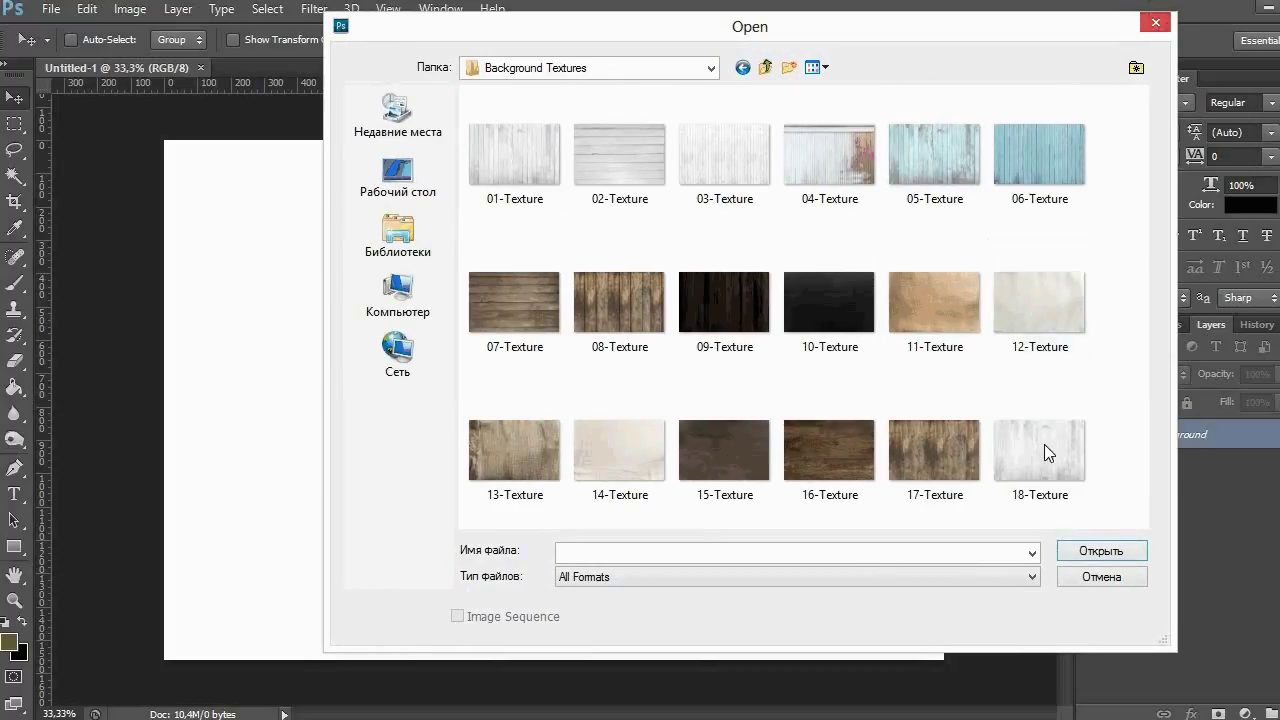
click(1037, 469)
click(1093, 554)
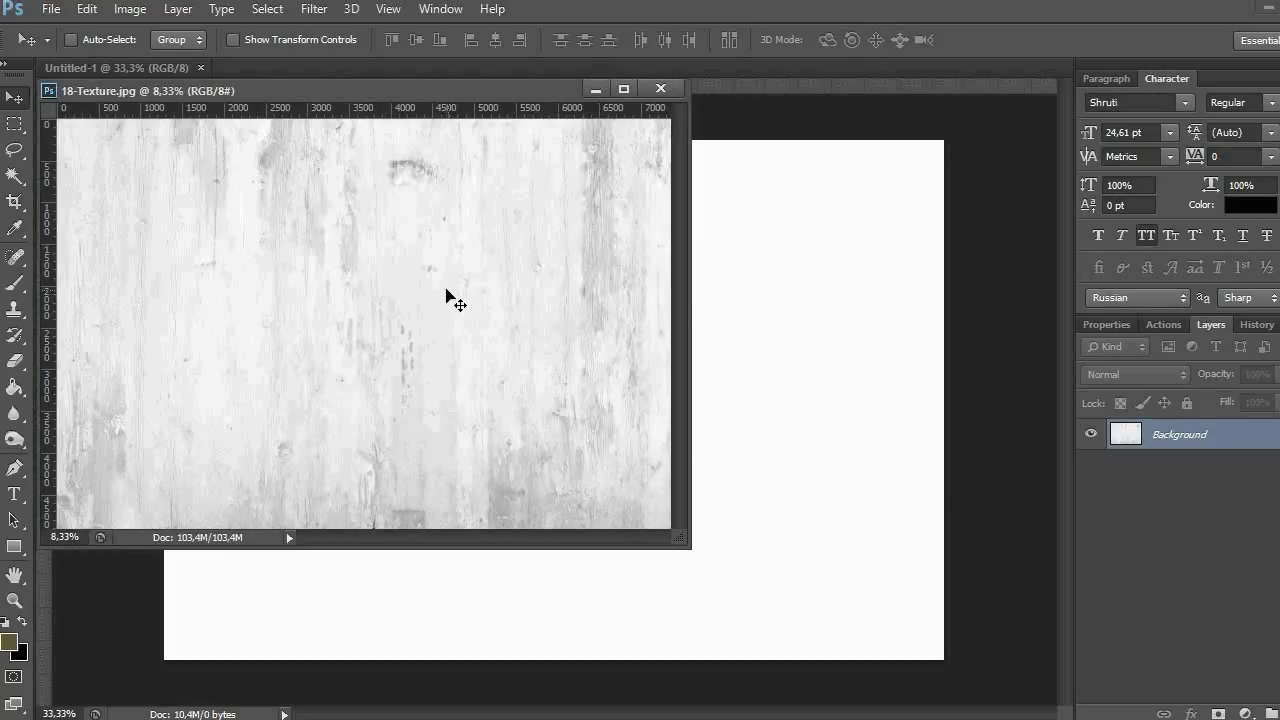
drag(446, 289, 752, 330)
click(661, 89)
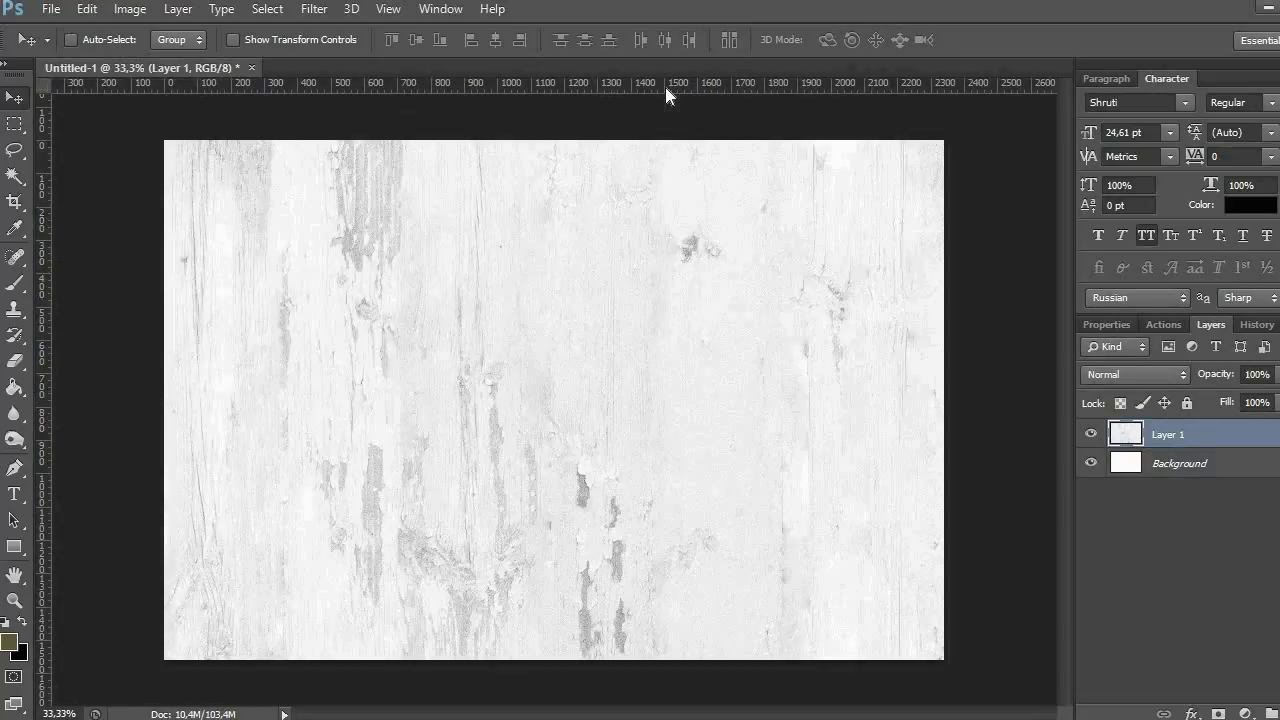
- Convert the wood texture layer to a smart object and scale it down proportionally to about 55%
right_click(1155, 440)
click(848, 226)
key(ctrl+minus)
key(ctrl+minus)
key(ctrl+t)
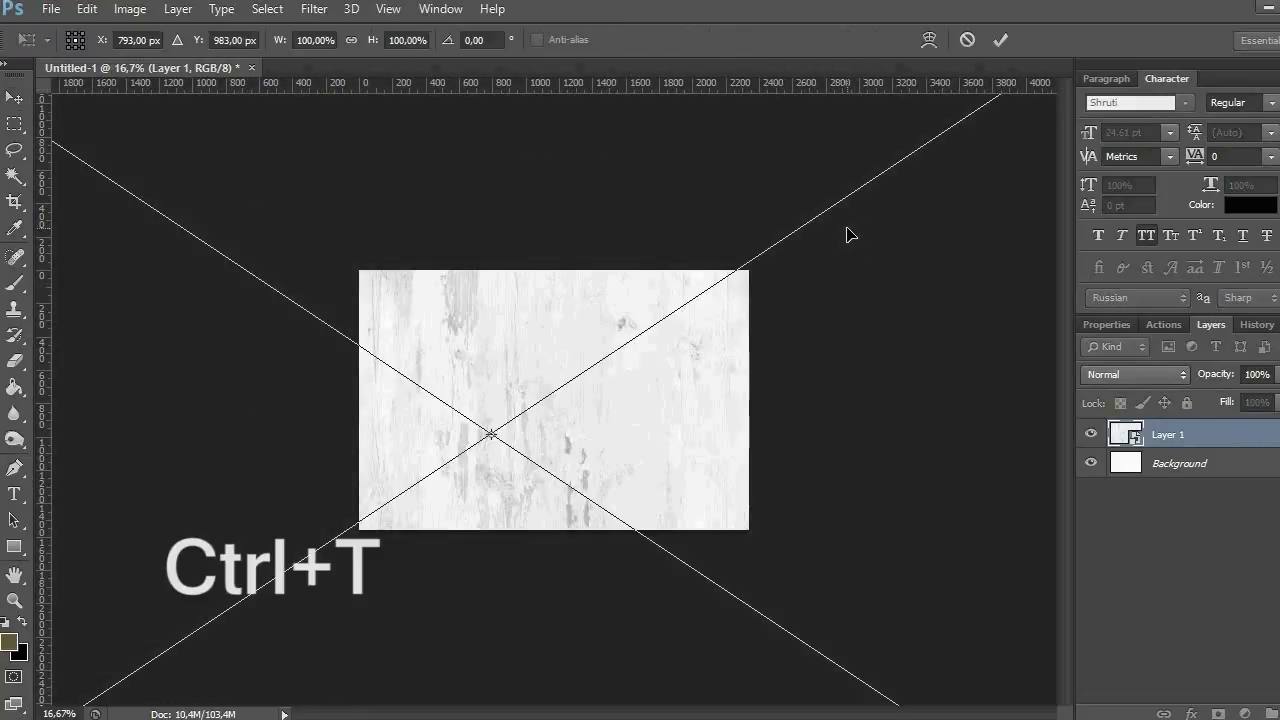
key(ctrl+minus)
key(ctrl+minus)
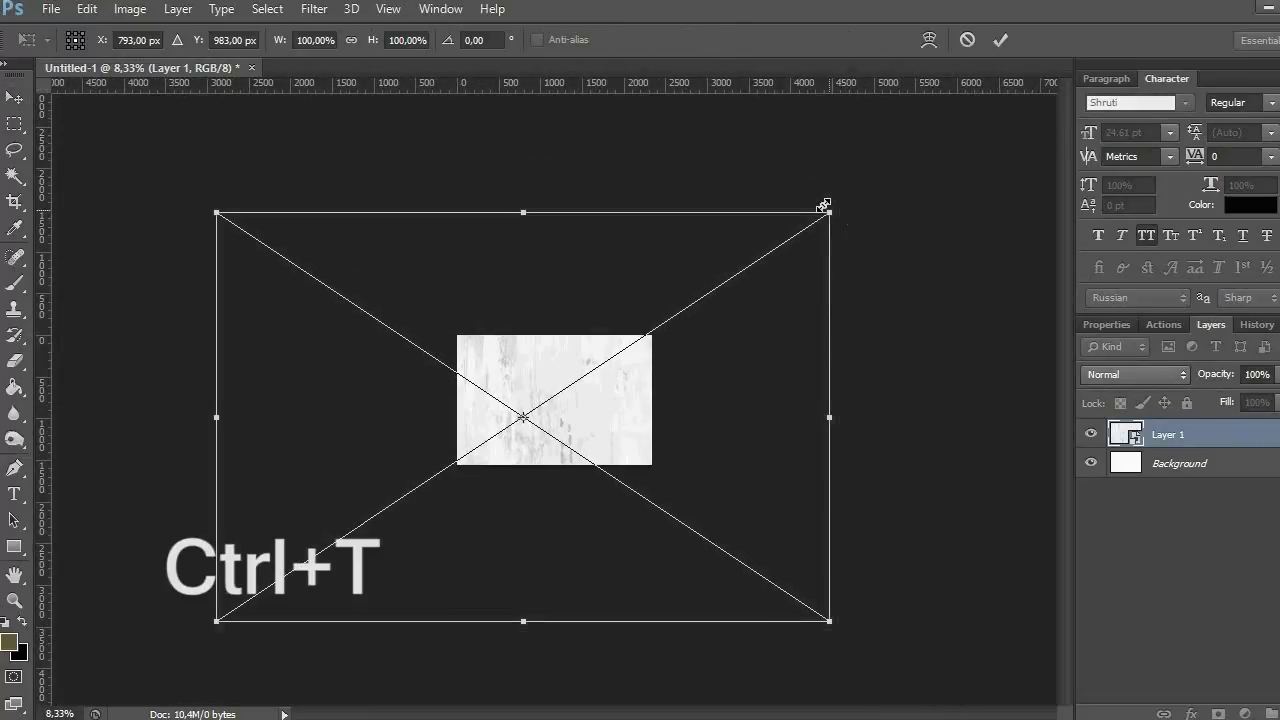
drag(829, 212, 690, 305)
click(1000, 40)
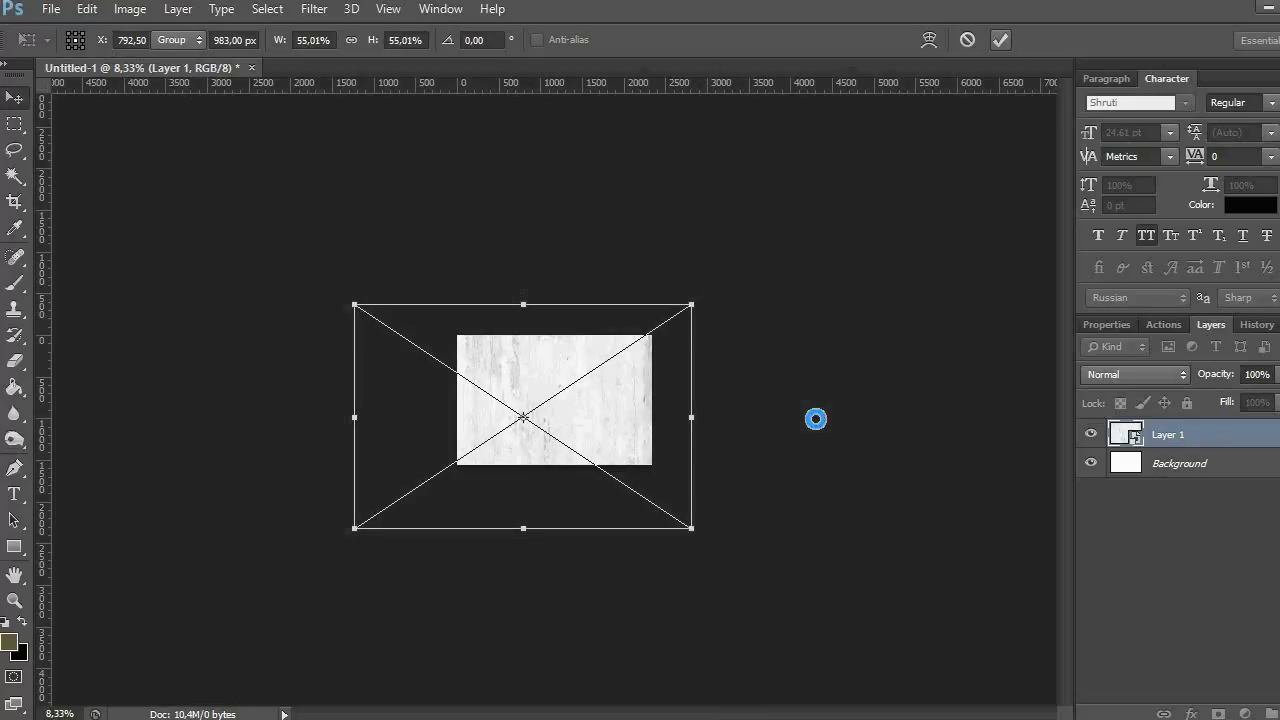
- Nudge the wood texture a little to the right, keeping the whole canvas covered
key(ctrl+plus)
key(ctrl+plus)
key(ctrl+plus)
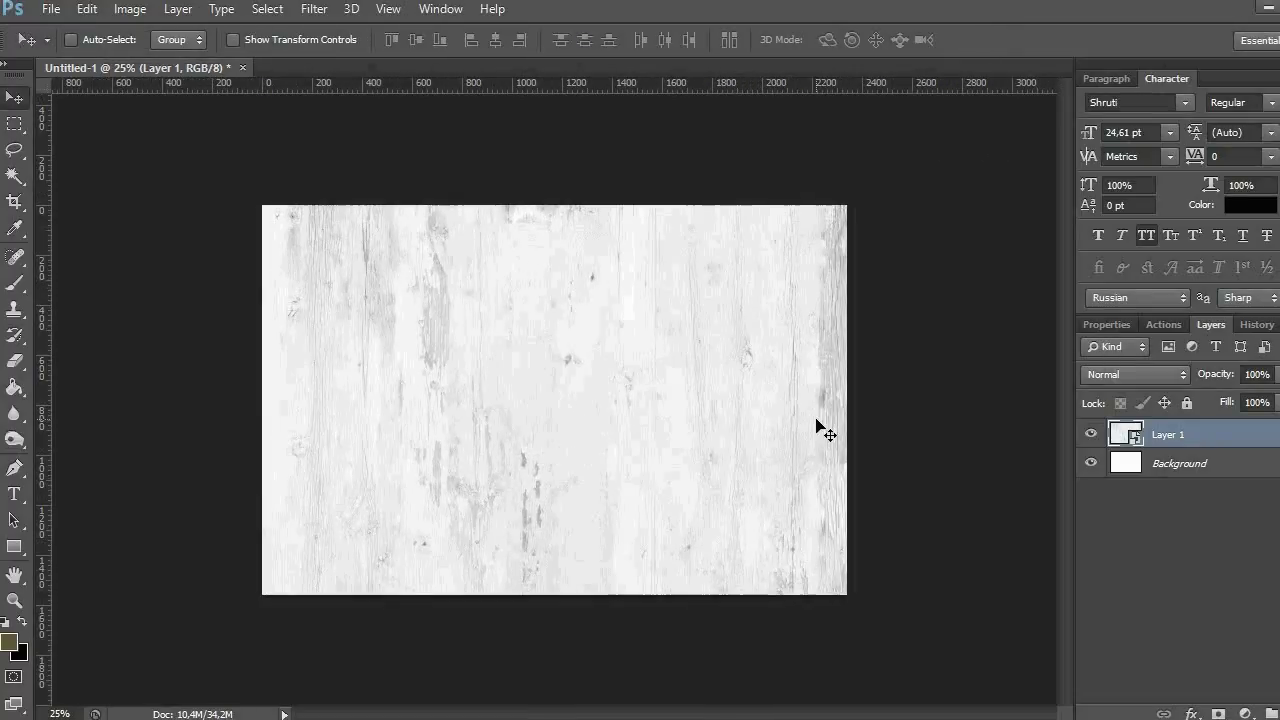
key(shift+Right)
key(shift+Right)
key(shift+Right)
key(shift+Right)
key(shift+Right)
key(shift+Right)
key(shift+Right)
key(shift+Right)
key(shift+Right)
key(shift+Right)
key(shift+Right)
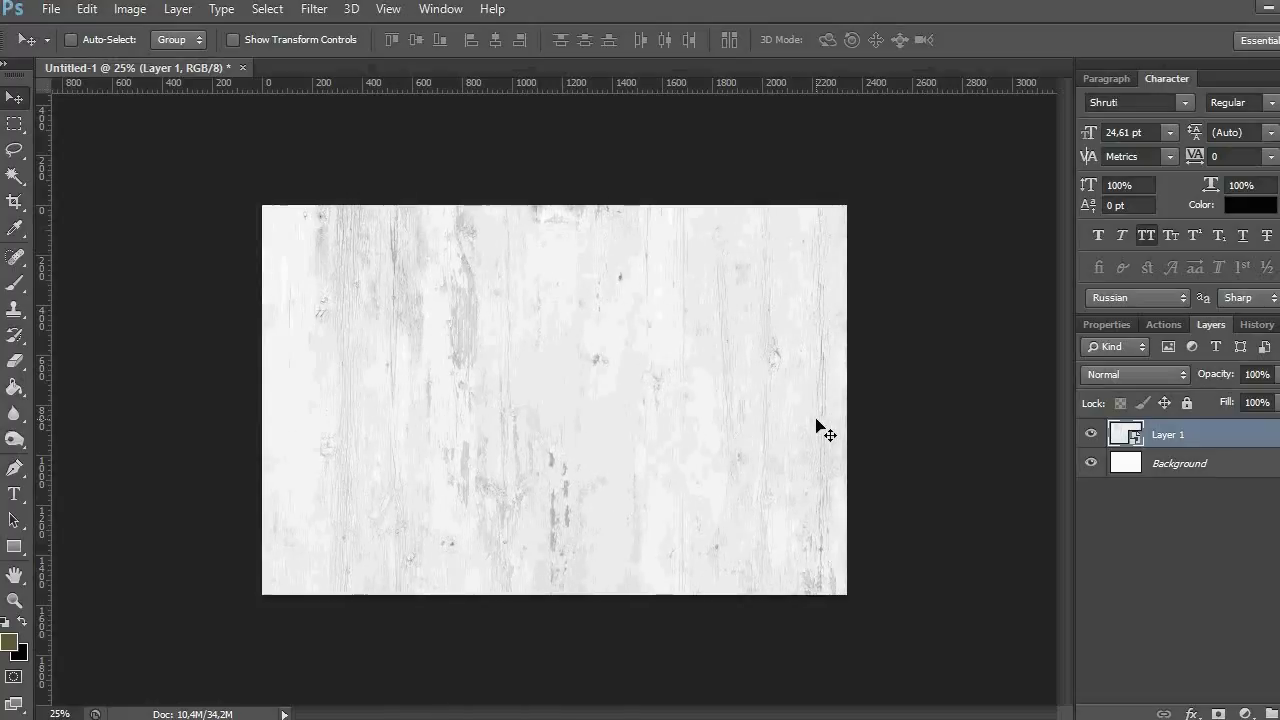
- Lower the wood texture layer's opacity to 80%
key(t)
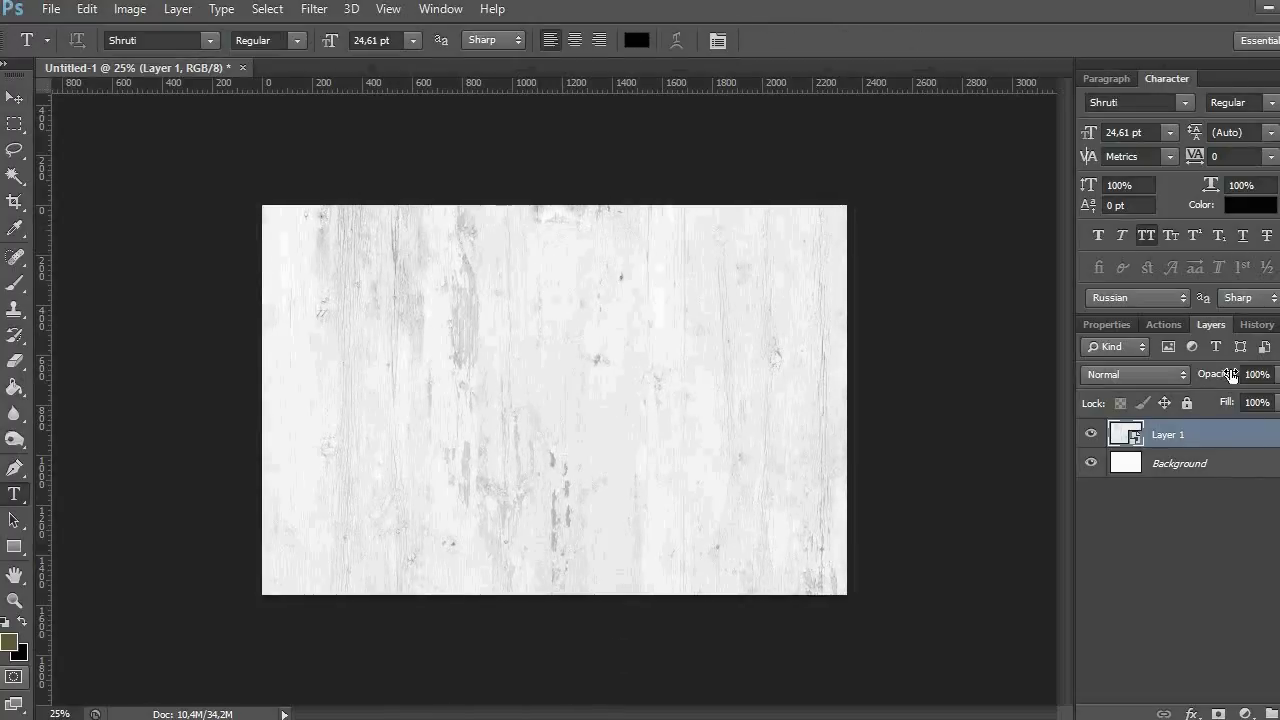
text(80)
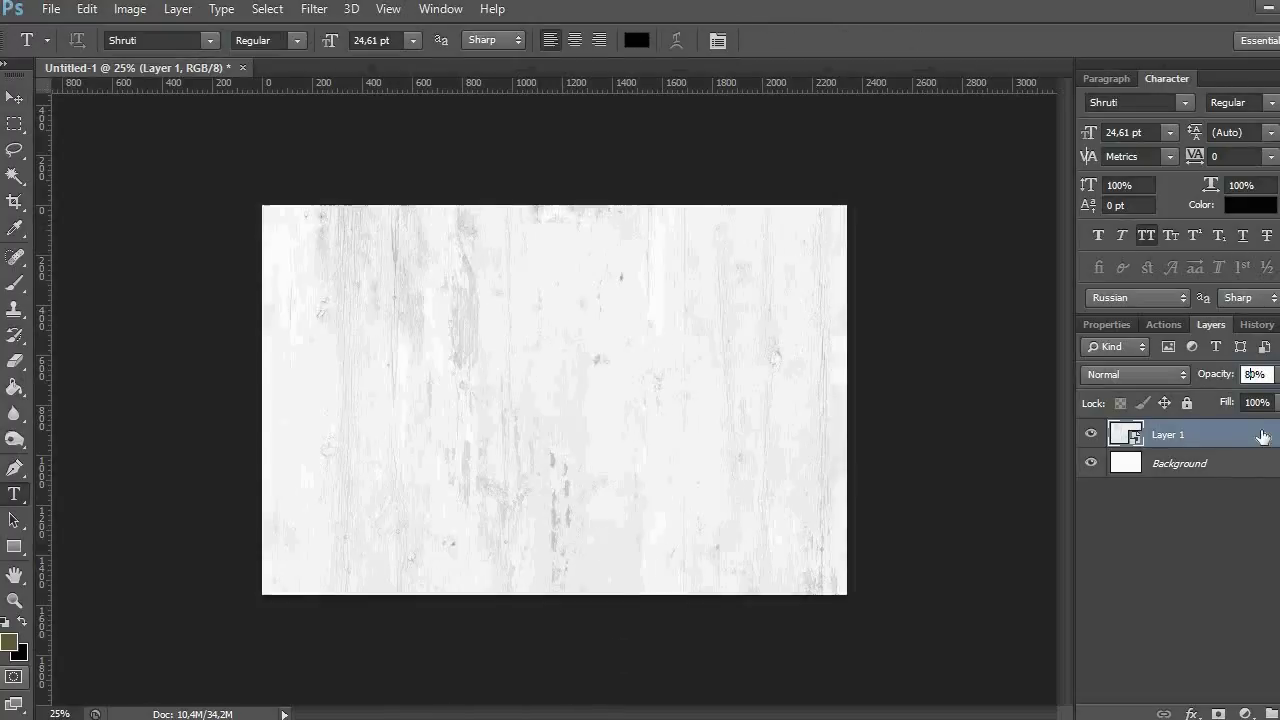
click(1180, 463)
click(1173, 434)
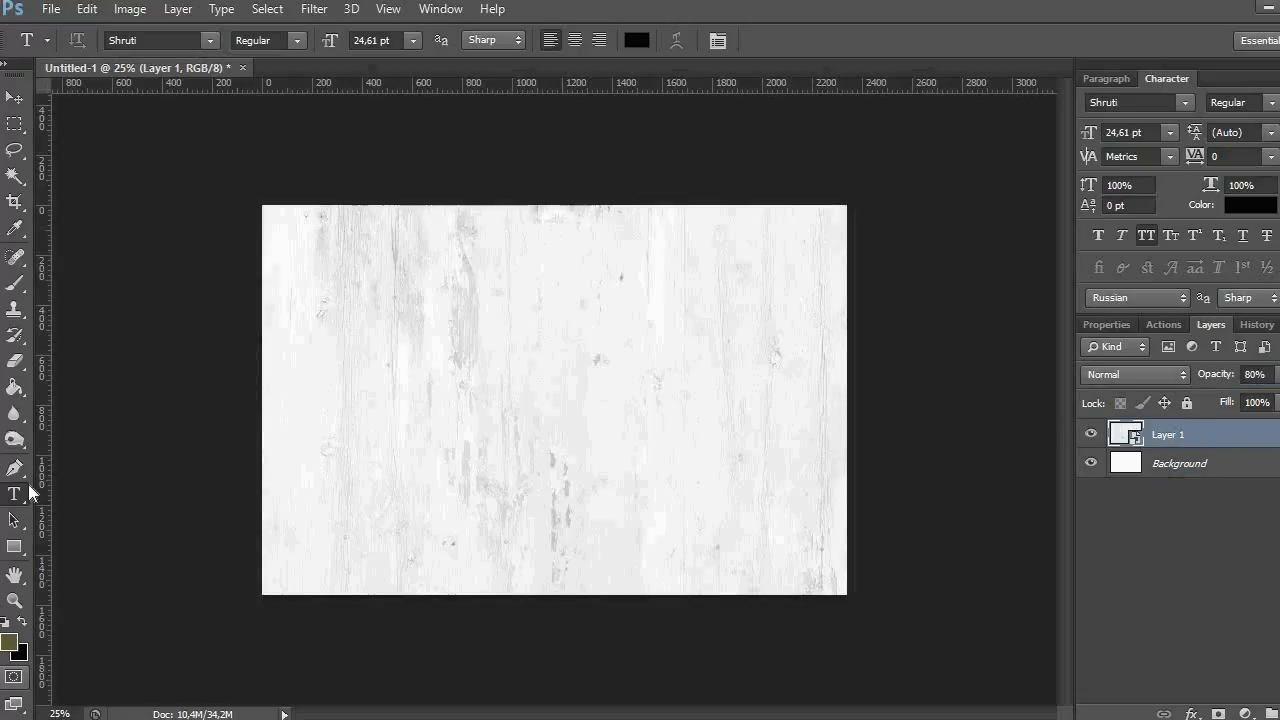
- Add the text "Seamless Patterns" on the canvas in the Bonjour (OT1) font with All Caps turned off
click(409, 391)
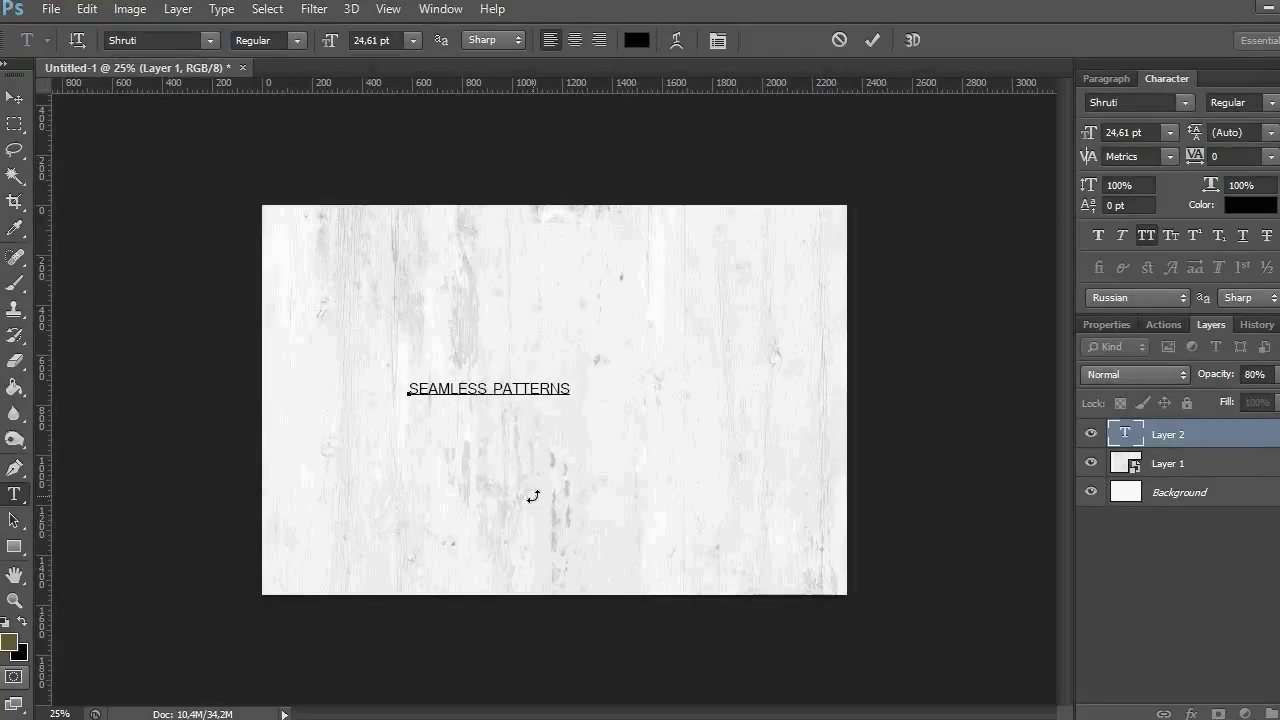
key(ctrl+a)
click(1147, 240)
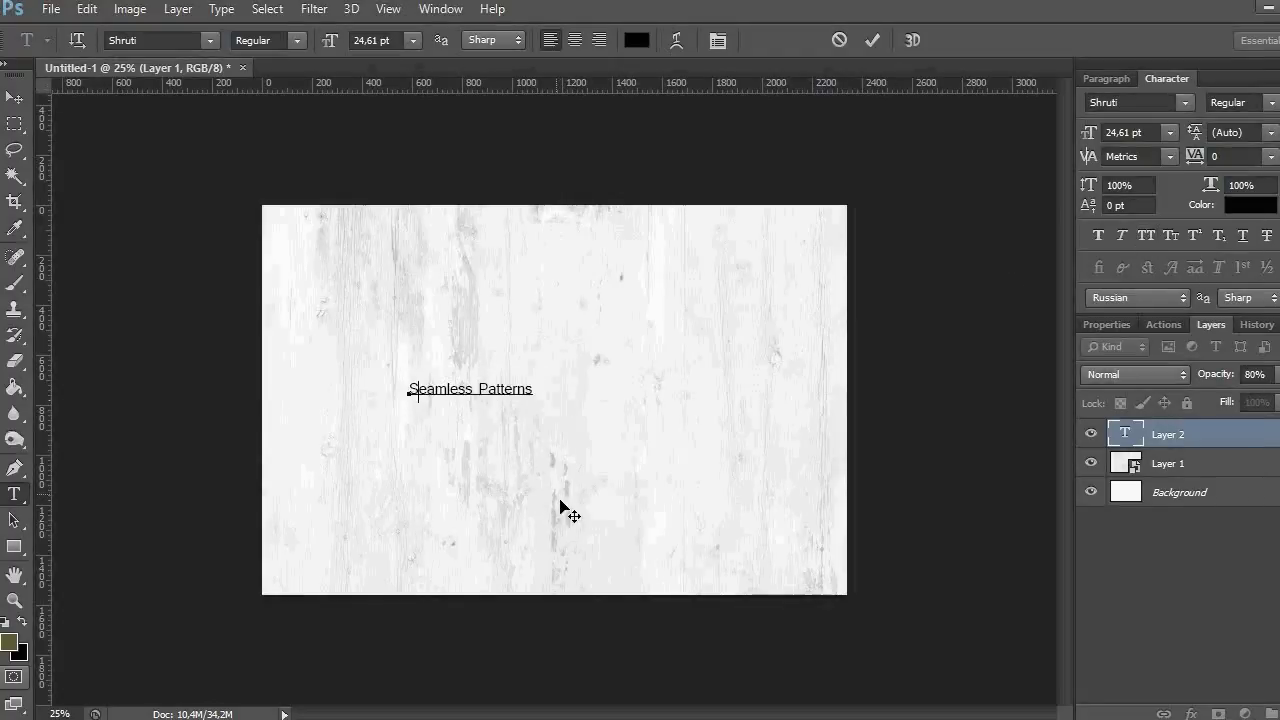
text(Bonjour (OT1)
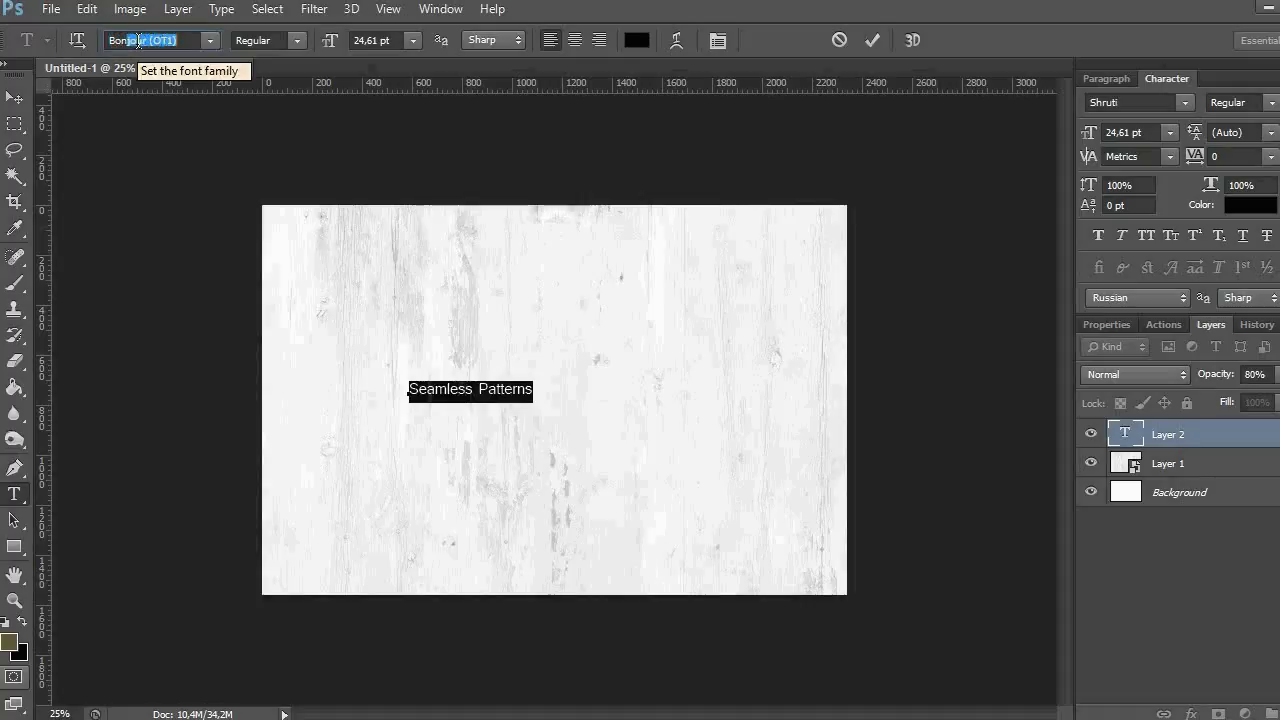
key(Return)
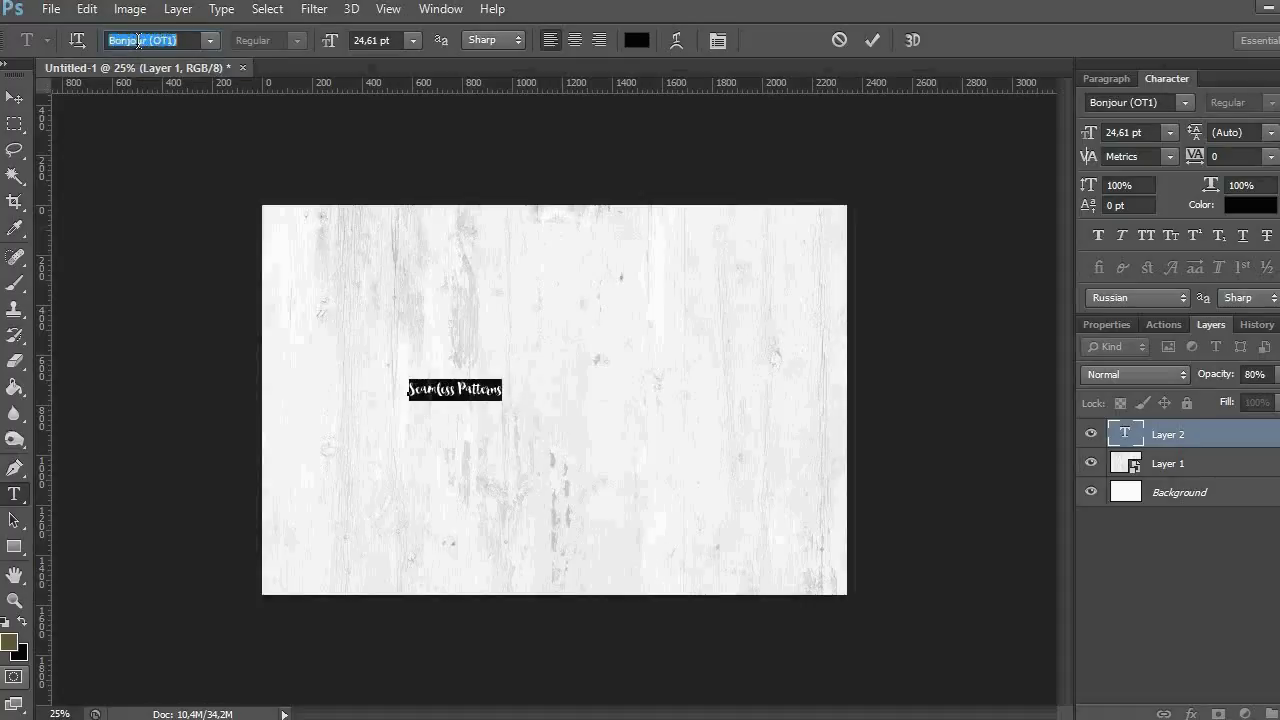
click(872, 38)
- Scale the "Seamless Patterns" text to about 345% and place it horizontally centred, slightly above the canvas middle
key(v)
key(ctrl+t)
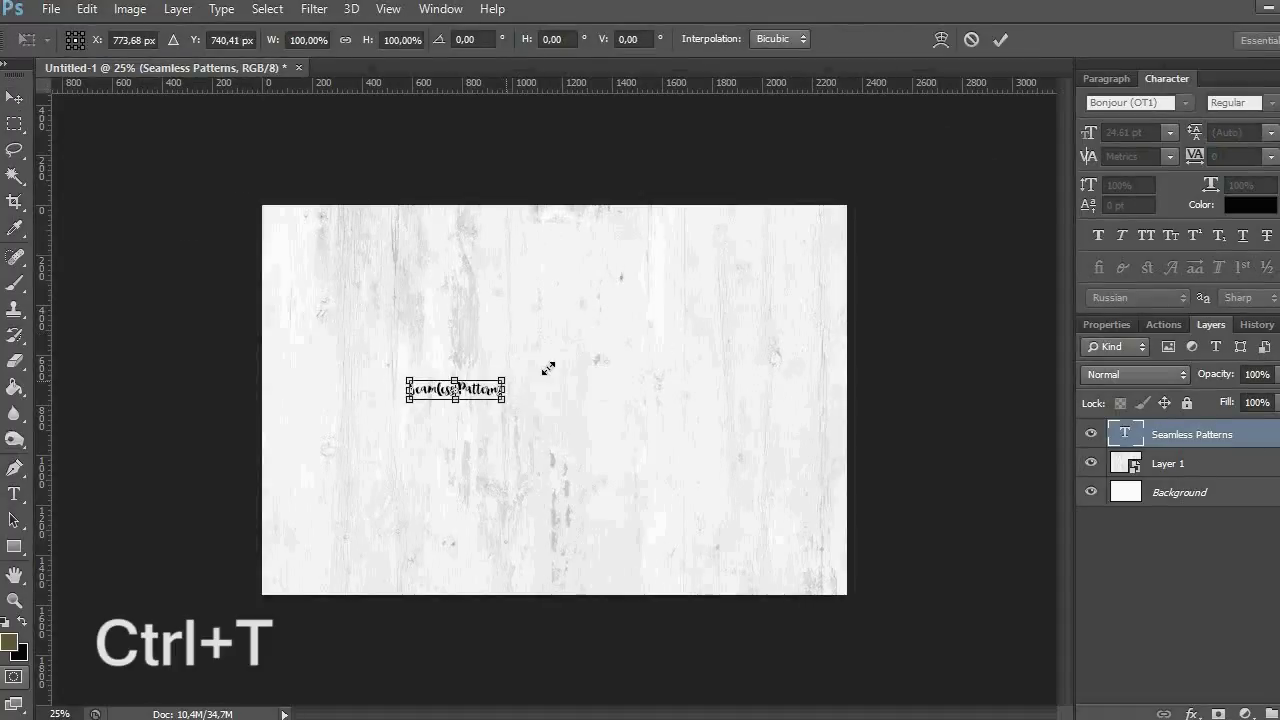
drag(548, 369, 726, 285)
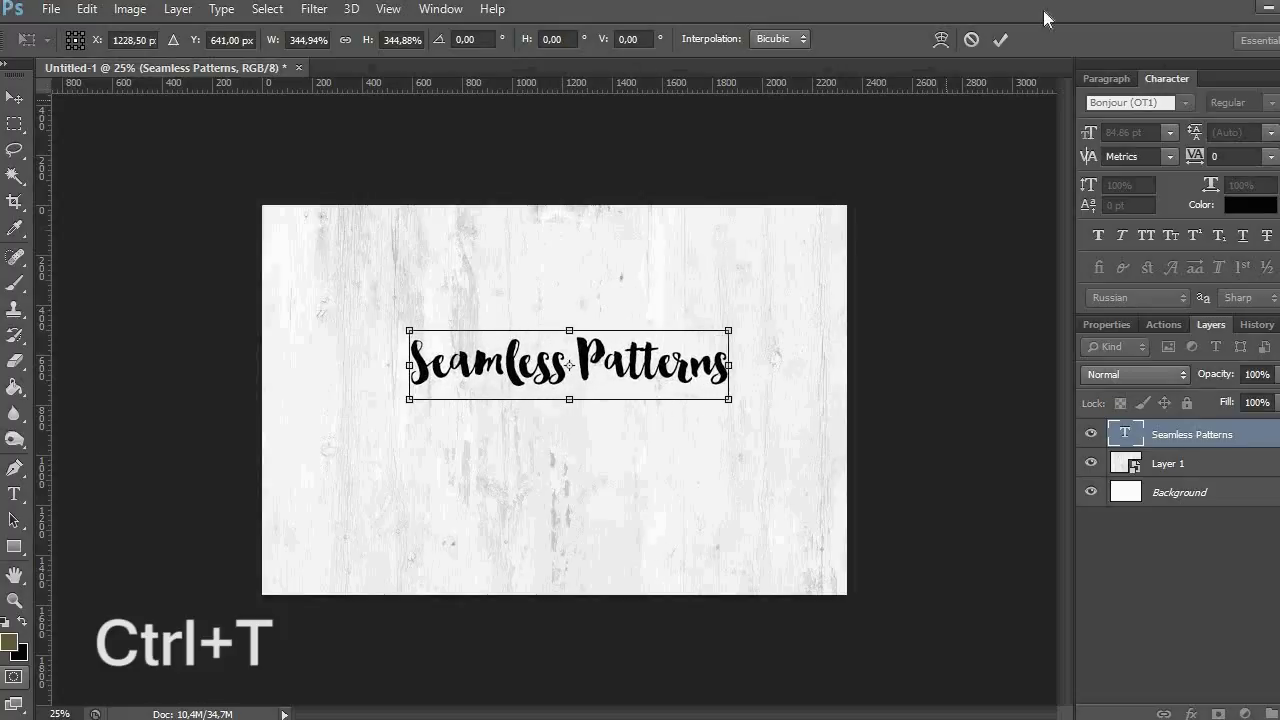
click(1001, 40)
mouse_move(629, 367)
mouse_down()
mouse_move(598, 374)
mouse_move(610, 375)
mouse_up()
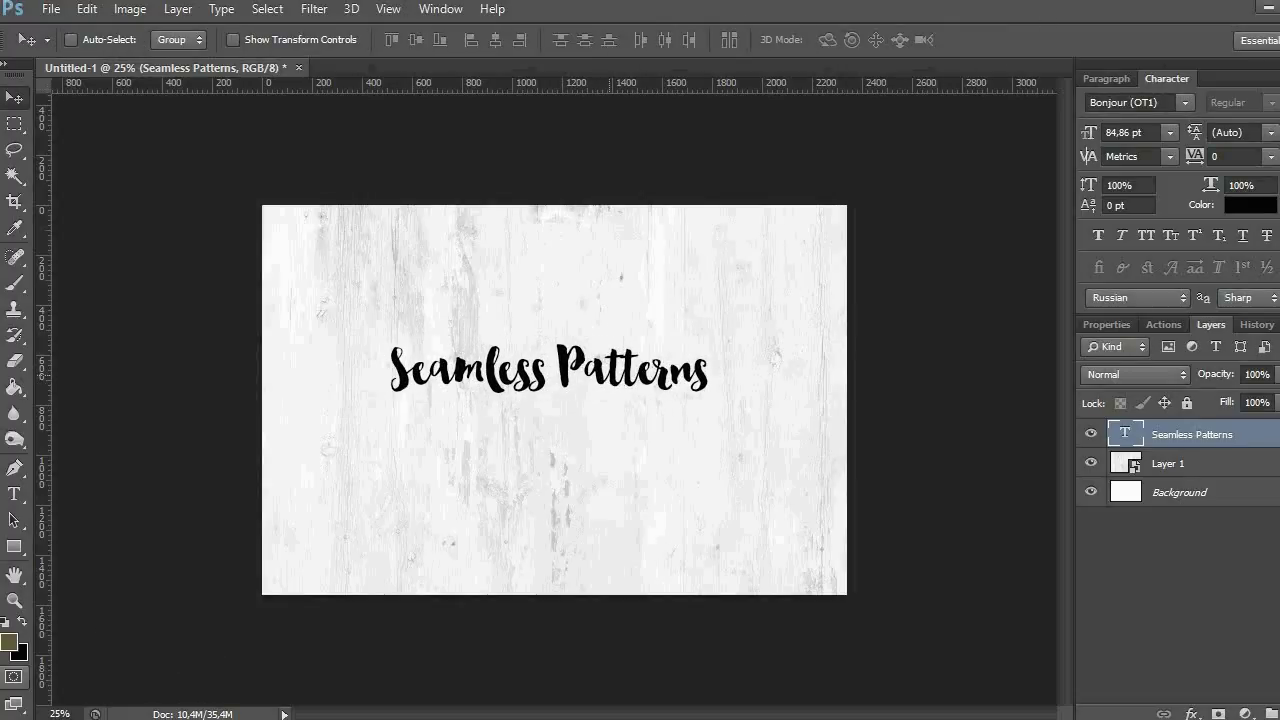
- Add the text "10 watercolor patterns in JPG" below the "Seamless Patterns" title in the Shruti font
key(t)
click(407, 440)
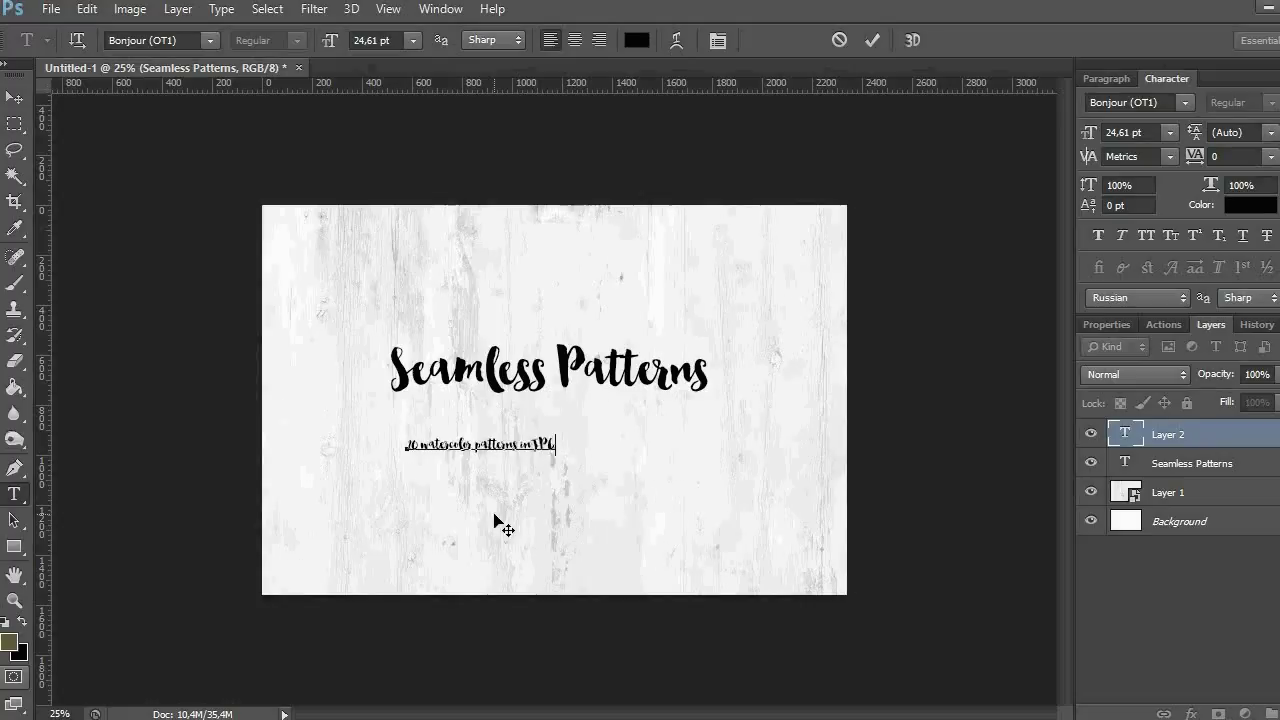
key(ctrl+a)
click(134, 41)
text(Sh)
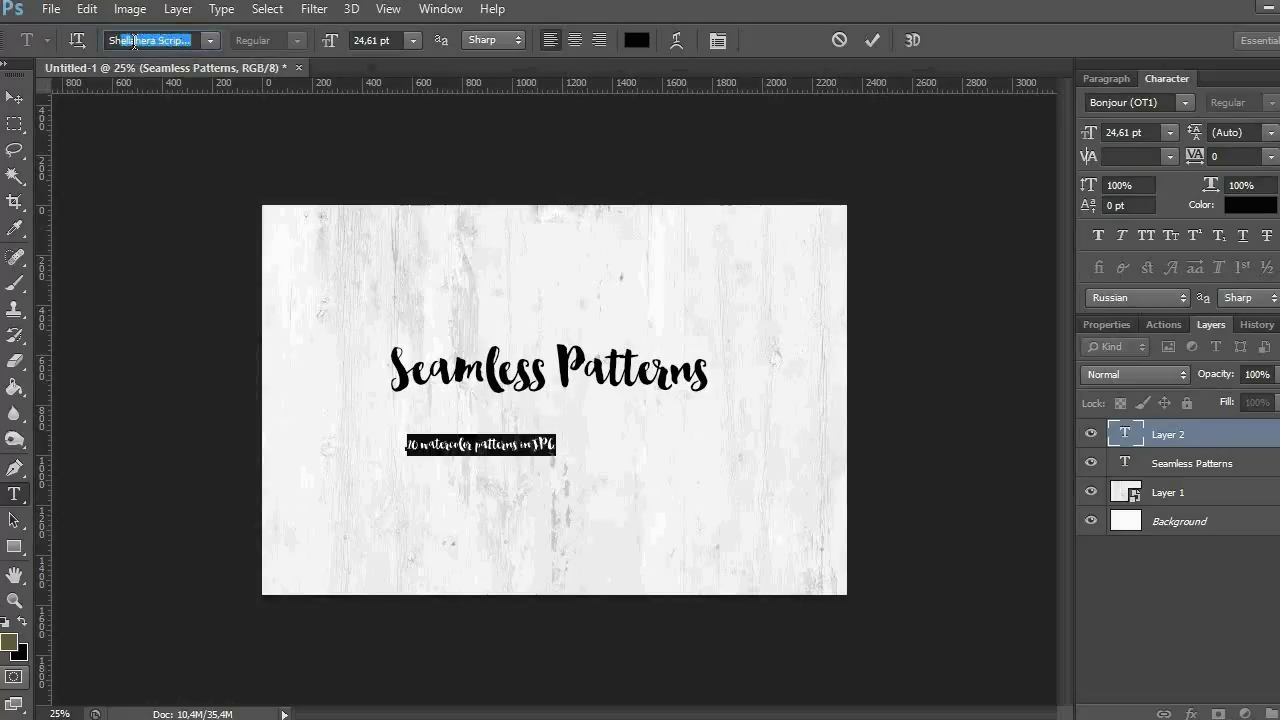
click(211, 40)
click(170, 100)
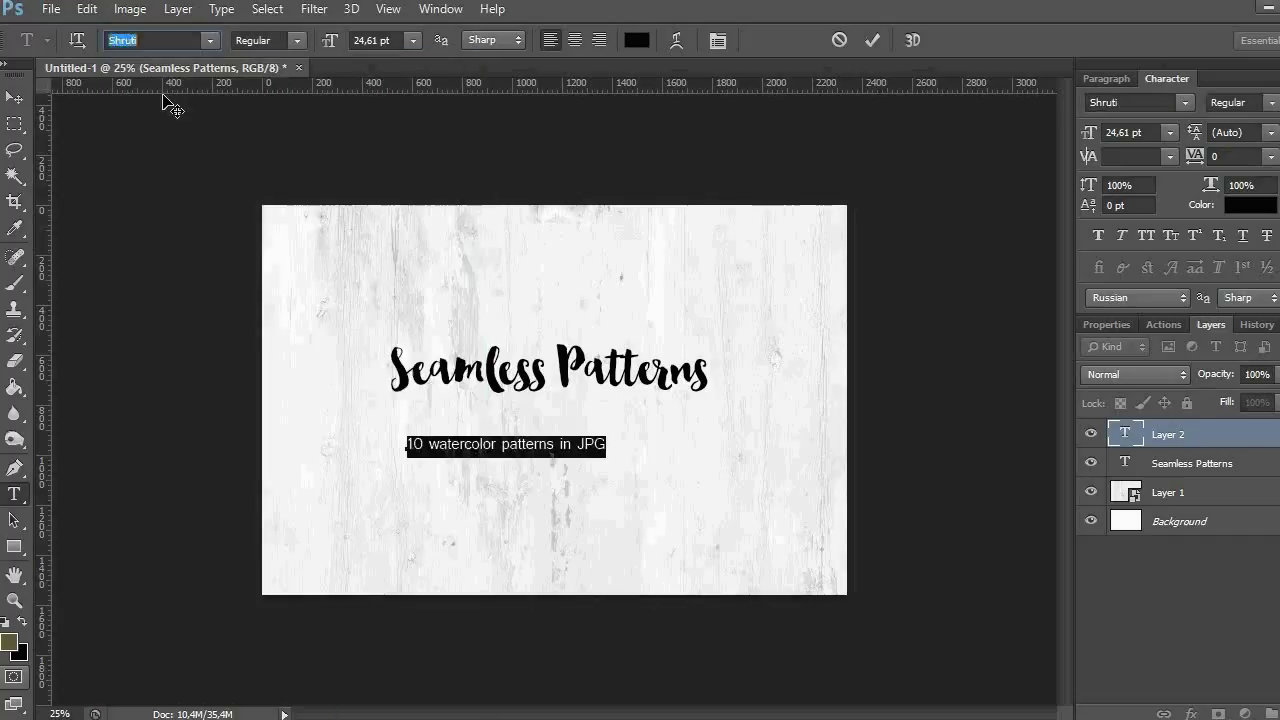
click(872, 40)
- Apply All Caps to the whole "10 watercolor patterns in JPG" subtitle
click(531, 460)
key(ctrl+a)
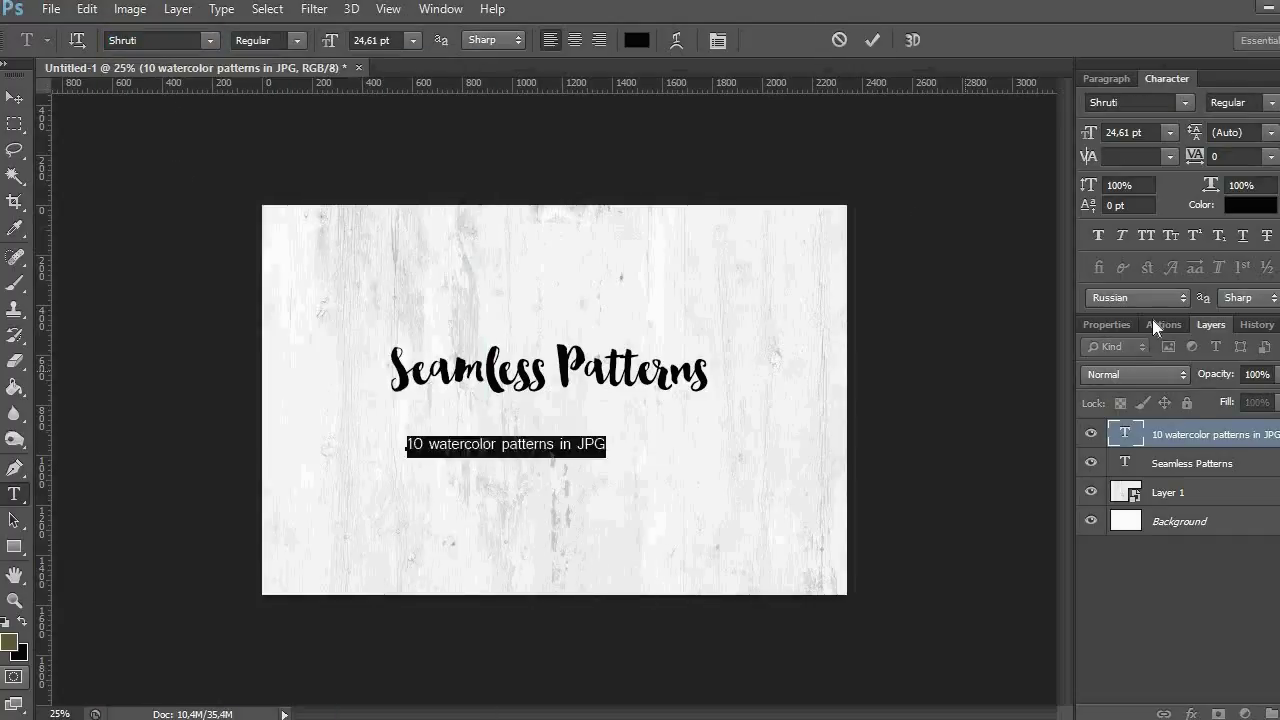
click(1145, 236)
click(872, 40)
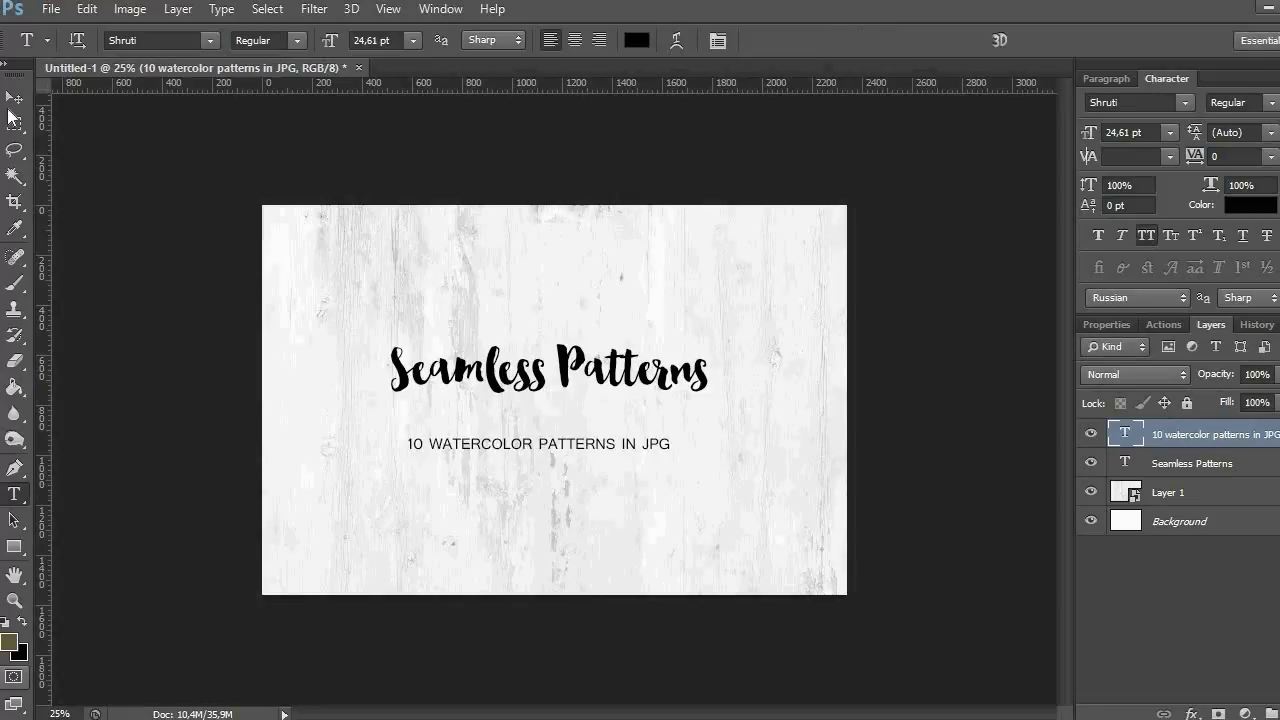
- Move the subtitle up directly beneath the title and scale it proportionally from its centre to about 114%
click(14, 97)
drag(607, 425, 607, 400)
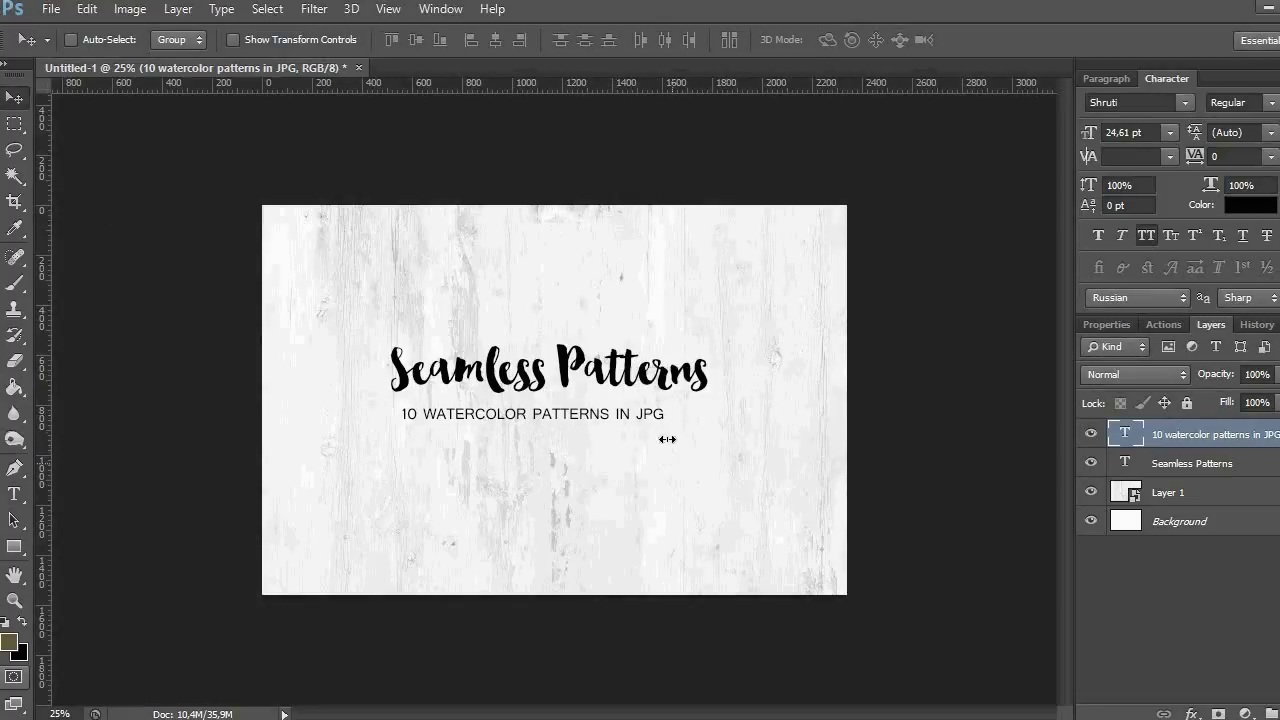
key(ctrl+t)
drag(672, 434, 700, 440)
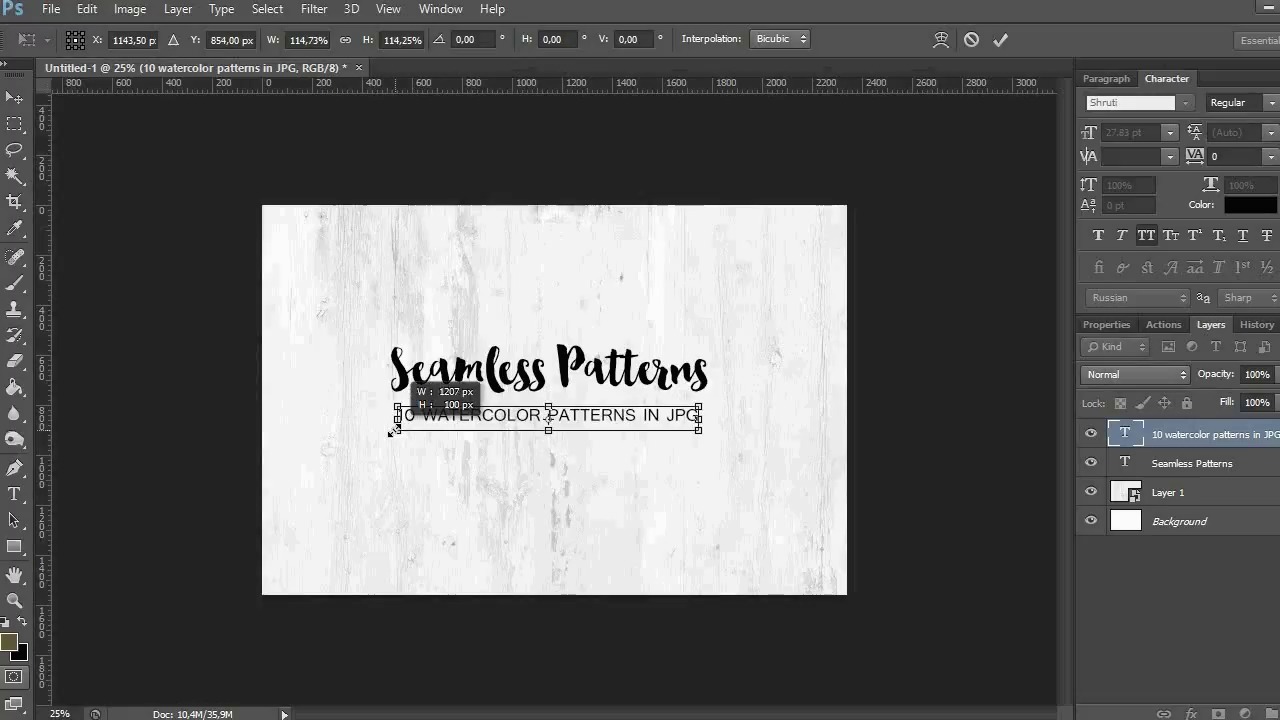
click(1000, 40)
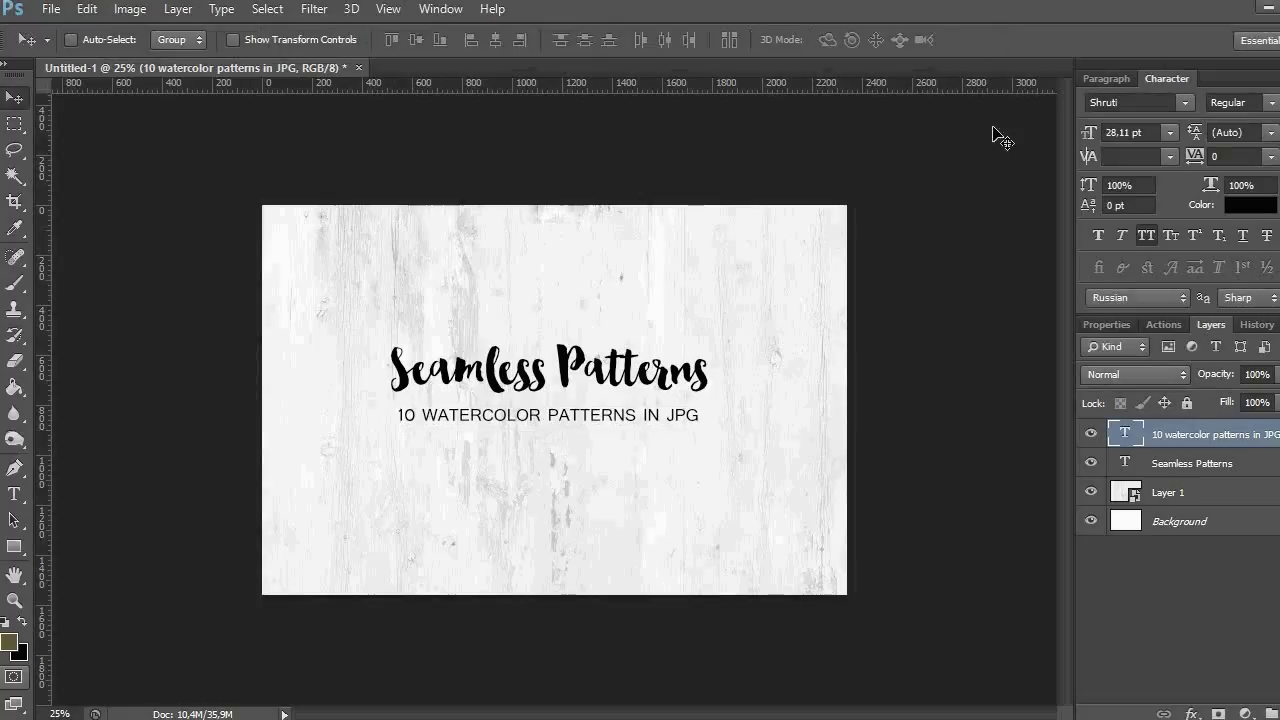
- Select the entire canvas area and align the subtitle and title layers to its horizontal centre
click(1172, 514)
key(m)
drag(263, 206, 1010, 620)
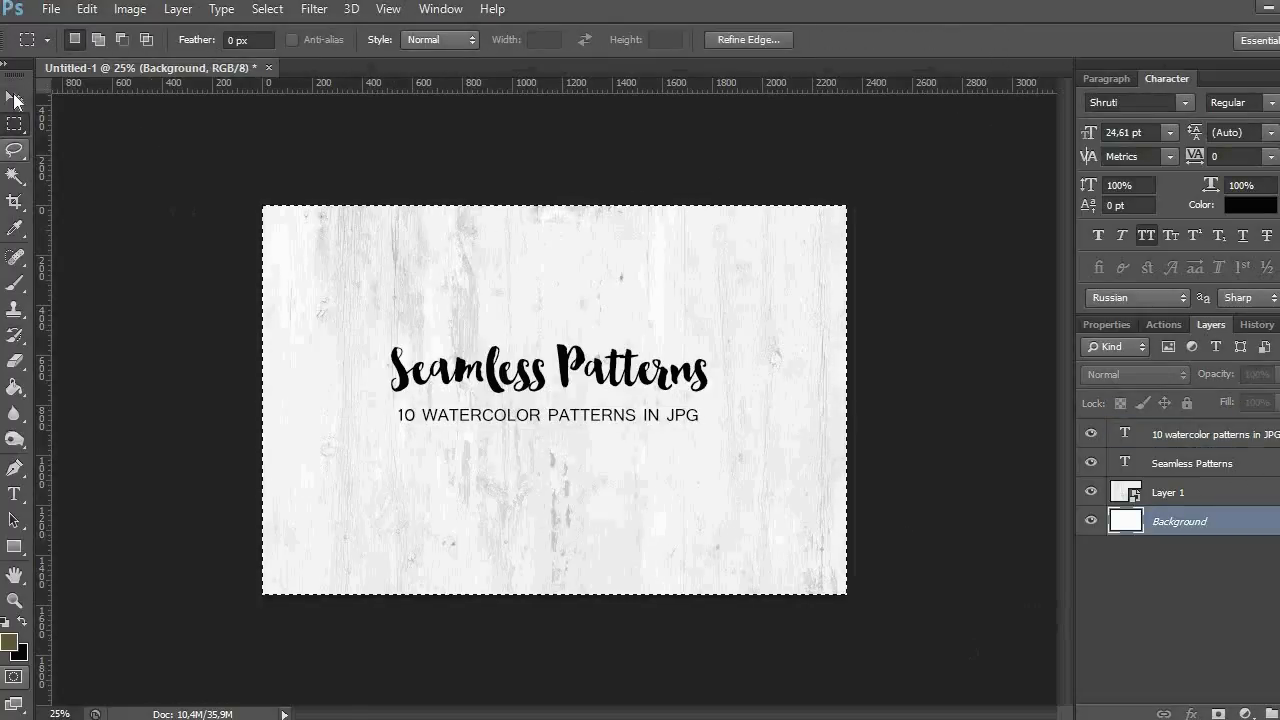
click(15, 97)
click(1200, 434)
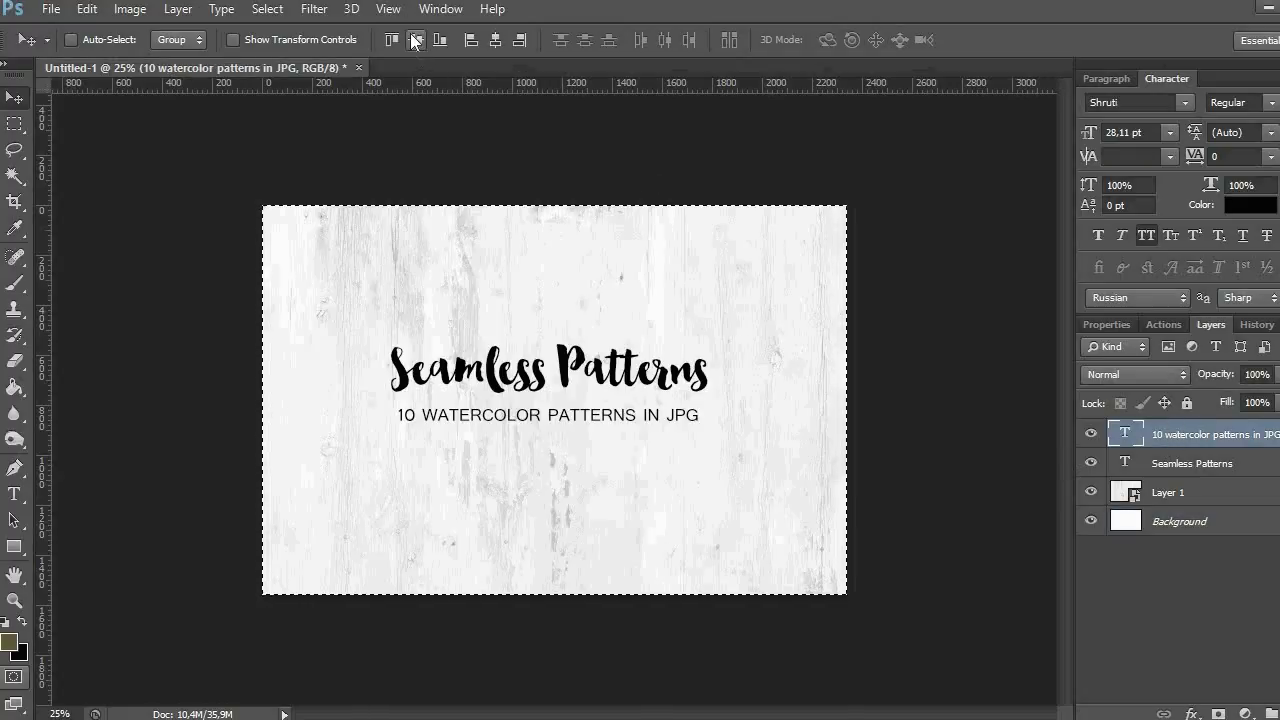
click(497, 39)
click(1190, 463)
click(502, 45)
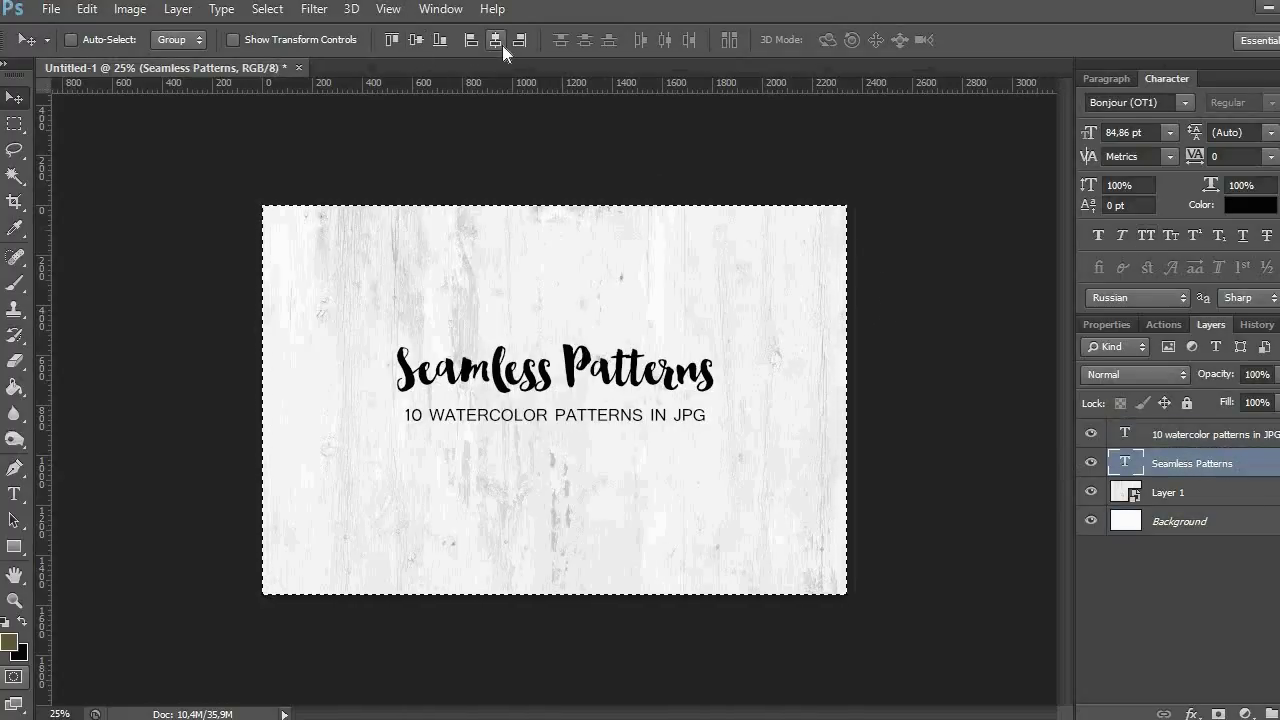
- Clear the canvas selection and nudge the title and subtitle layers down together, closer to the canvas middle
shift+click(1170, 436)
key(ctrl+d)
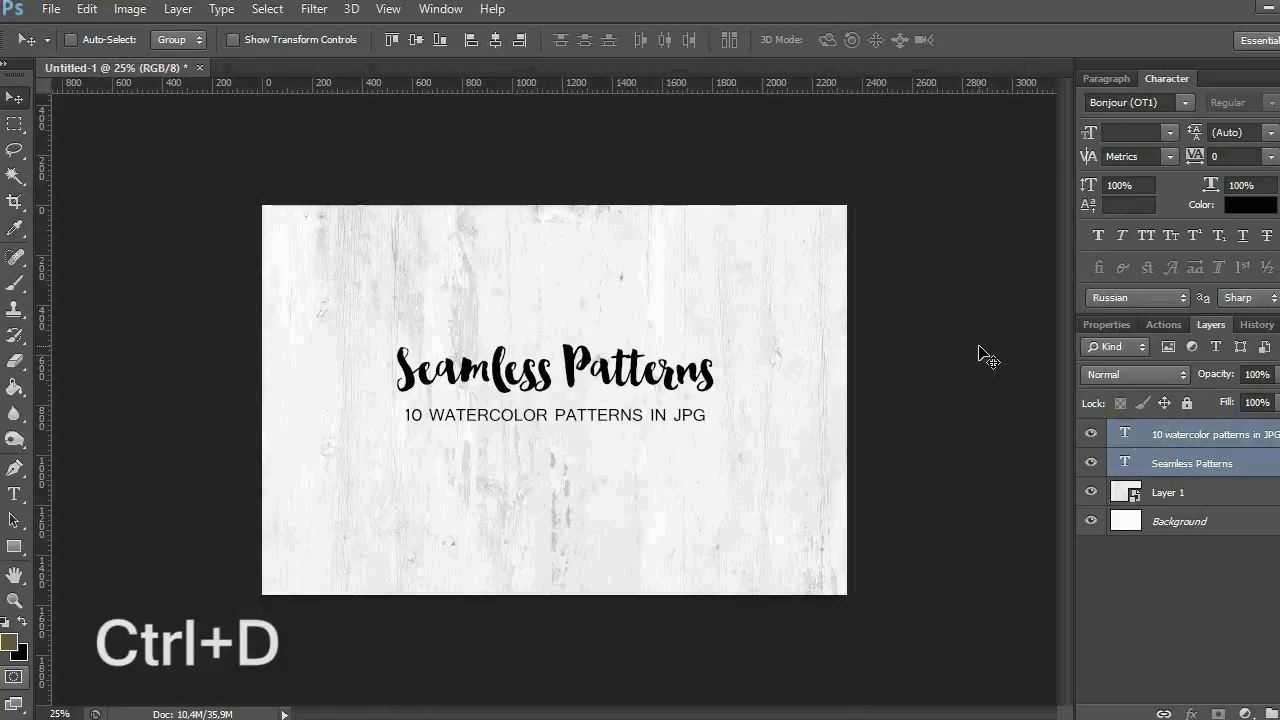
key(Down)
key(Down)
key(Down)
key(Down)
key(Down)
key(Down)
key(Down)
key(Down)
key(Down)
key(Down)
key(Down)
key(Down)
key(Down)
key(Down)
key(Down)
key(Down)
key(Down)
key(Down)
key(Down)
key(Down)
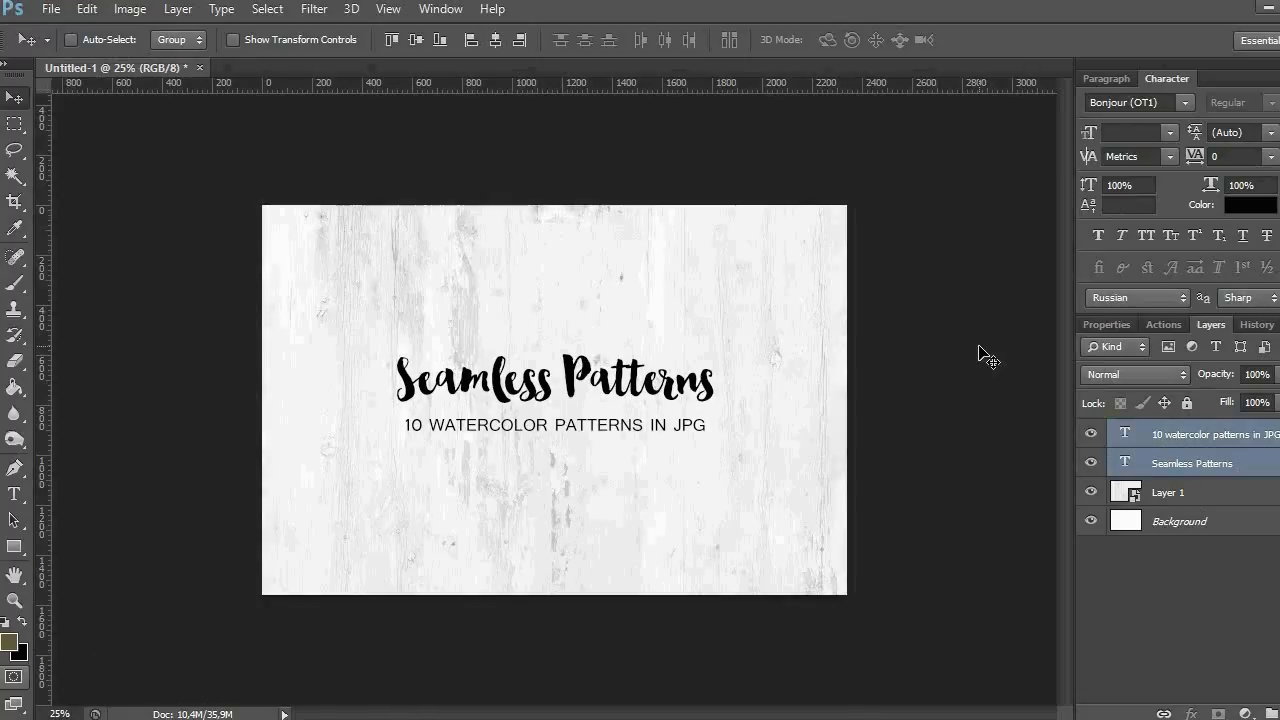
- Scale the "Seamless Patterns" title up from its centre to a font size of about 100 pt
click(1200, 463)
key(ctrl+t)
drag(717, 349, 743, 342)
click(1003, 40)
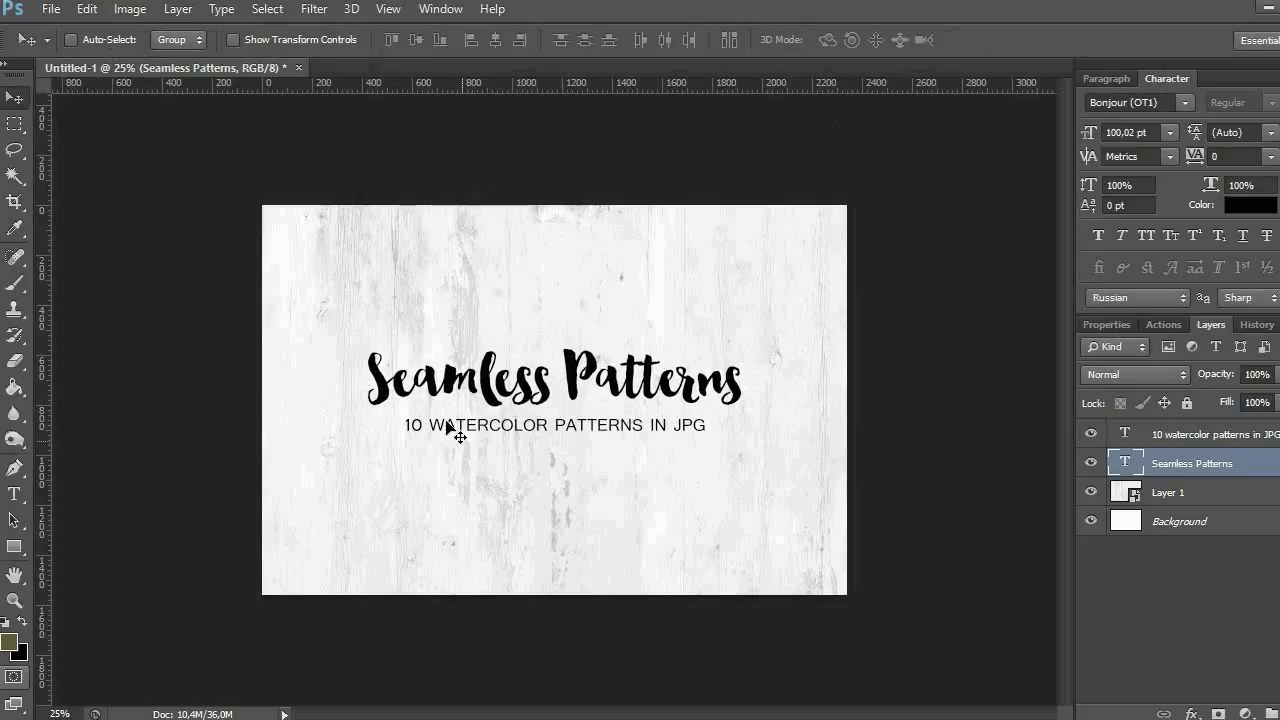
- Apply Faux Bold to the whole subtitle and nudge it slightly left to recentre it beneath the title
key(t)
click(490, 432)
key(ctrl+a)
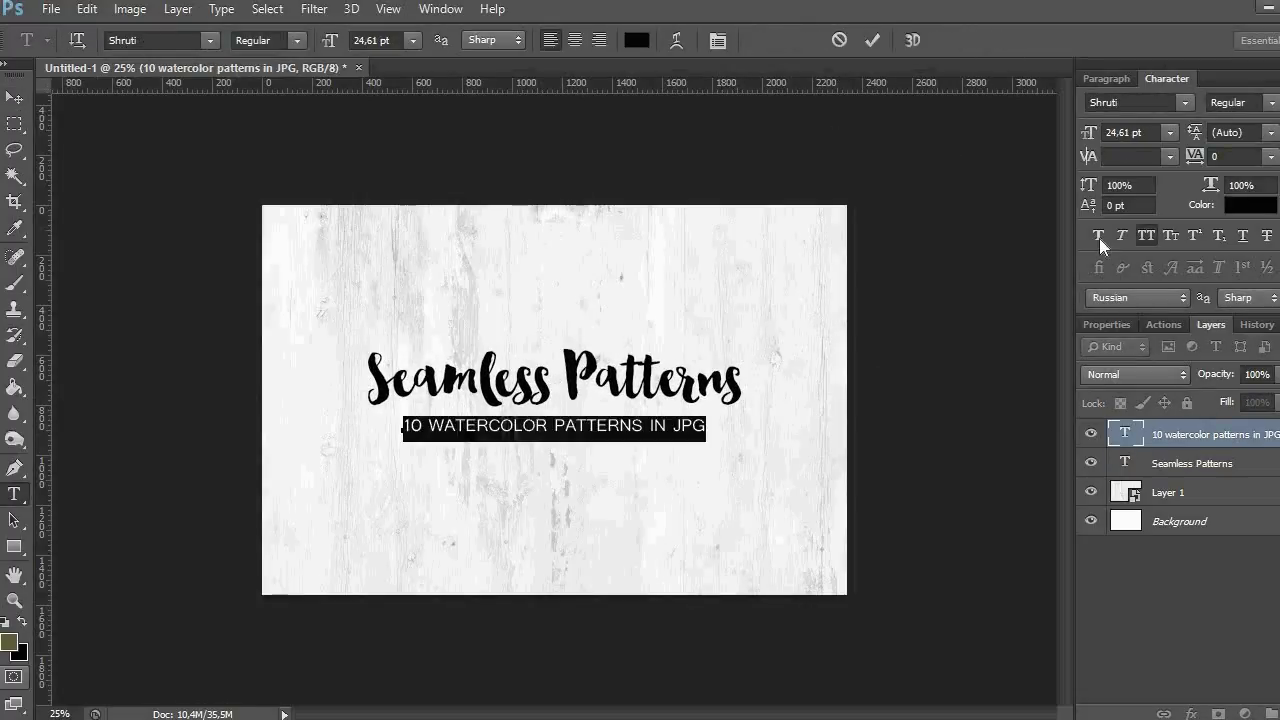
click(1099, 237)
click(871, 40)
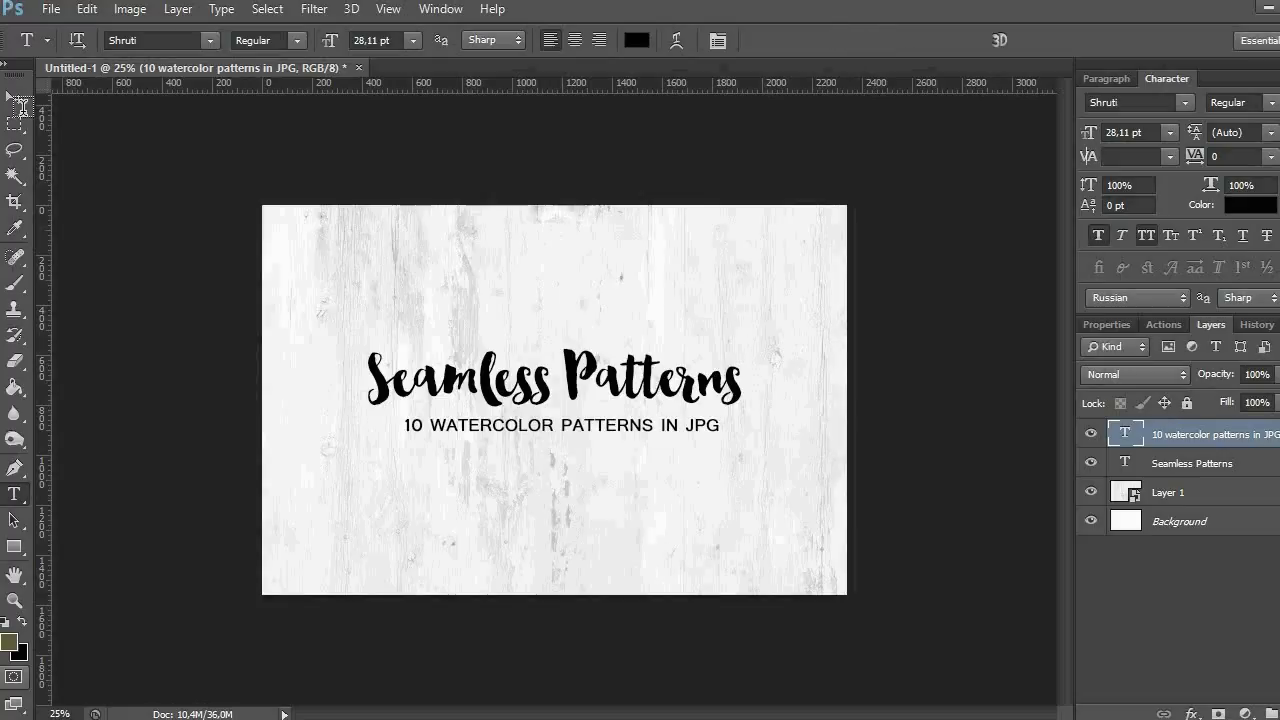
click(14, 98)
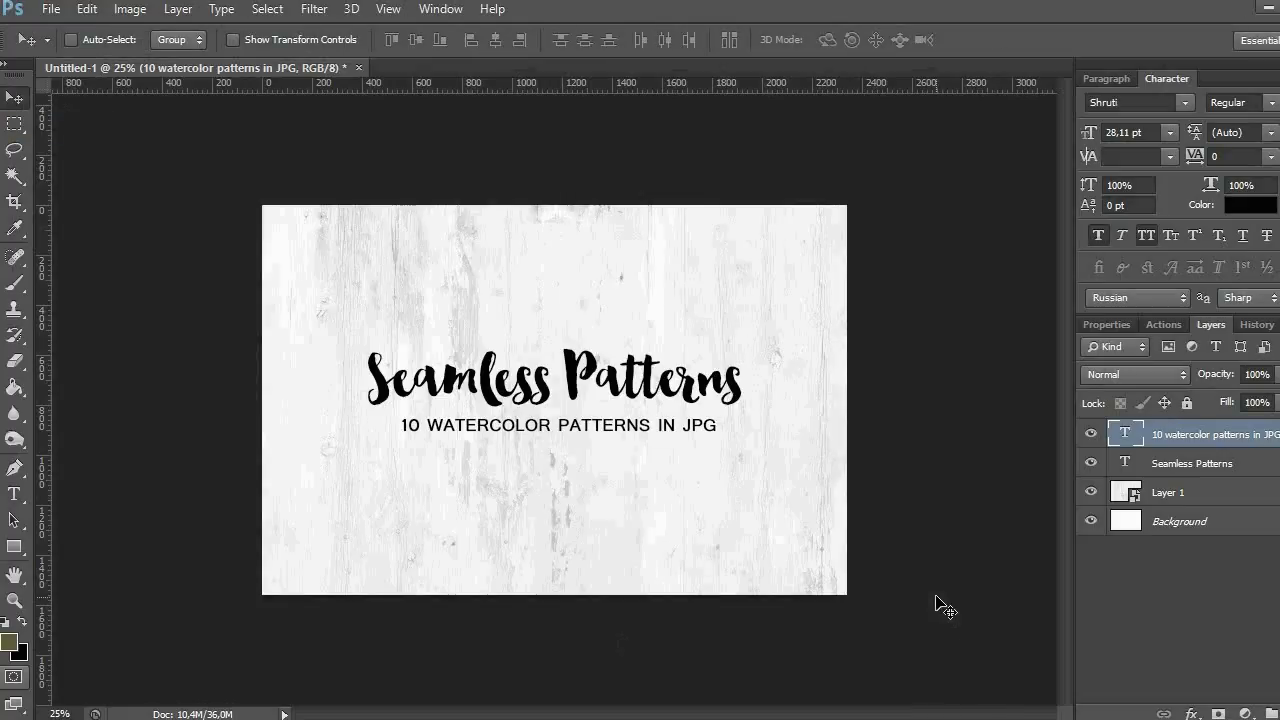
- Save the document as heroimage.psd in the Graphicriver folder with Maximize Compatibility on
click(52, 14)
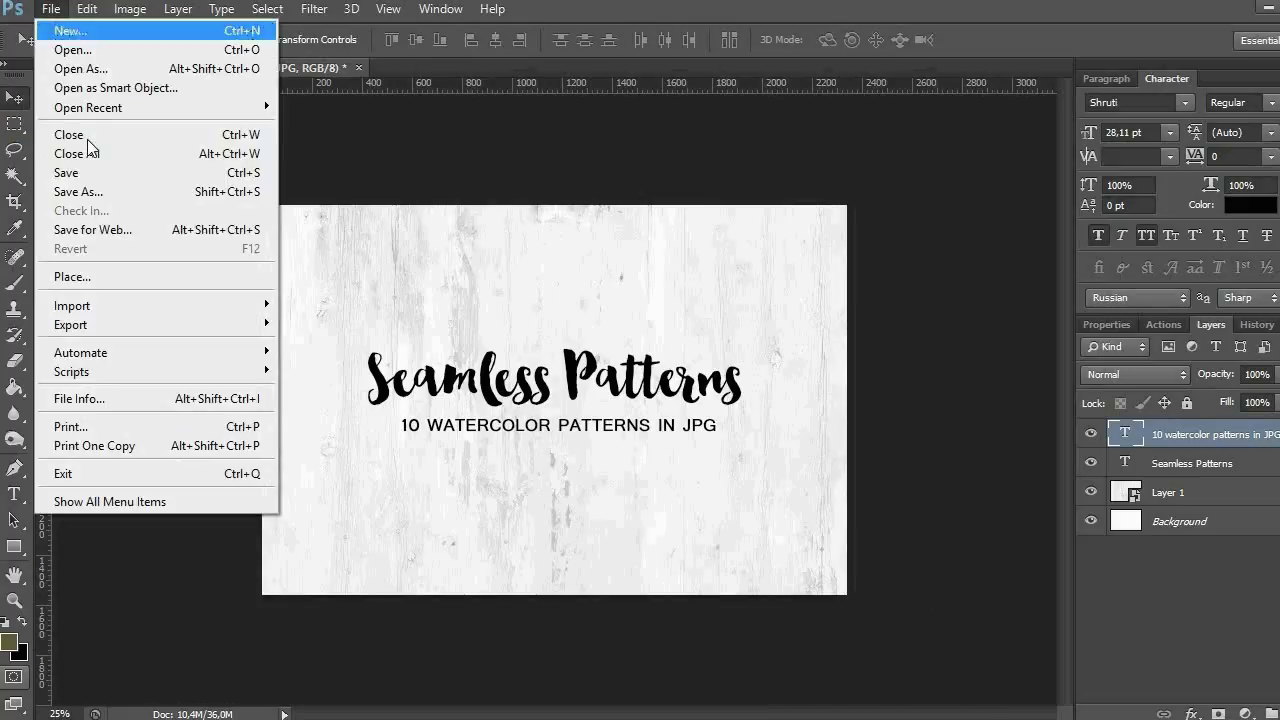
click(91, 189)
click(761, 60)
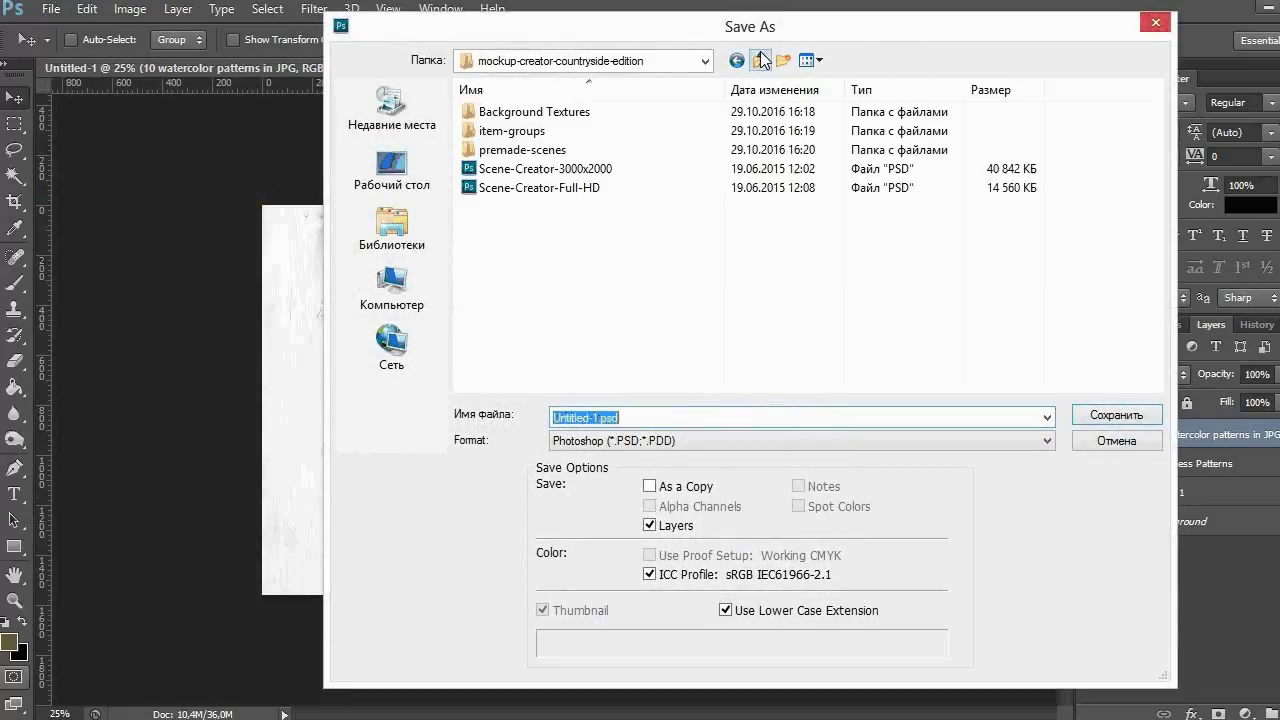
click(761, 60)
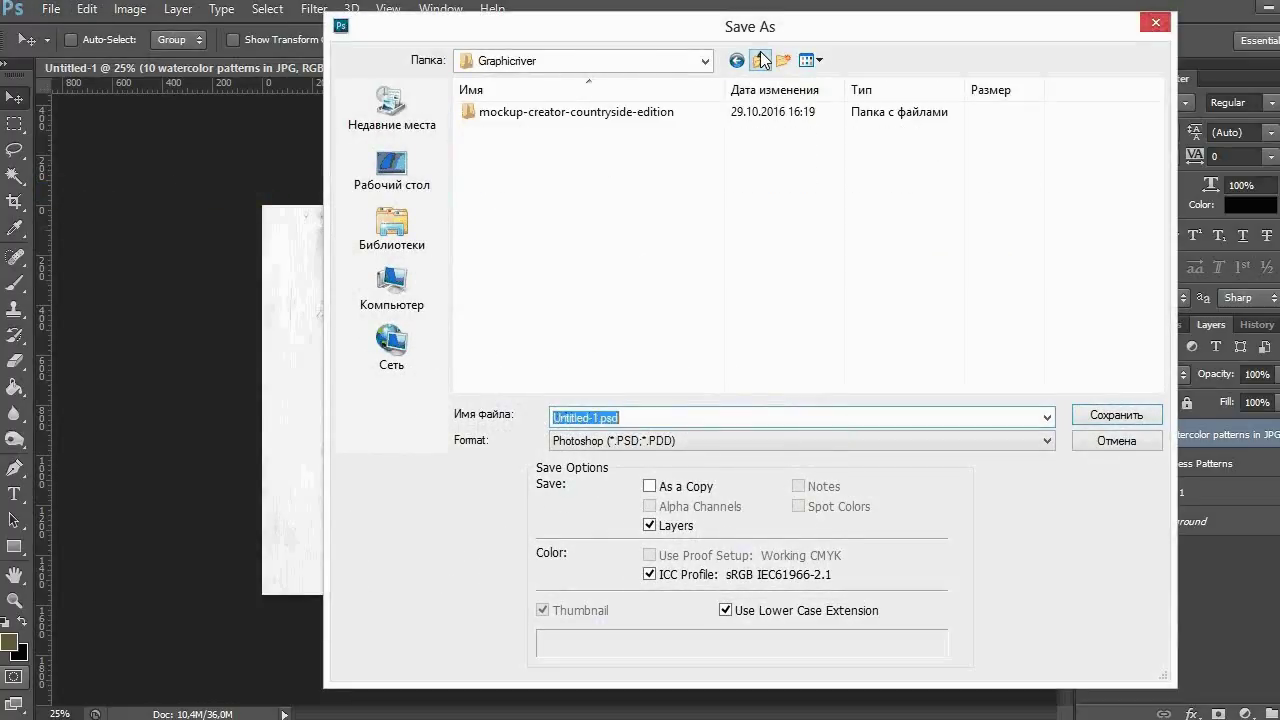
click(597, 418)
key(BackSpace)
key(BackSpace)
key(BackSpace)
key(BackSpace)
key(BackSpace)
key(BackSpace)
key(BackSpace)
key(BackSpace)
key(BackSpace)
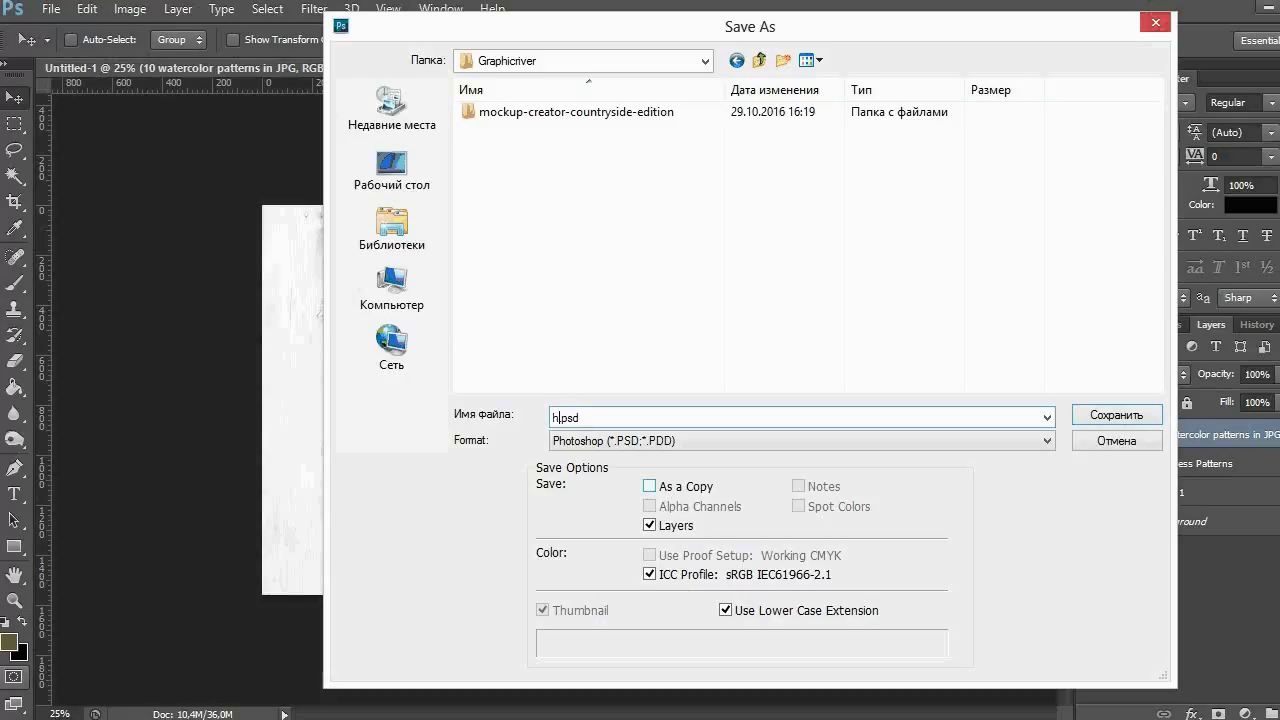
key(Return)
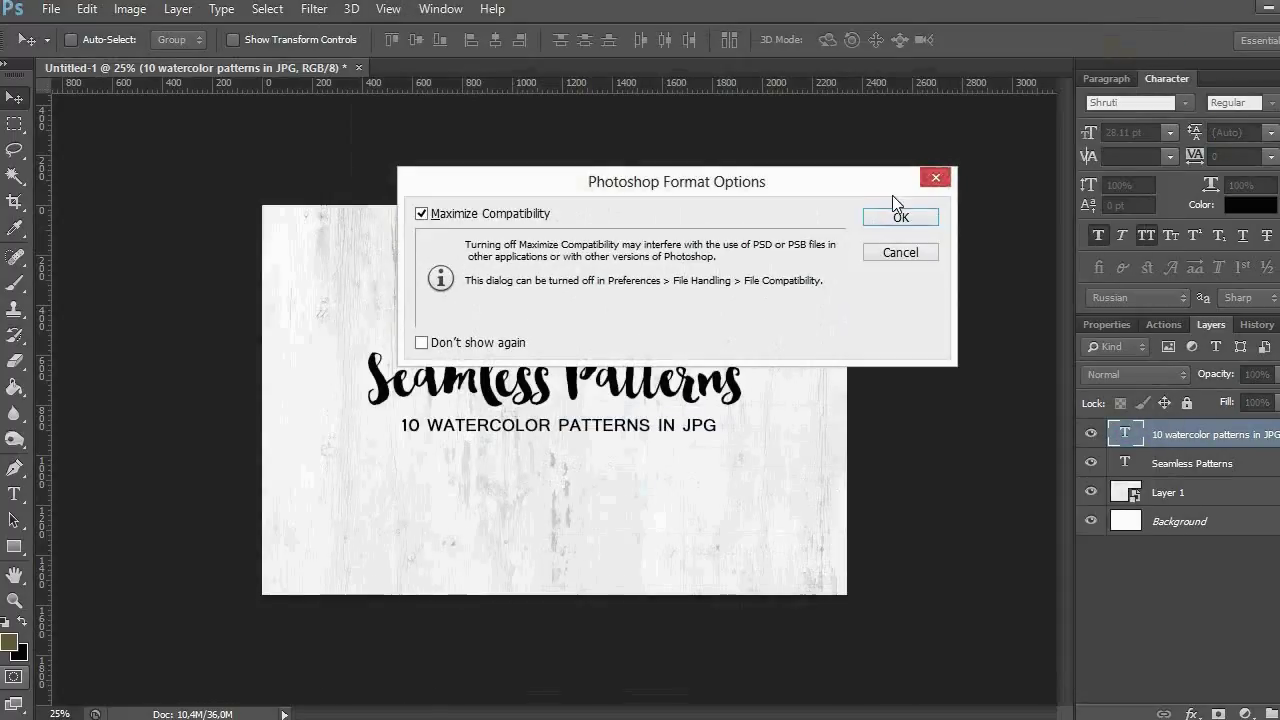
click(892, 200)
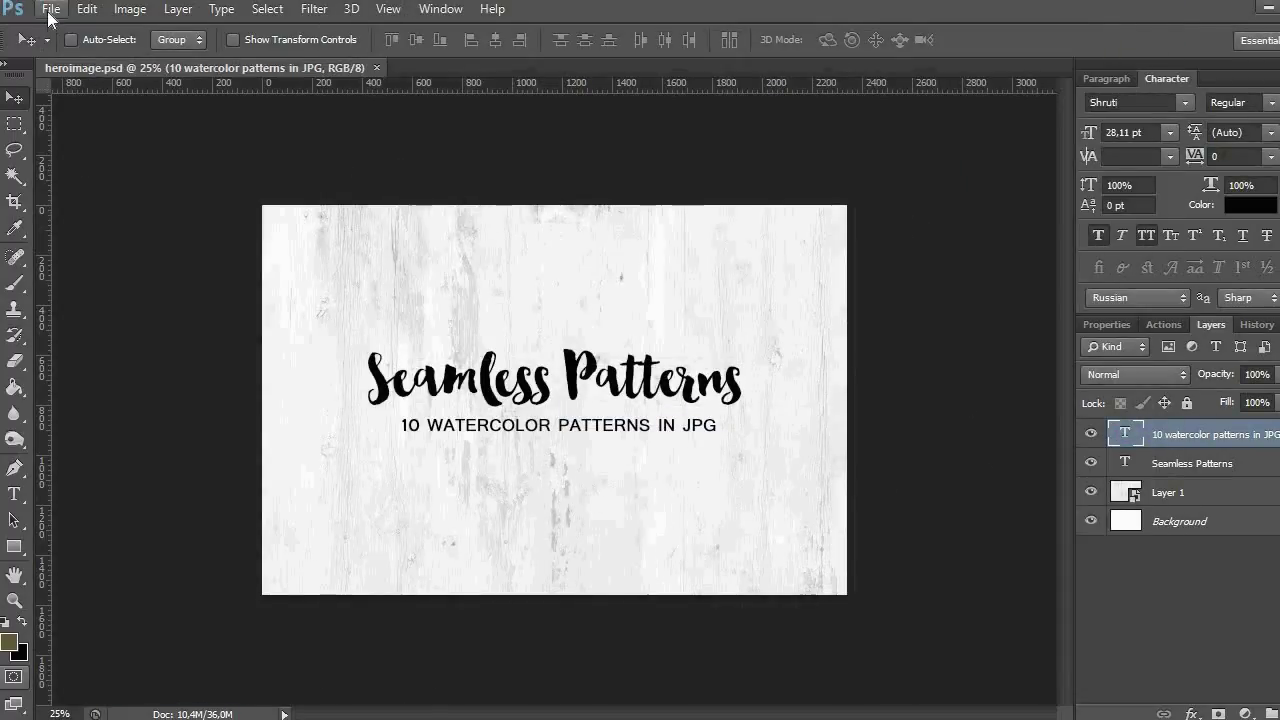
- Browse the item previews in the jpg-preview folder inside mockup-creator-countryside-edition's item-groups folder
click(50, 9)
click(60, 52)
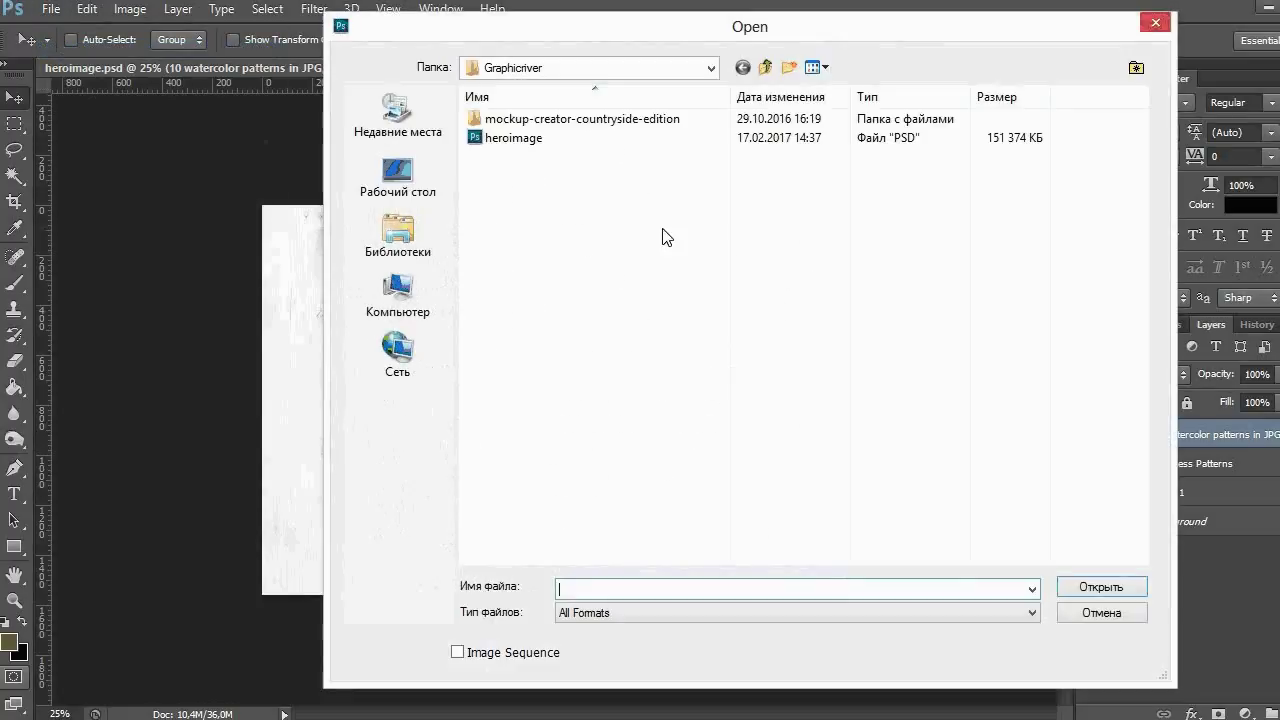
double_click(631, 125)
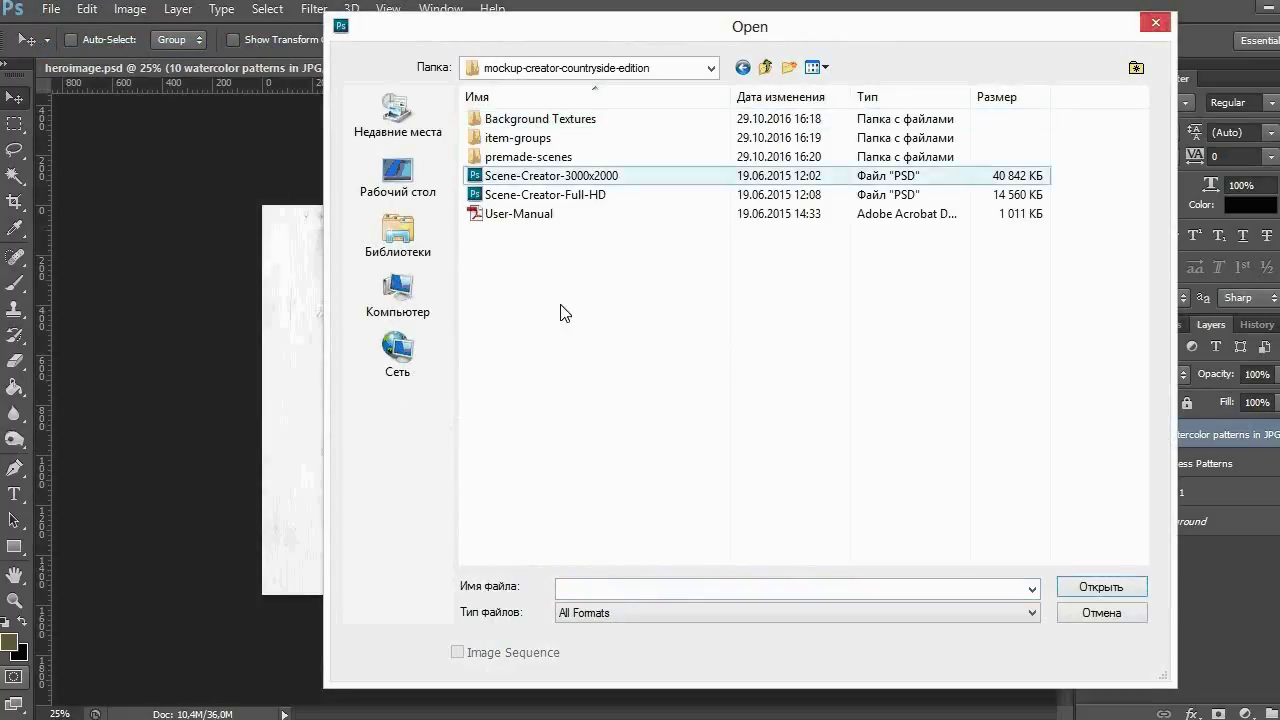
double_click(515, 138)
double_click(510, 118)
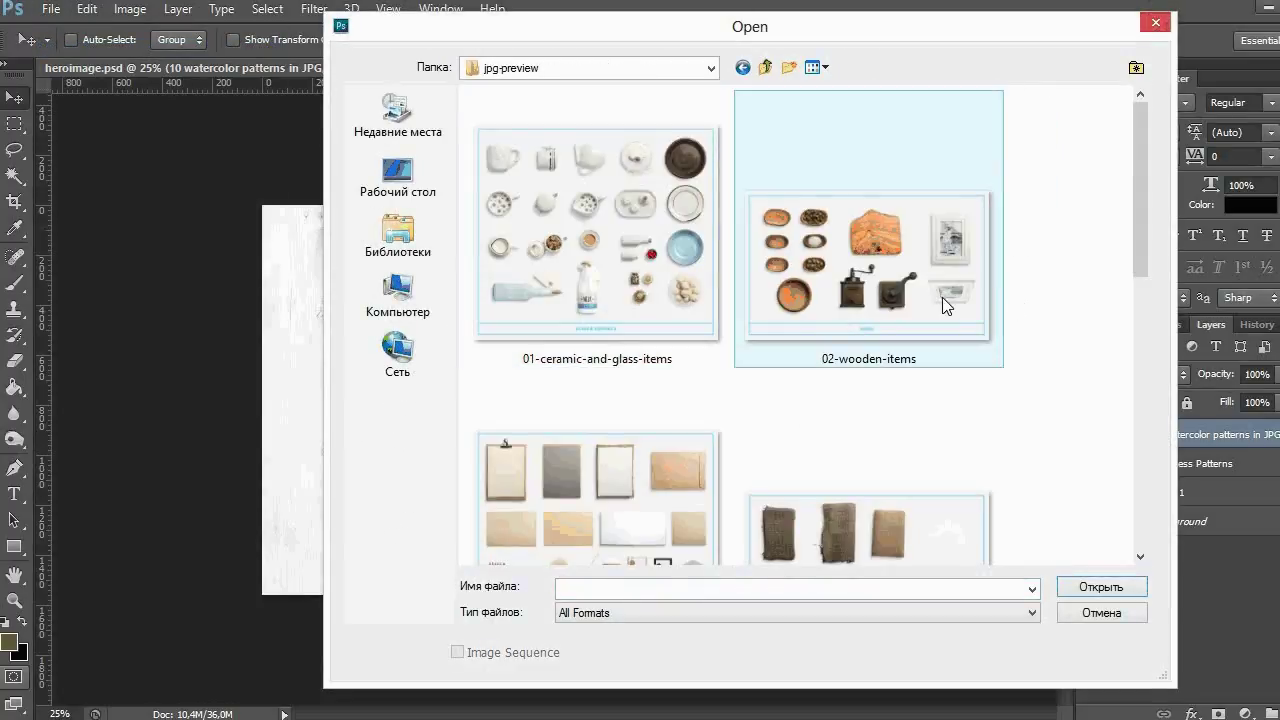
drag(1136, 195, 1160, 296)
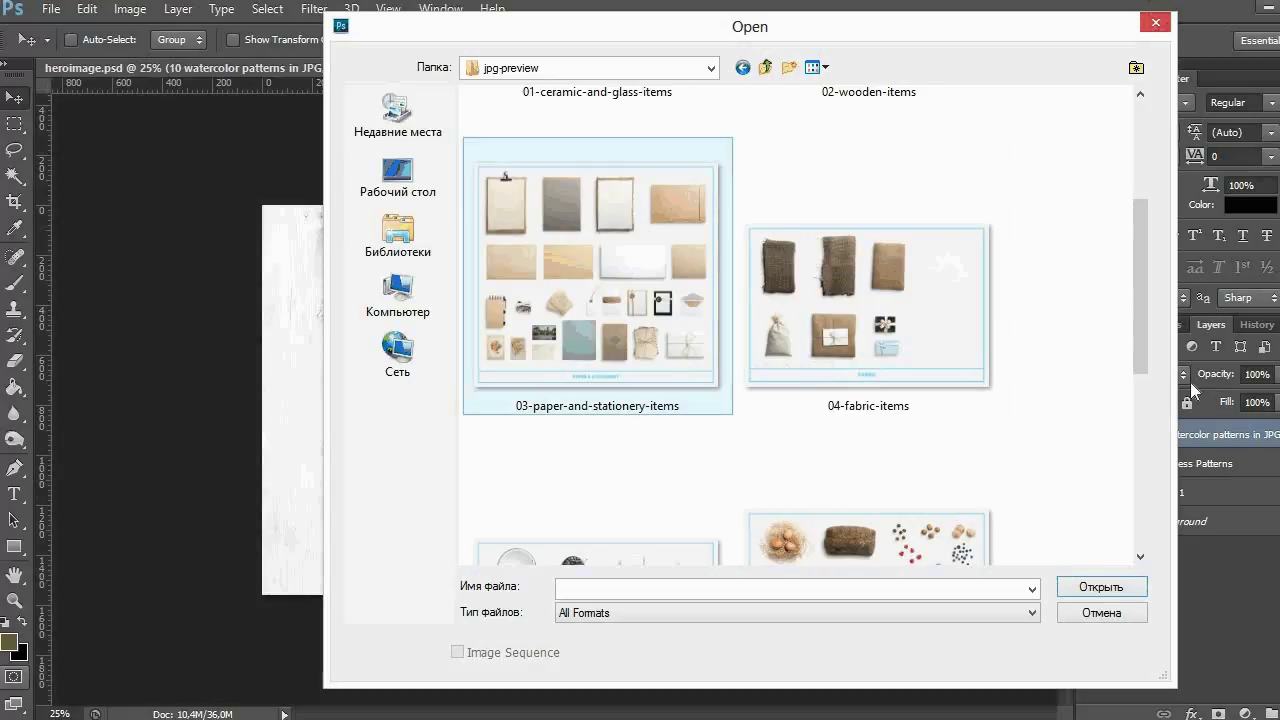
drag(1144, 252, 1146, 145)
- Open 03-paper-and-stationery-items.psd from the item-groups folder and dock its window beside heroimage.psd
click(744, 68)
click(560, 175)
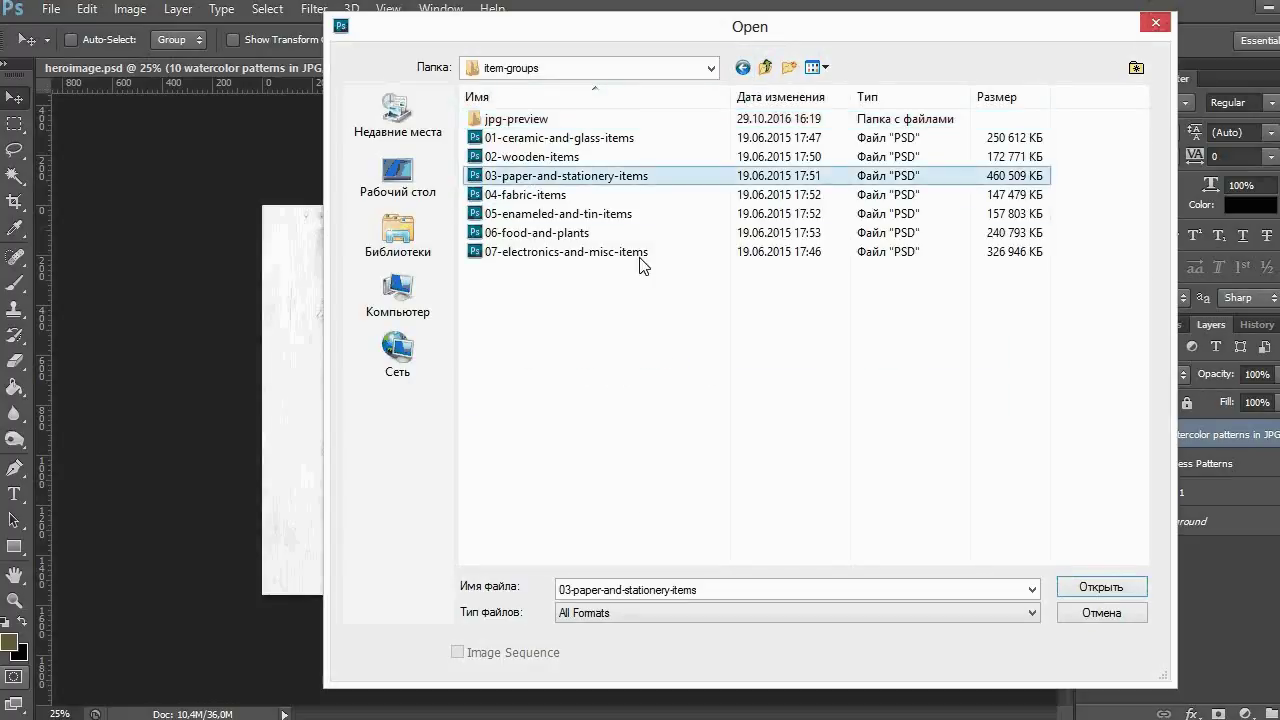
click(1100, 587)
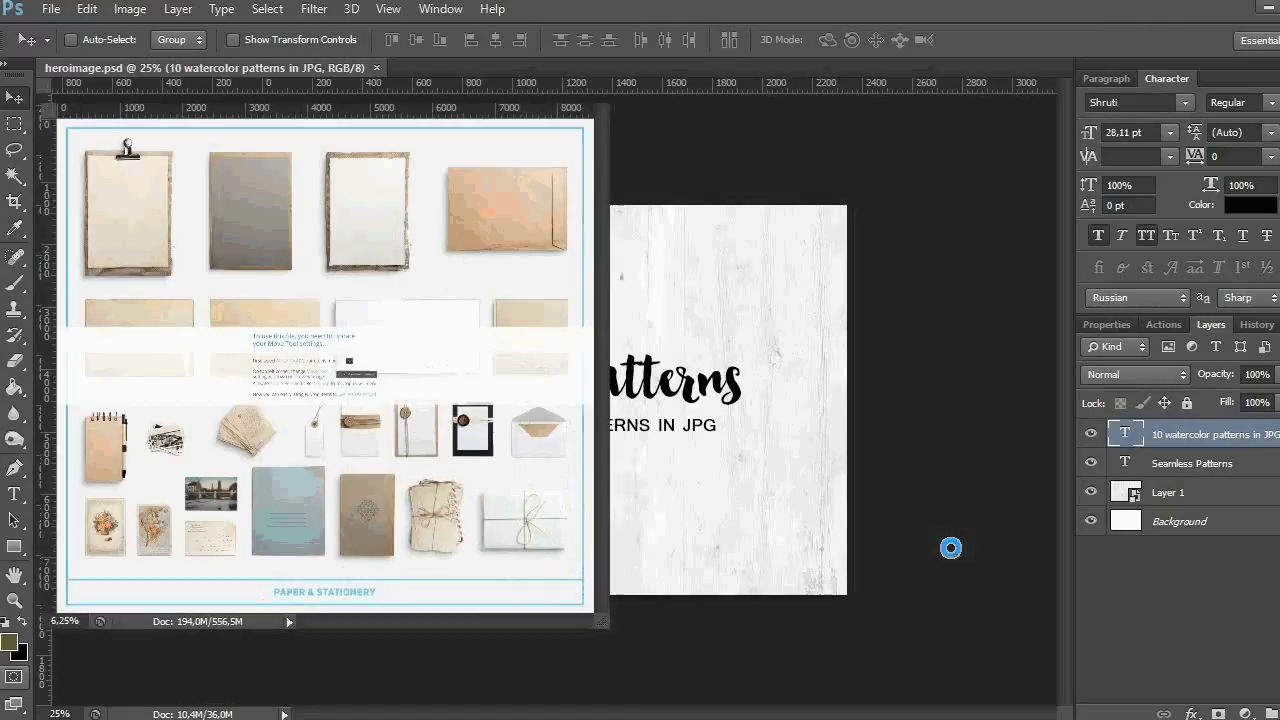
drag(78, 95, 425, 64)
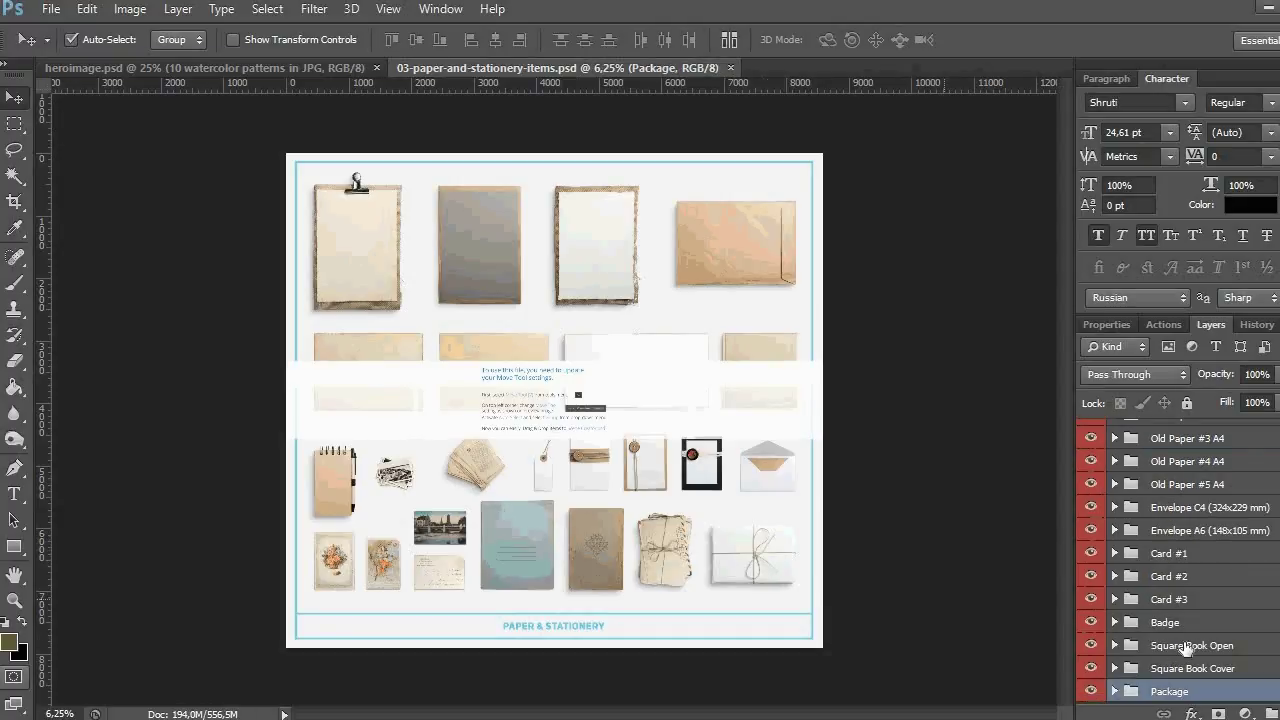
- Turn off Auto-Select and duplicate the Package group into heroimage.psd under the name Package
scroll(1186, 650, down, 3)
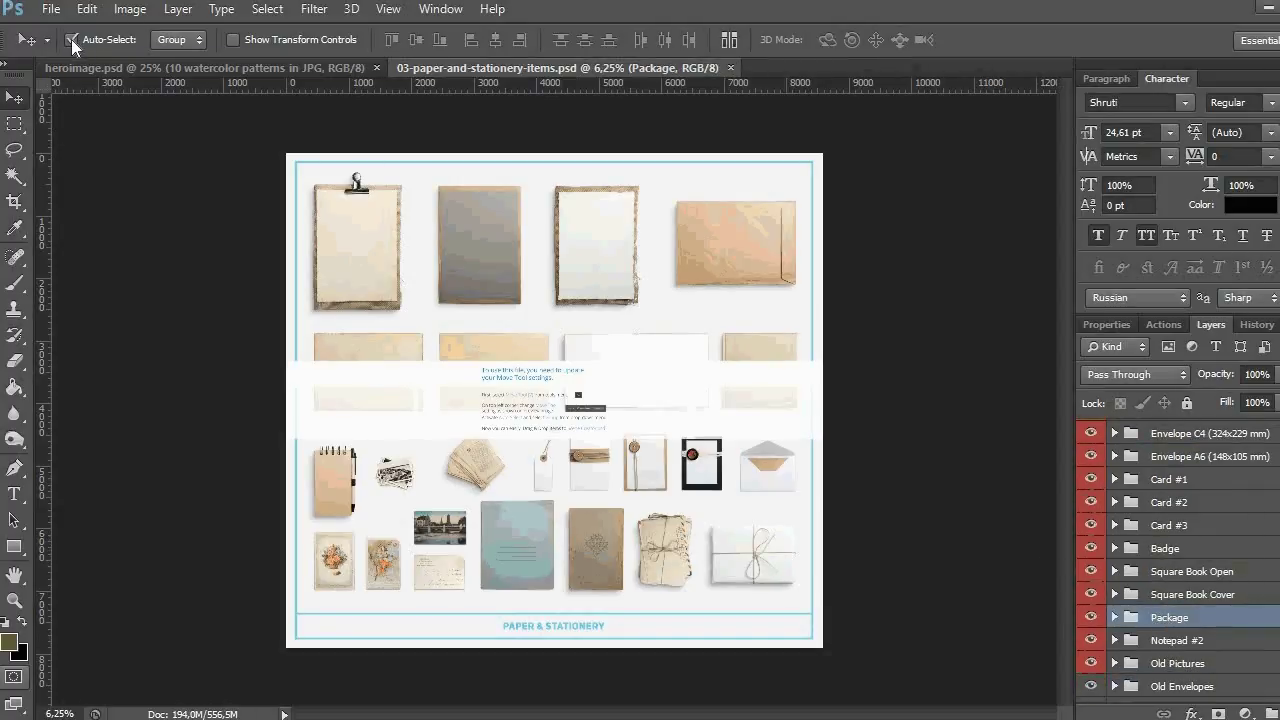
right_click(1170, 620)
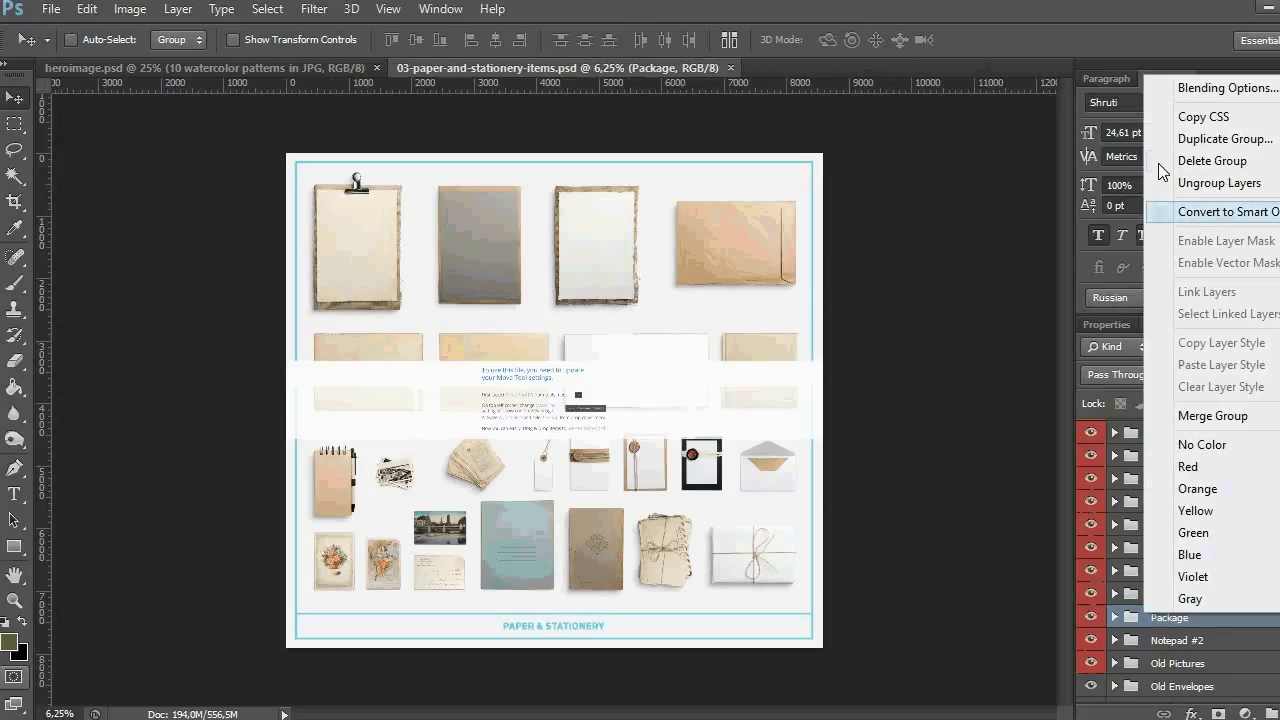
click(1185, 142)
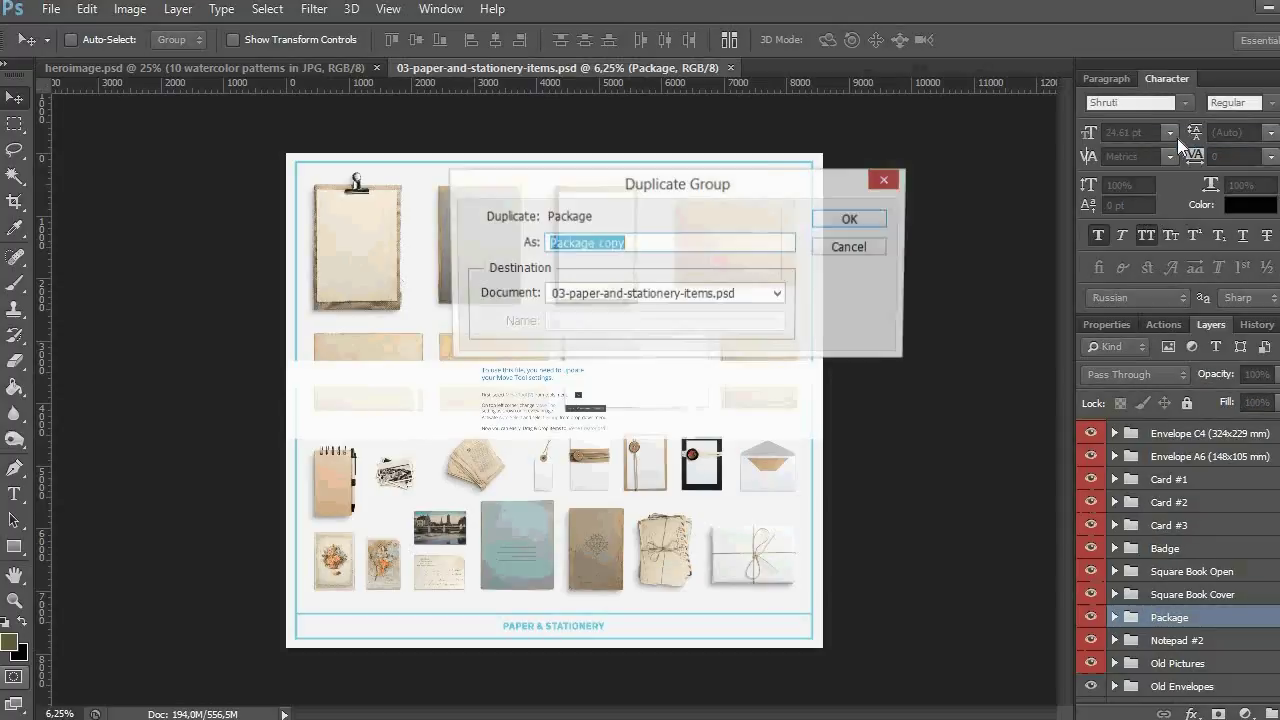
click(574, 293)
click(580, 316)
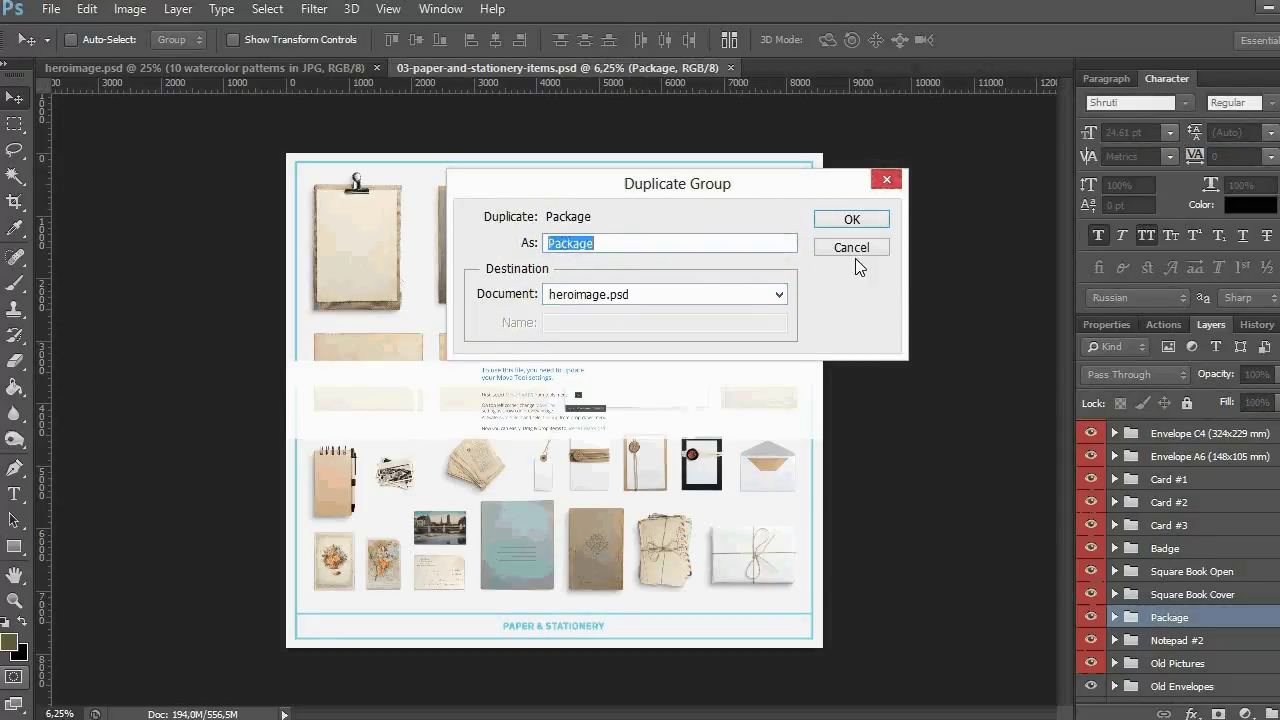
click(835, 218)
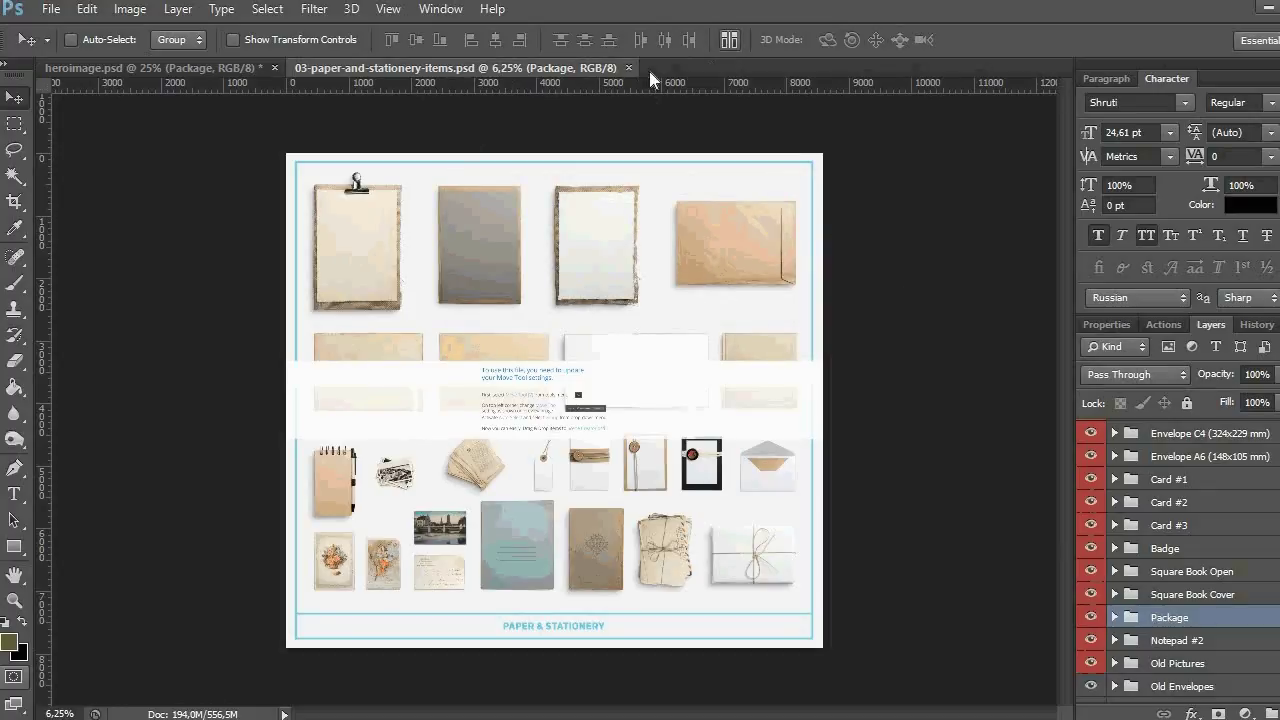
- Close 03-paper-and-stationery-items.psd and move the Package group from outside the hero image onto the middle of its canvas
click(629, 67)
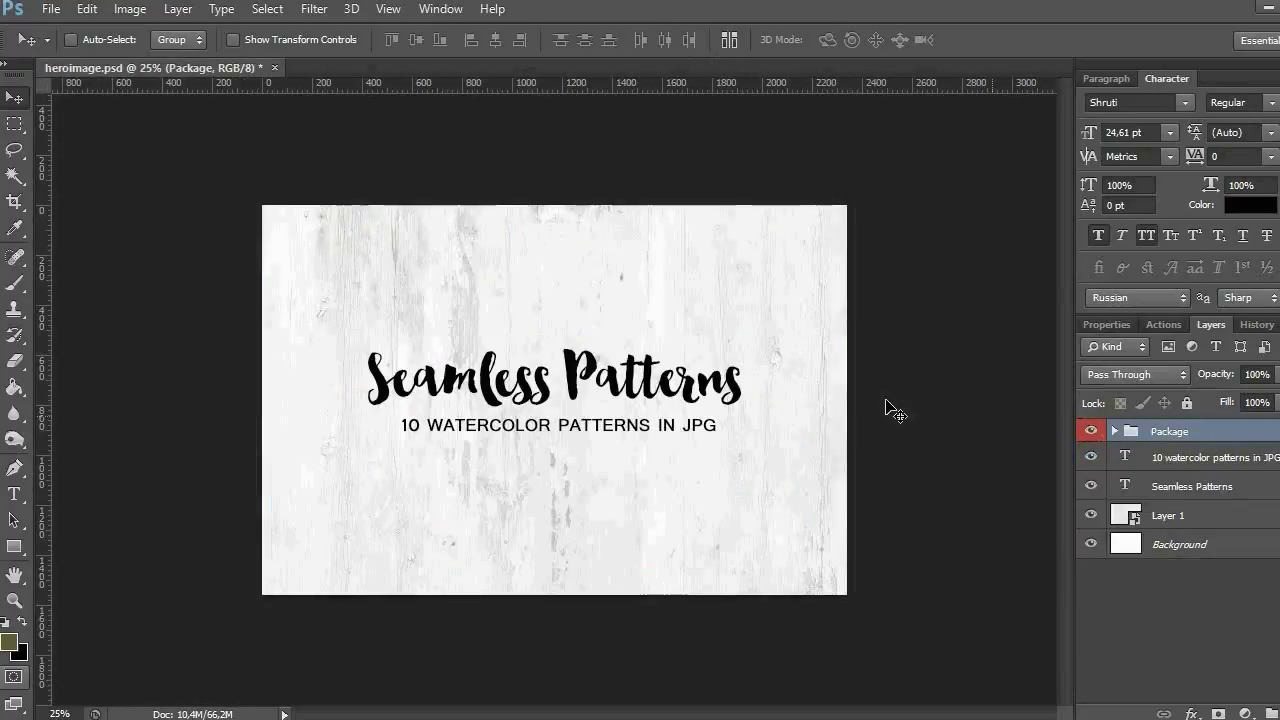
key(ctrl+minus)
key(ctrl+minus)
key(ctrl+minus)
key(ctrl+minus)
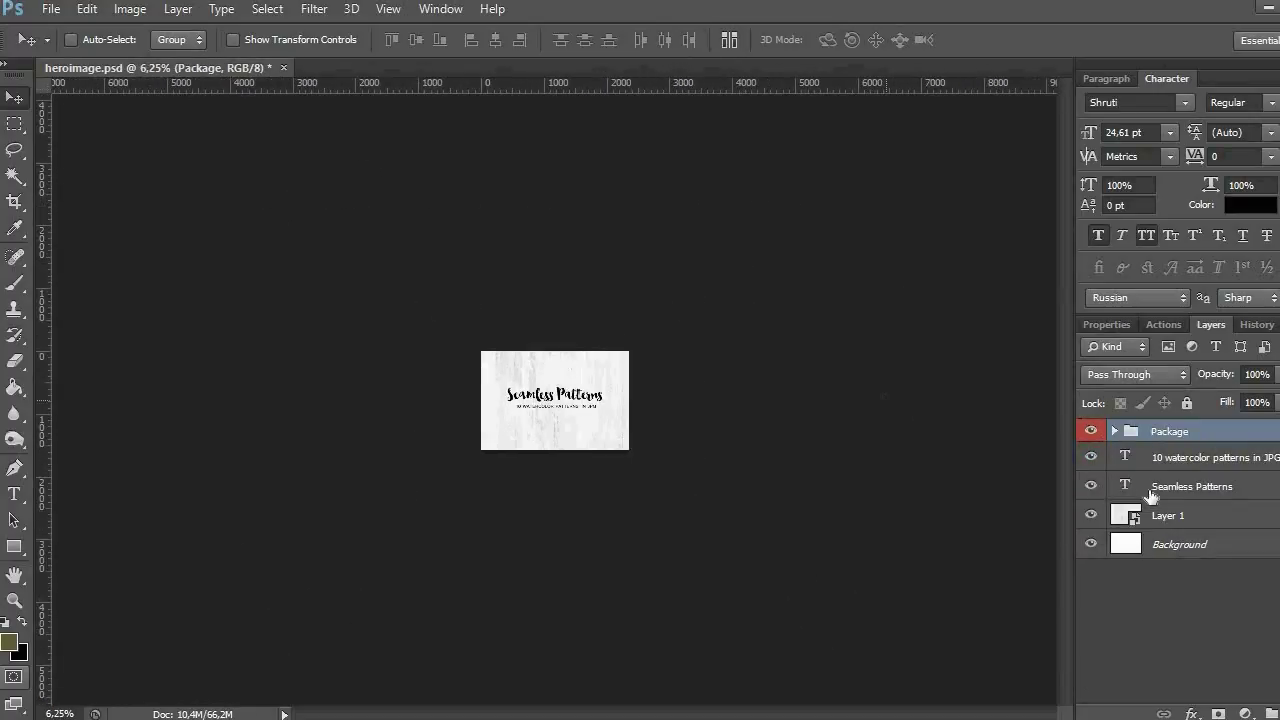
click(1115, 432)
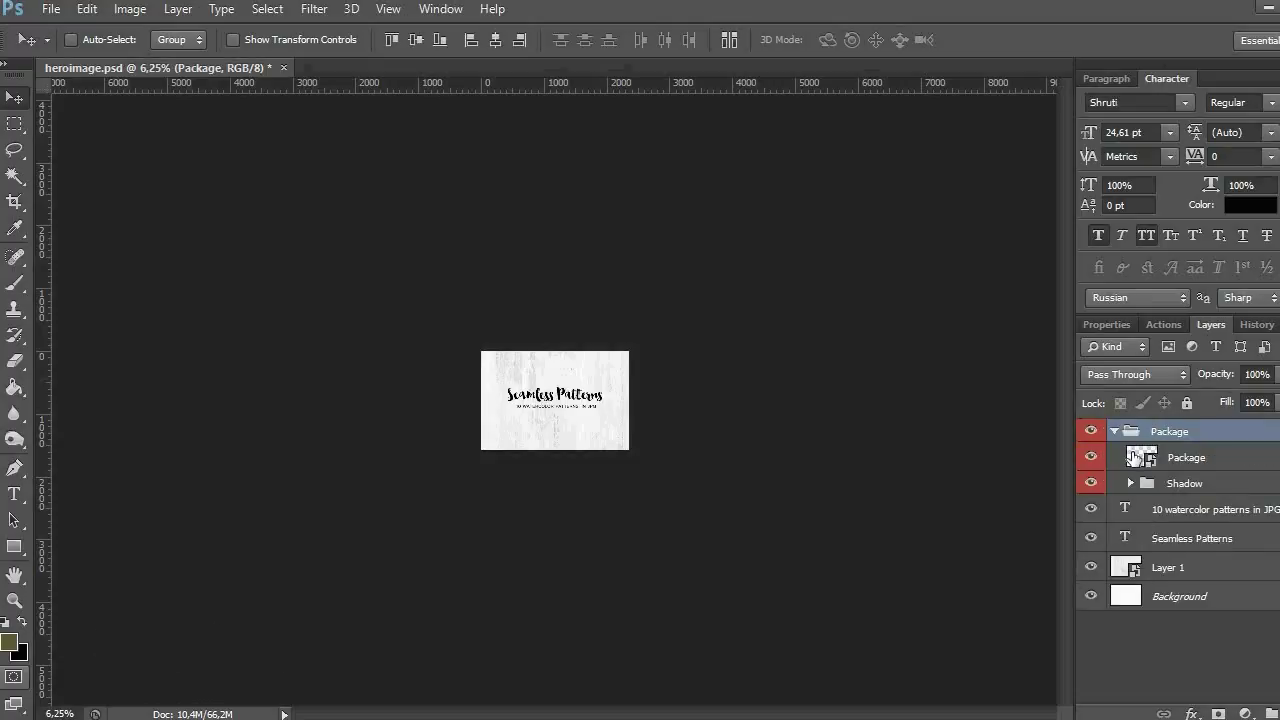
key(ctrl+minus)
key(ctrl+minus)
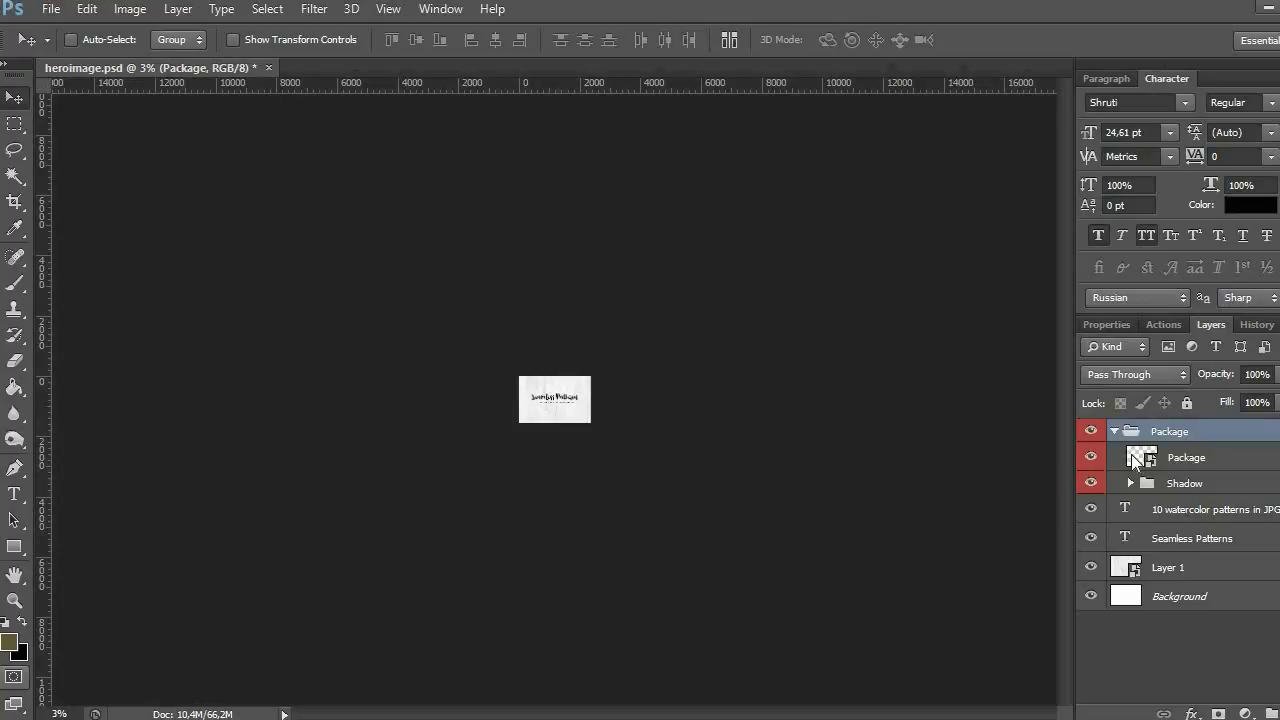
ctrl+click(1134, 461)
key(ctrl+d)
drag(460, 408, 562, 401)
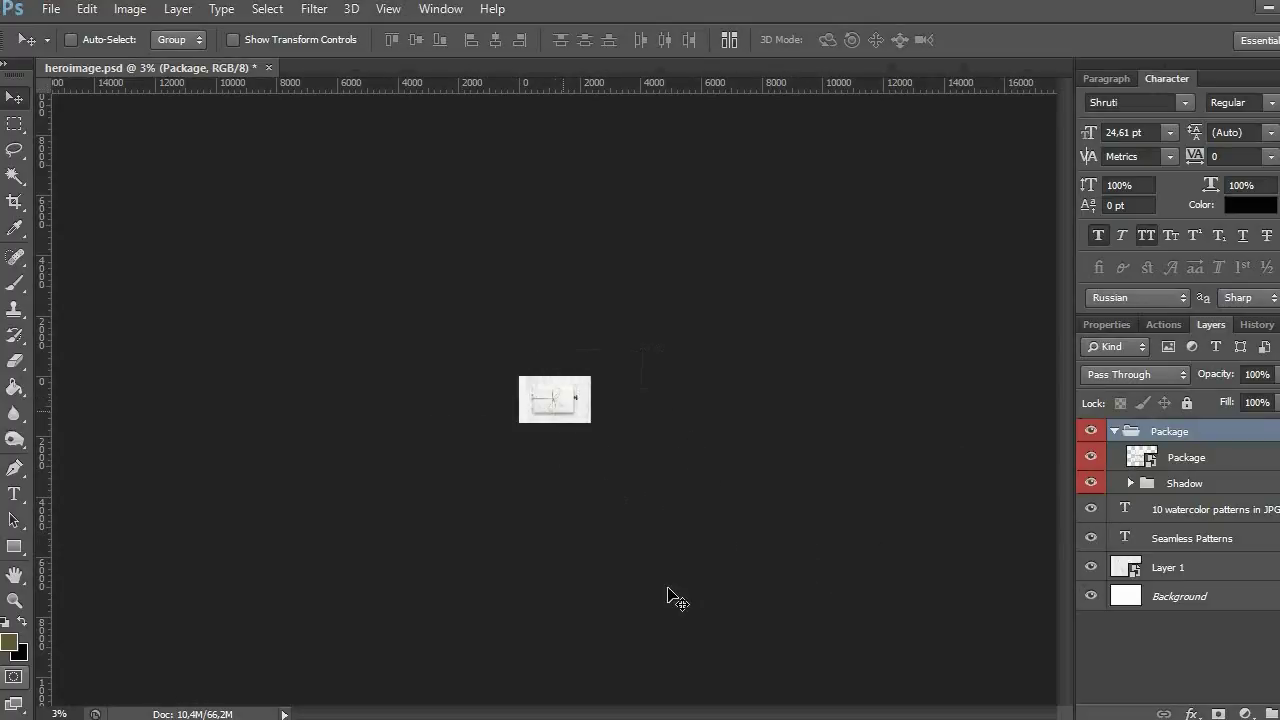
key(ctrl+plus)
key(ctrl+plus)
key(ctrl+plus)
key(ctrl+plus)
key(ctrl+plus)
key(ctrl+plus)
key(ctrl+plus)
key(ctrl+plus)
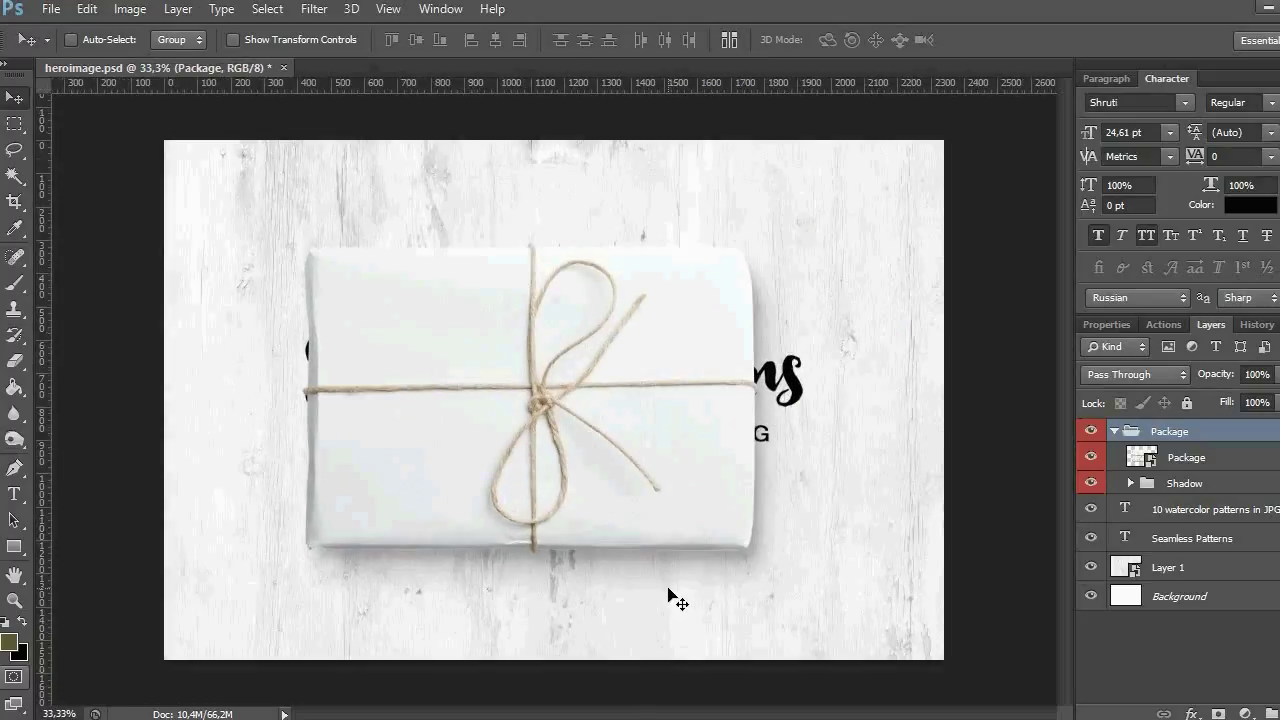
key(ctrl+minus)
- Open the Package smart object and its nested Your Artwork smart object for editing, docking both windows beside heroimage.psd
click(1138, 460)
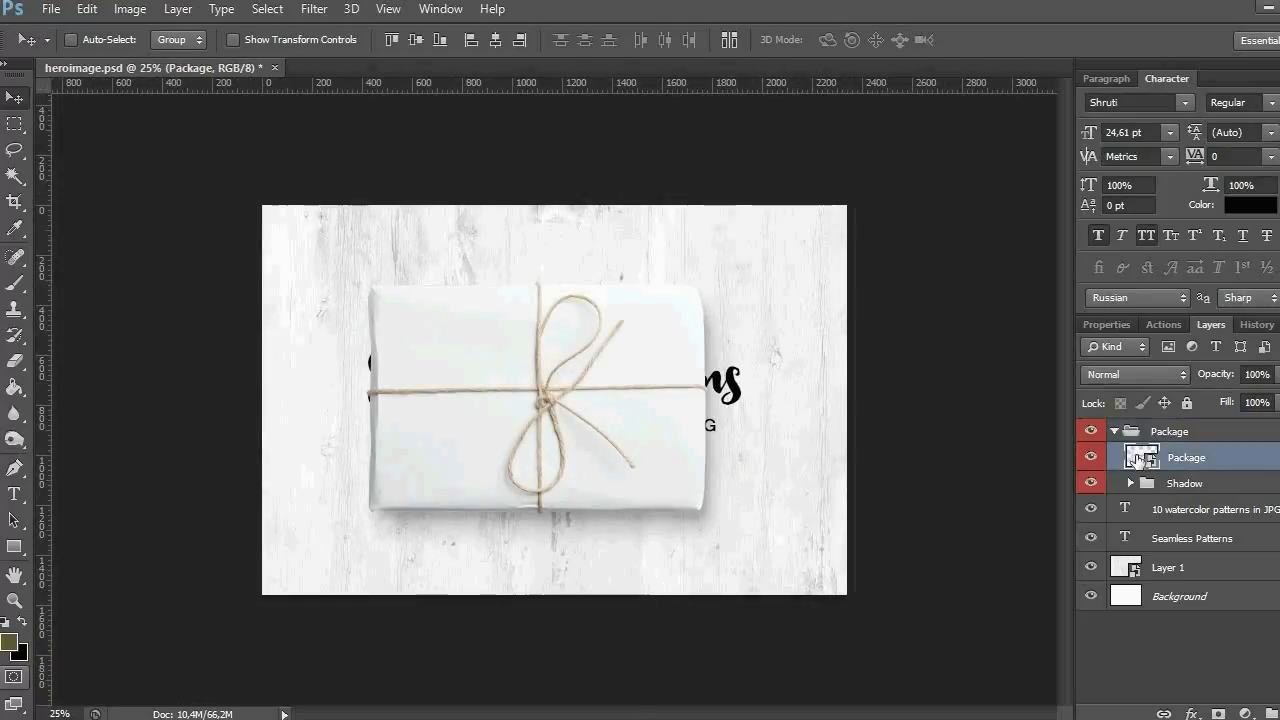
double_click(1142, 457)
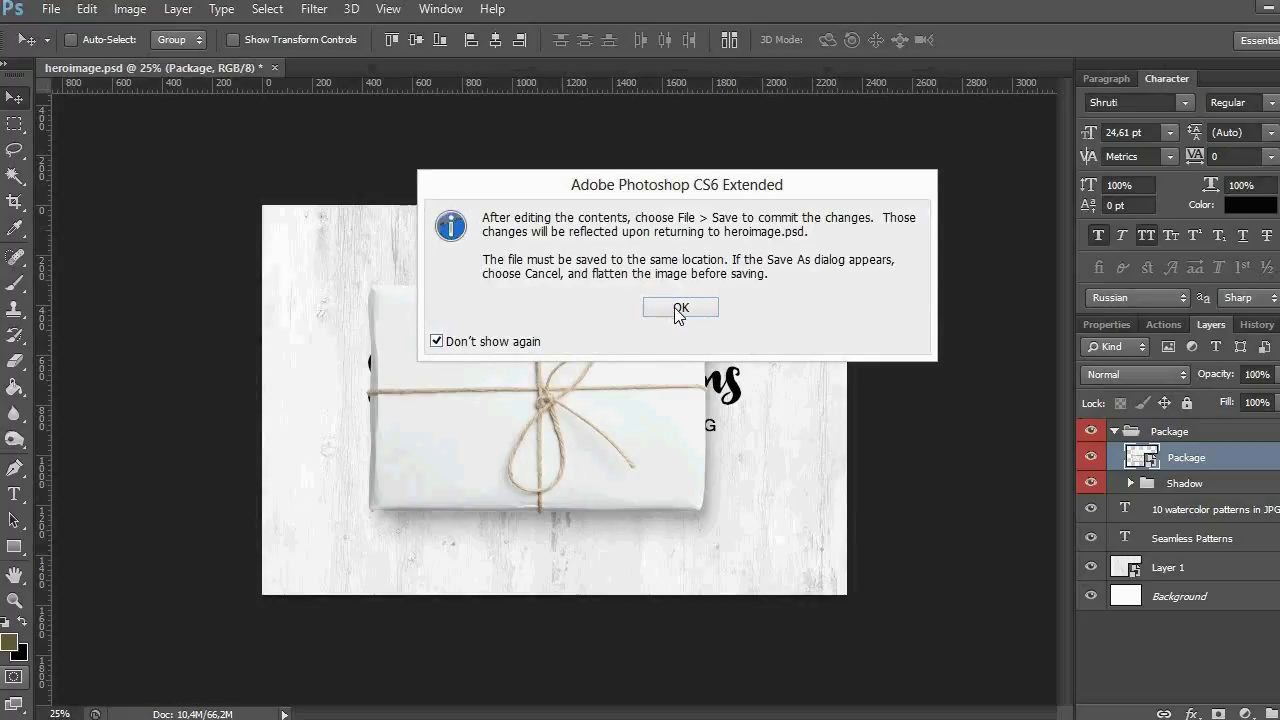
click(679, 310)
drag(77, 88, 331, 67)
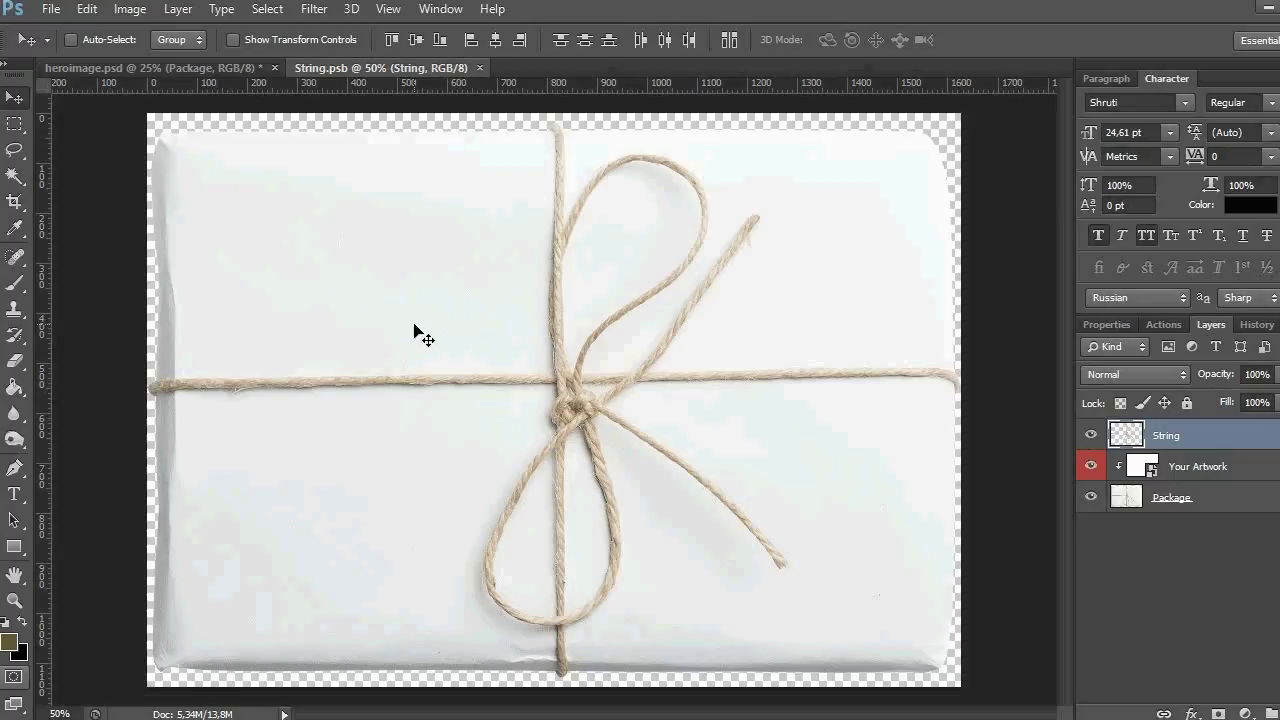
double_click(1140, 467)
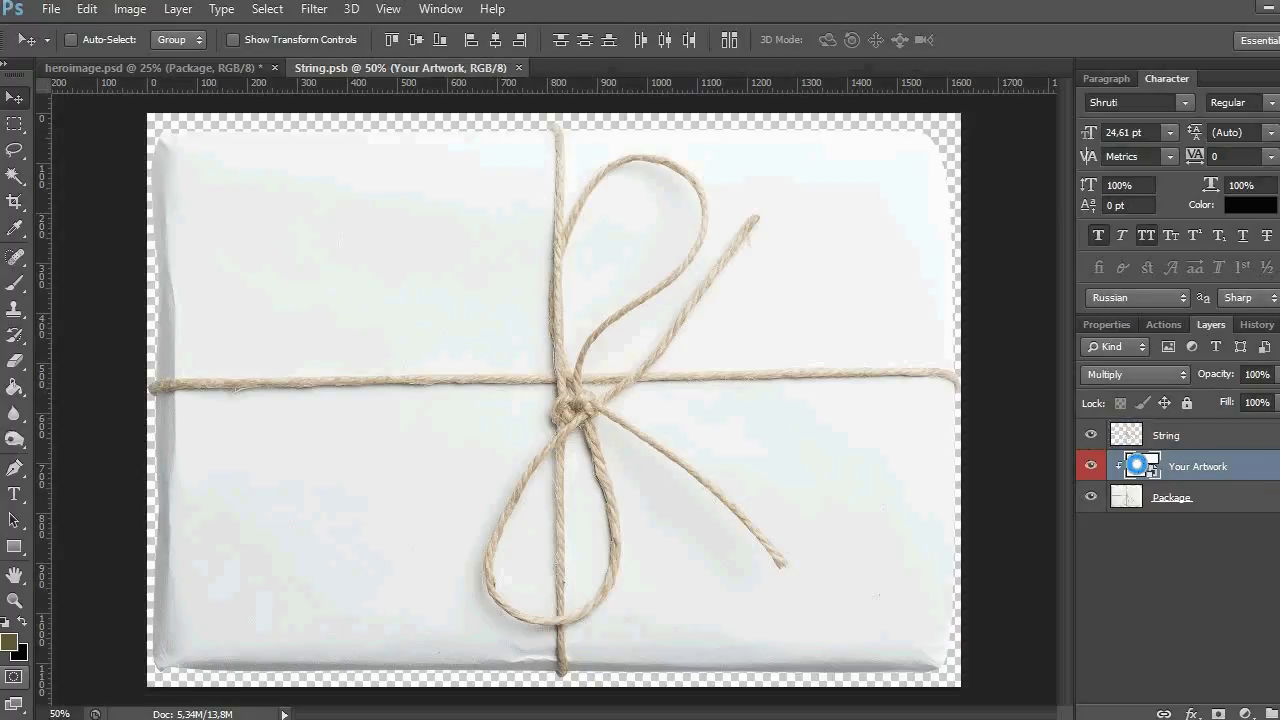
drag(357, 89, 895, 106)
drag(578, 76, 566, 65)
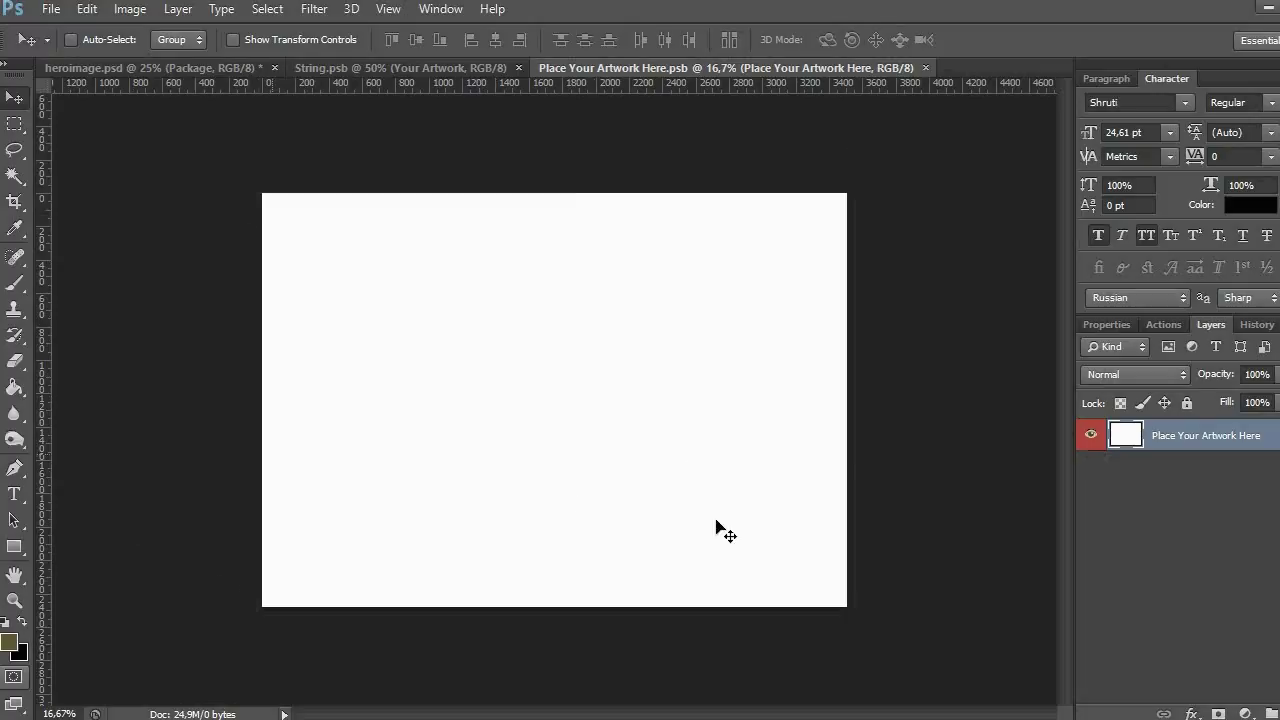
- Open pattern 1.jpg from the CONTEST pack folder in Photoshop, copy it into Place Your Artwork Here.psb, and close 1.jpg
mouse_move(104, 719)
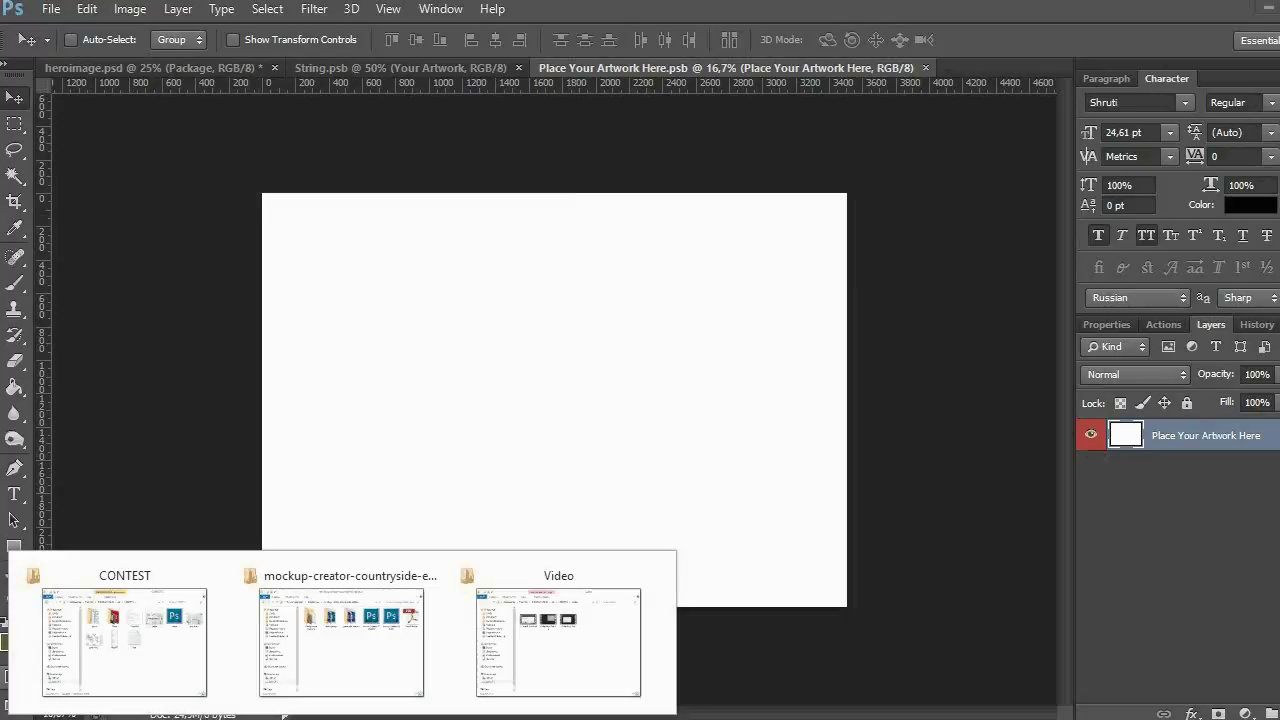
click(124, 645)
double_click(545, 255)
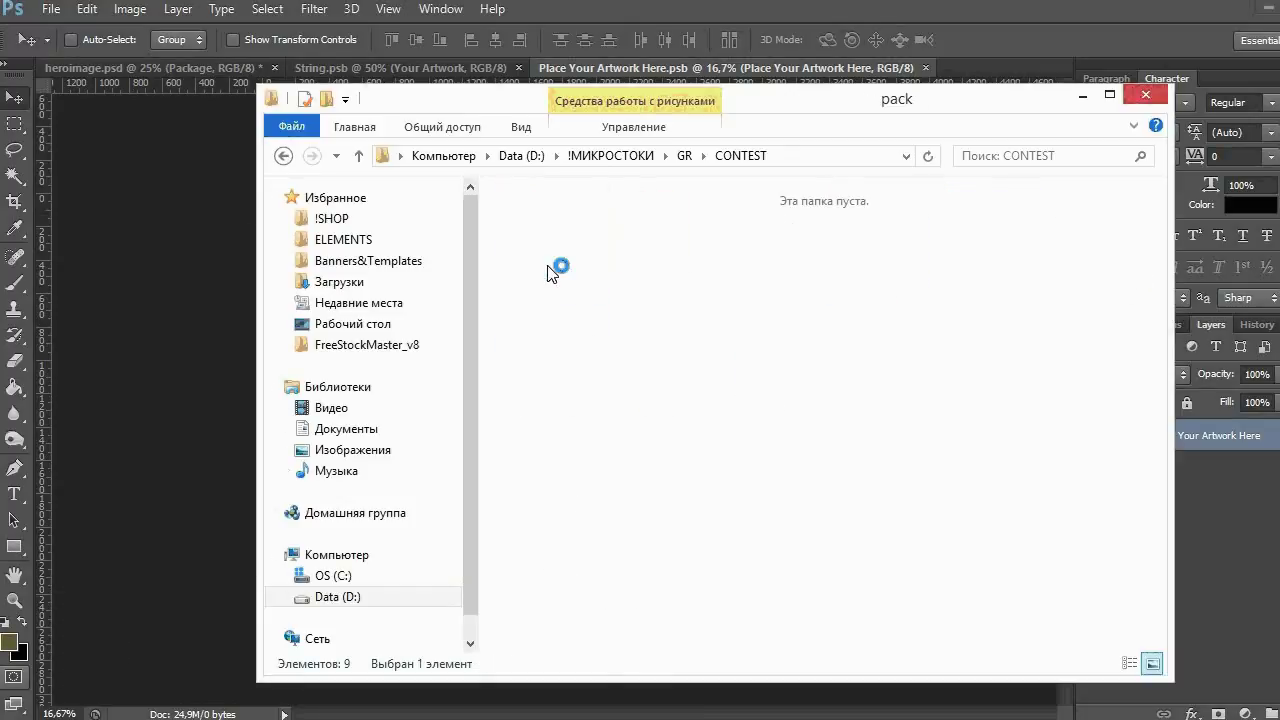
right_click(549, 246)
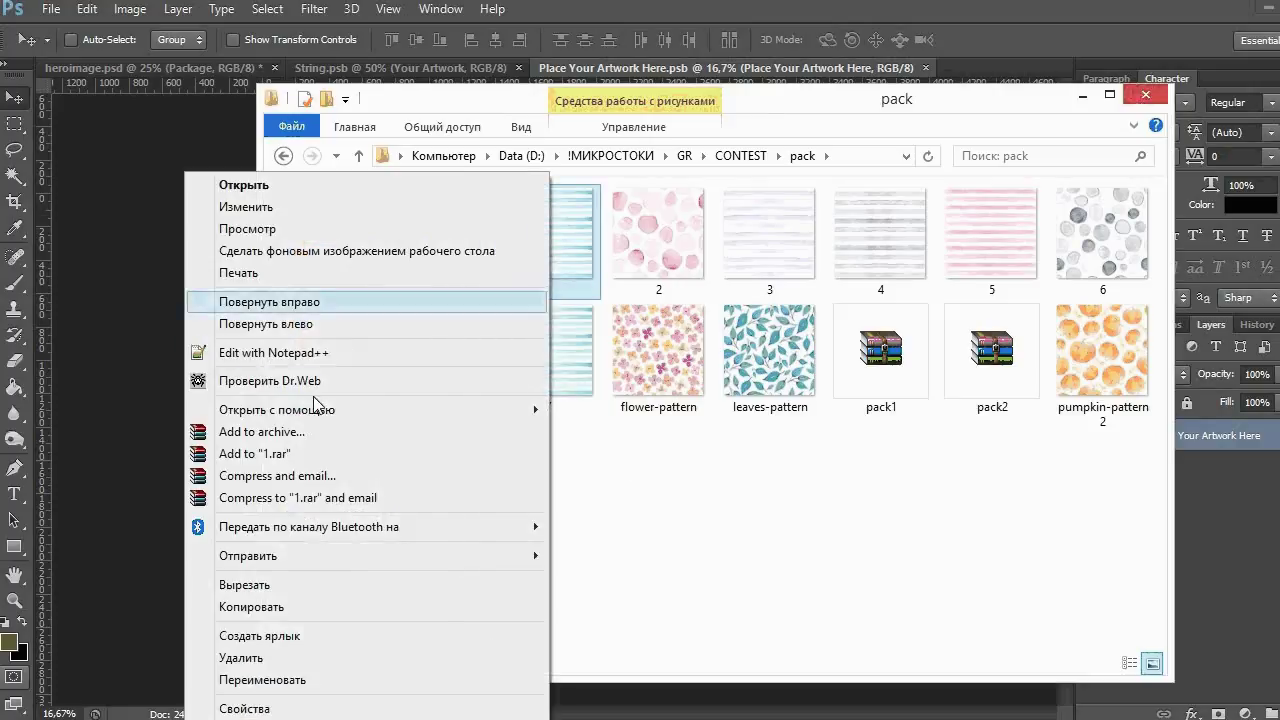
mouse_move(312, 418)
click(612, 432)
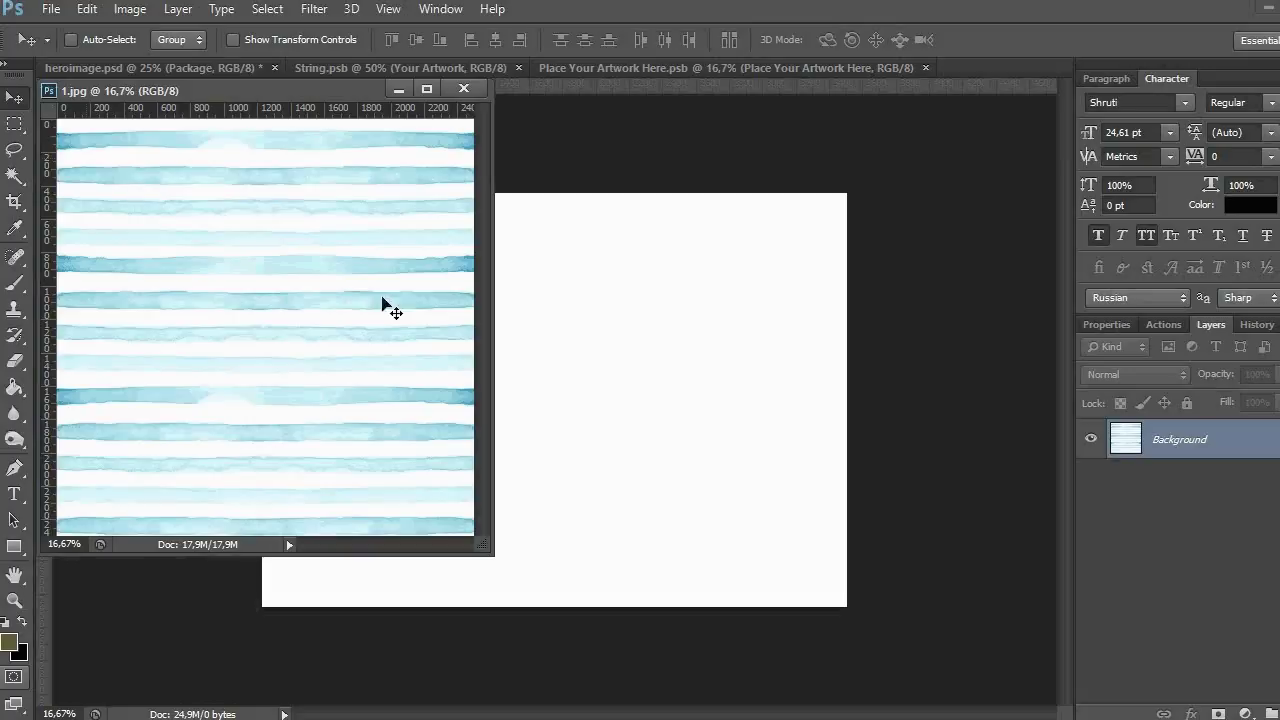
drag(757, 320, 757, 320)
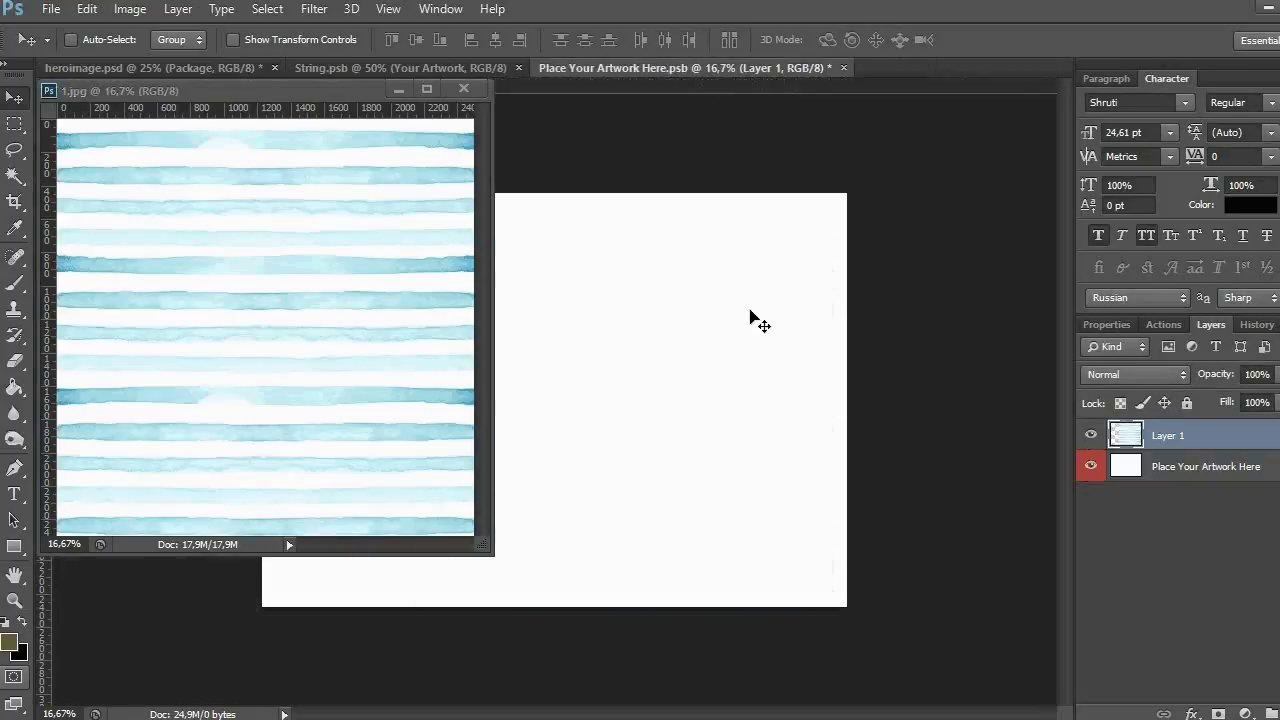
click(464, 87)
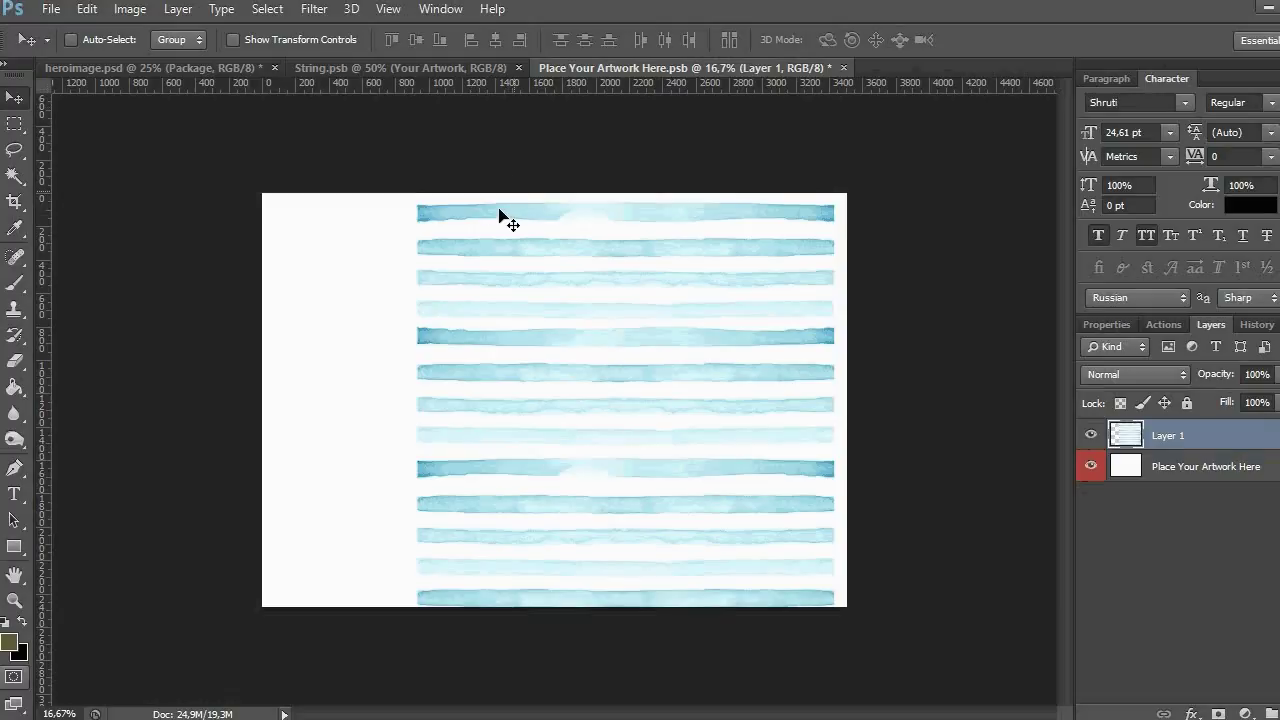
- Move the blue striped pattern flush with the left edge of the artwork canvas and nudge it slightly upward
drag(438, 204, 371, 219)
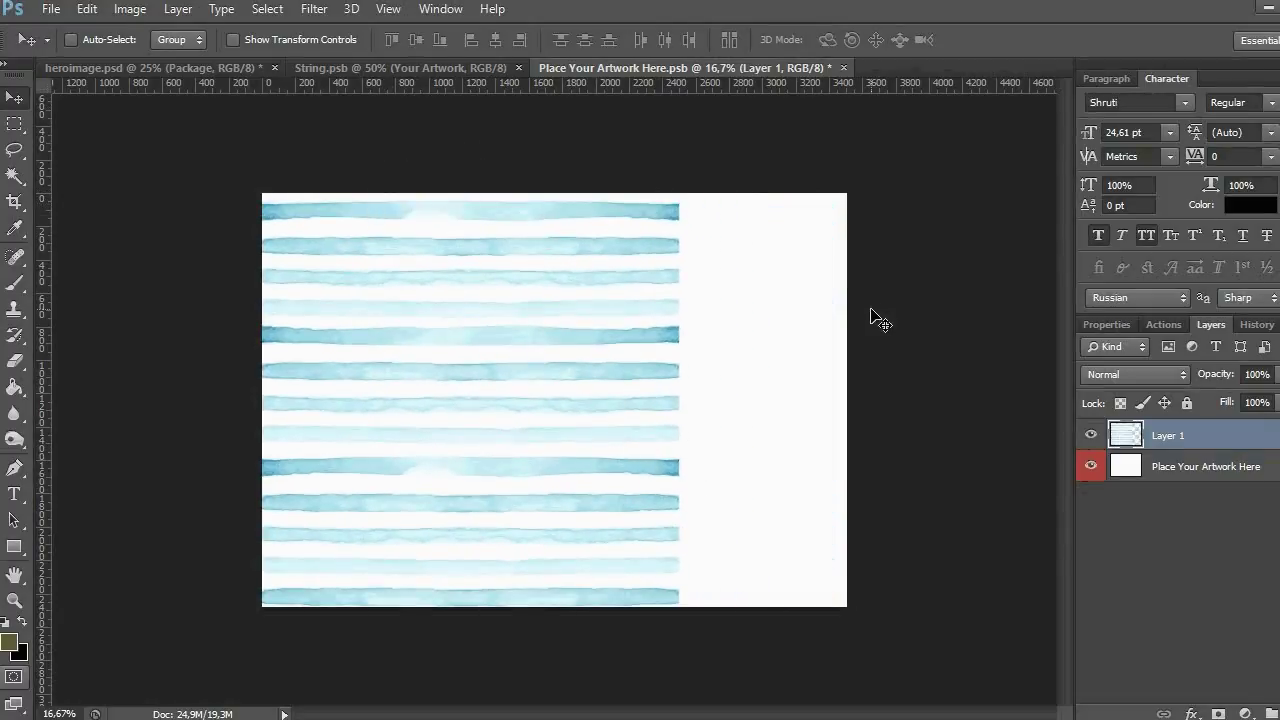
key(Up)
key(Up)
key(Up)
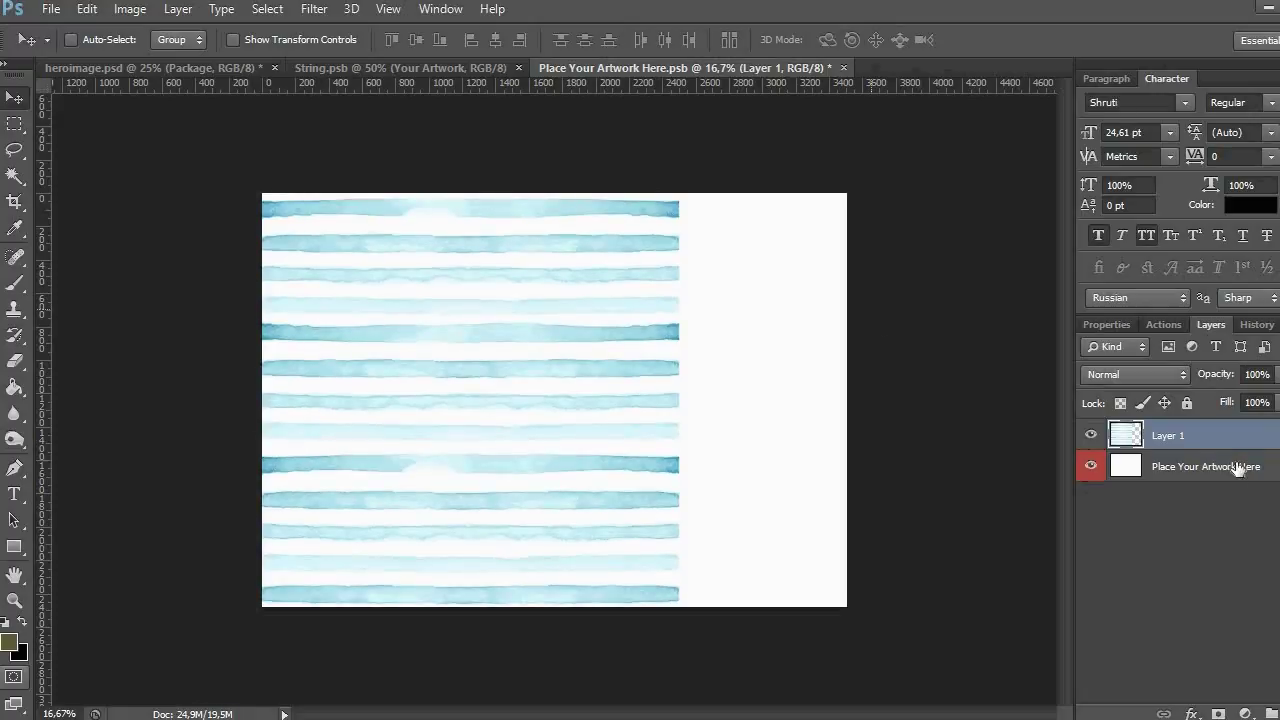
- Convert the striped pattern layer to a smart object and stretch it horizontally to cover the full canvas width
right_click(1199, 440)
click(803, 228)
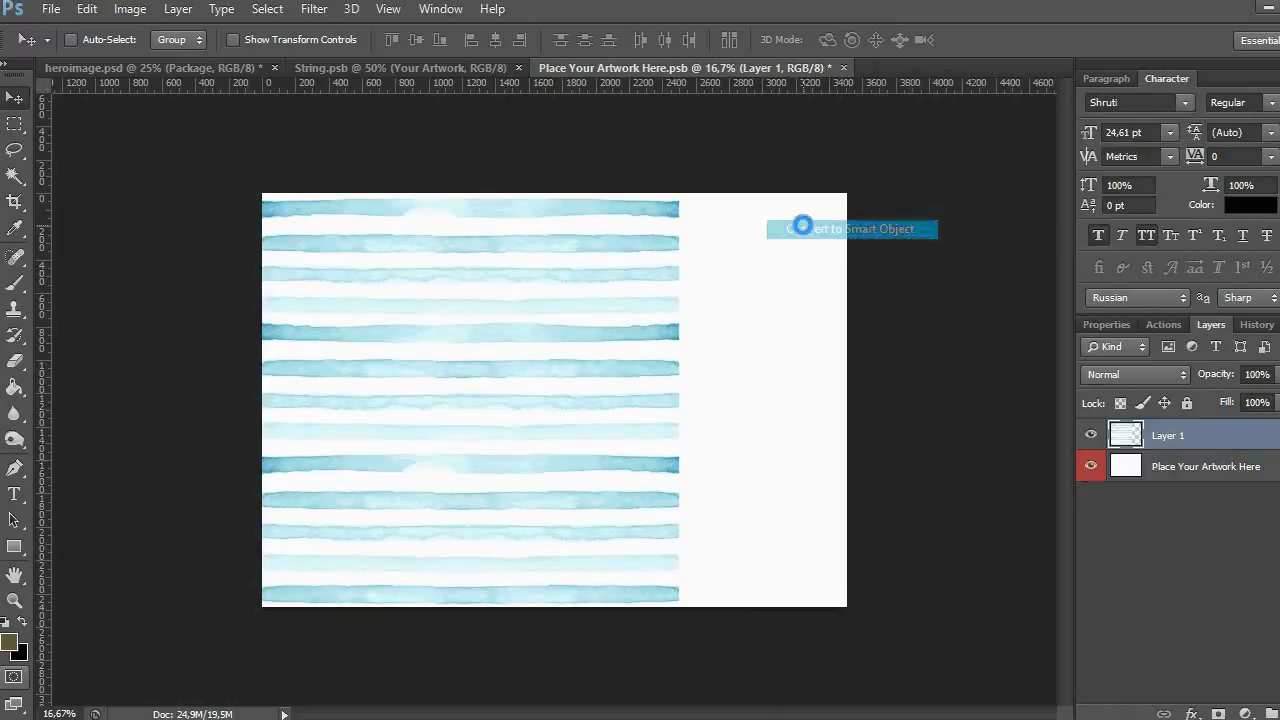
key(ctrl+t)
drag(679, 395, 880, 410)
key(Return)
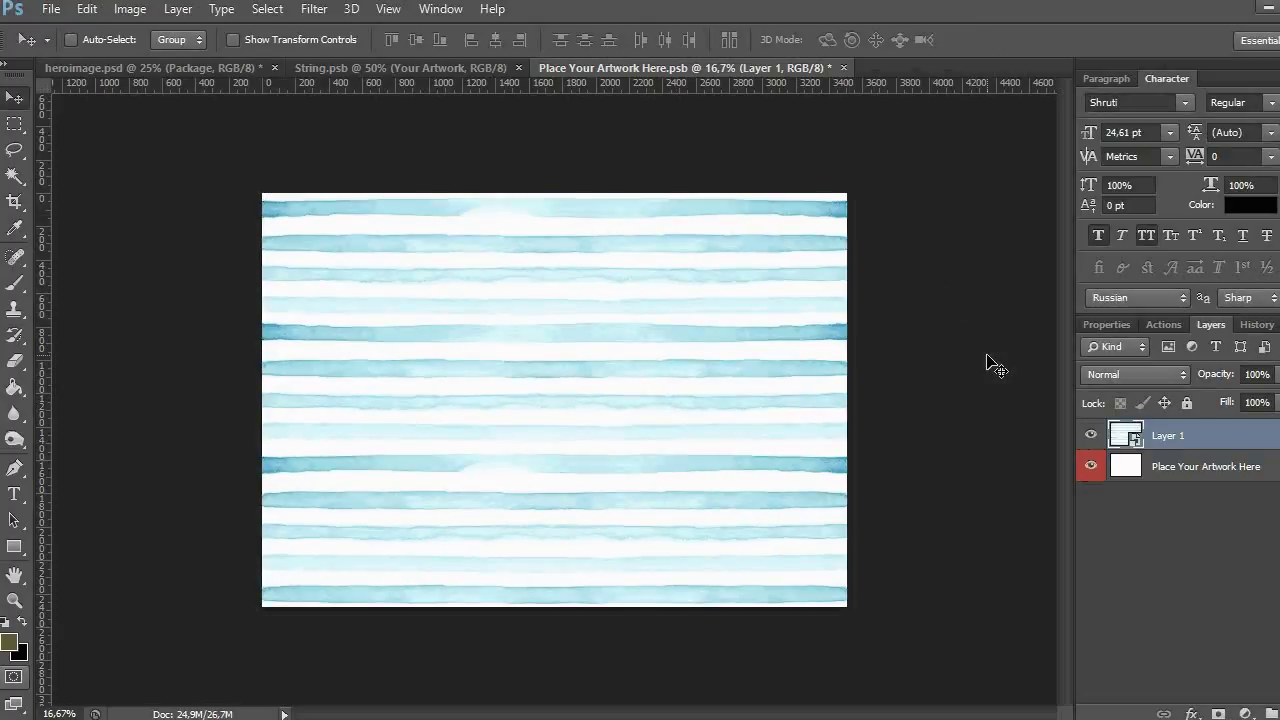
- Save and close Place Your Artwork Here.psb and String.psb to apply the stripes to the package in heroimage.psd
key(ctrl+s)
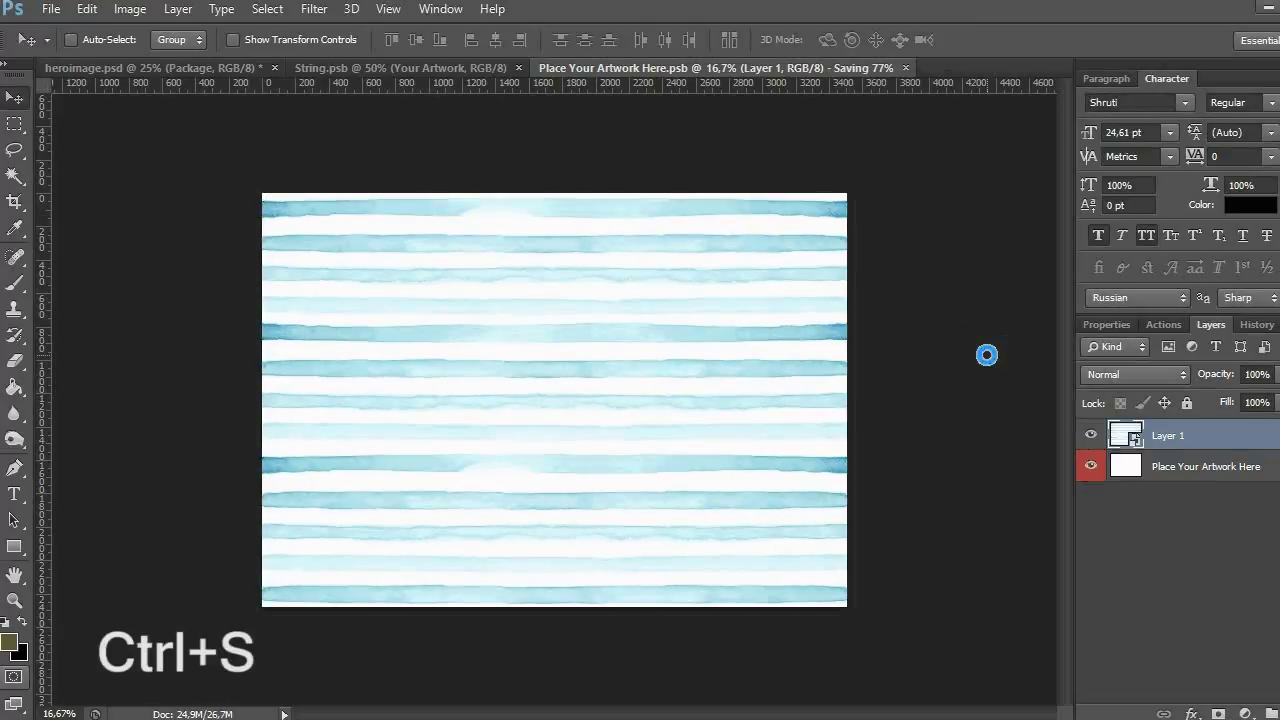
click(451, 65)
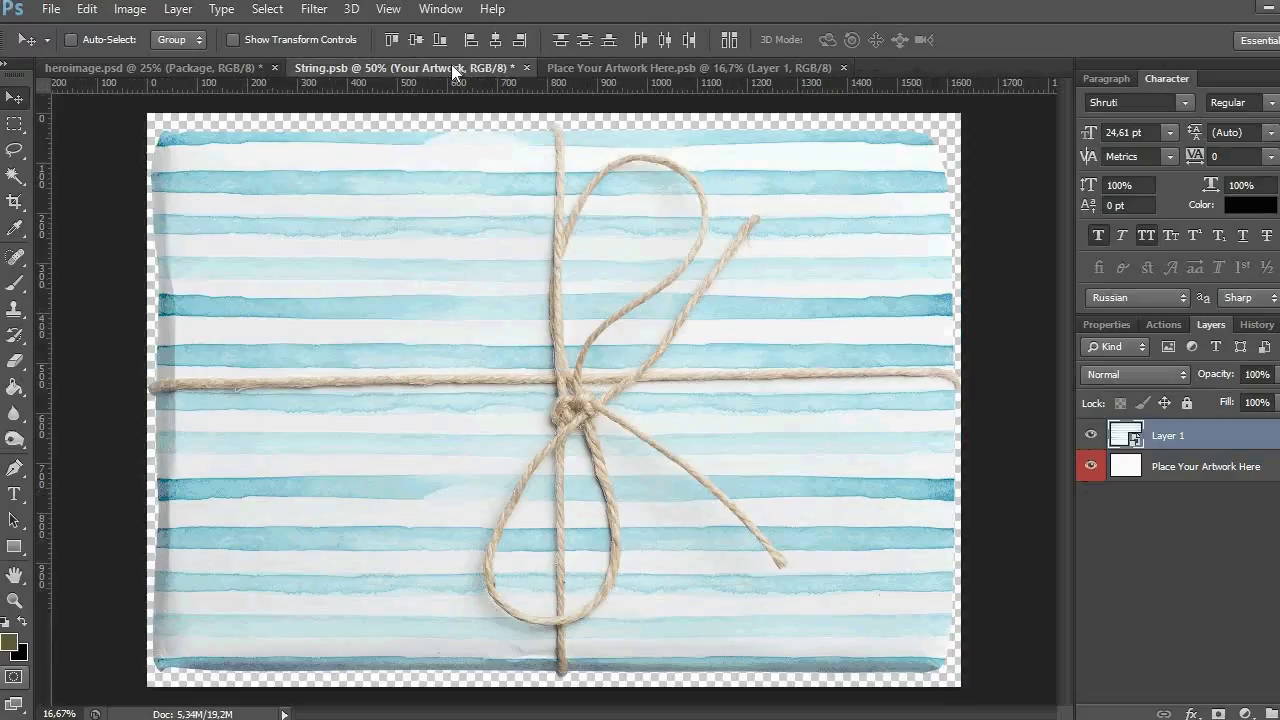
key(ctrl+minus)
key(ctrl+minus)
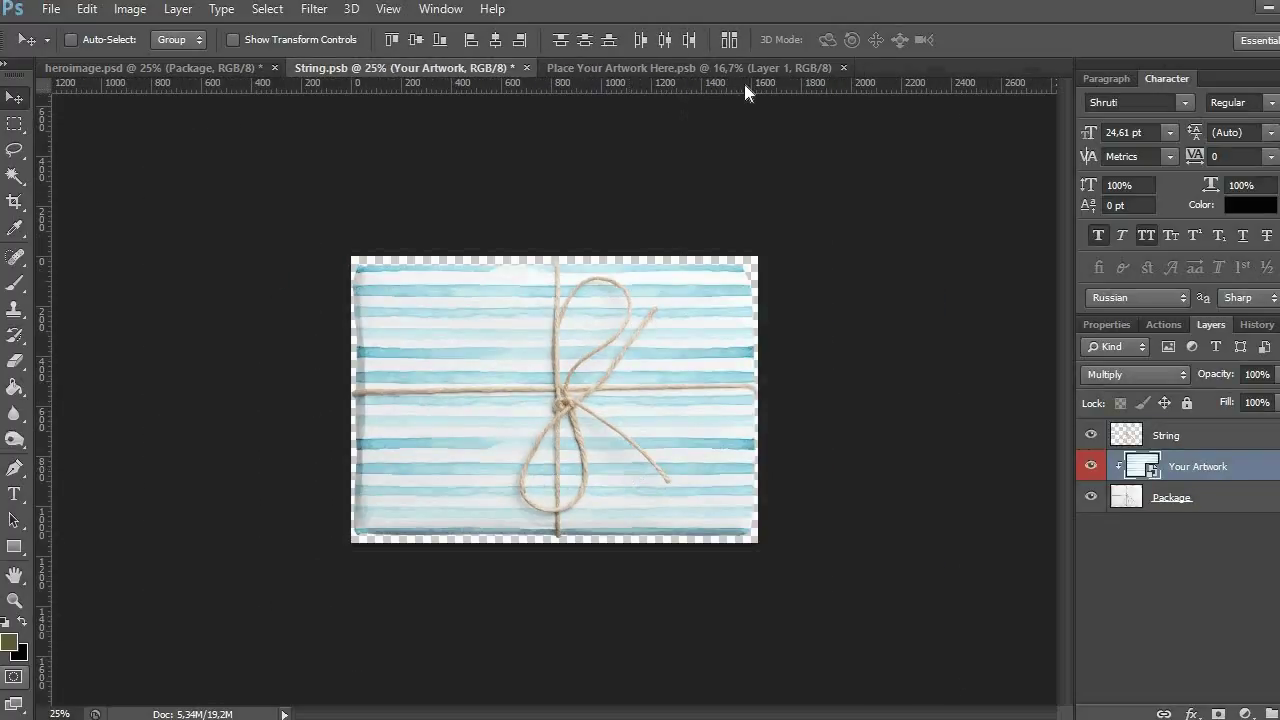
click(843, 68)
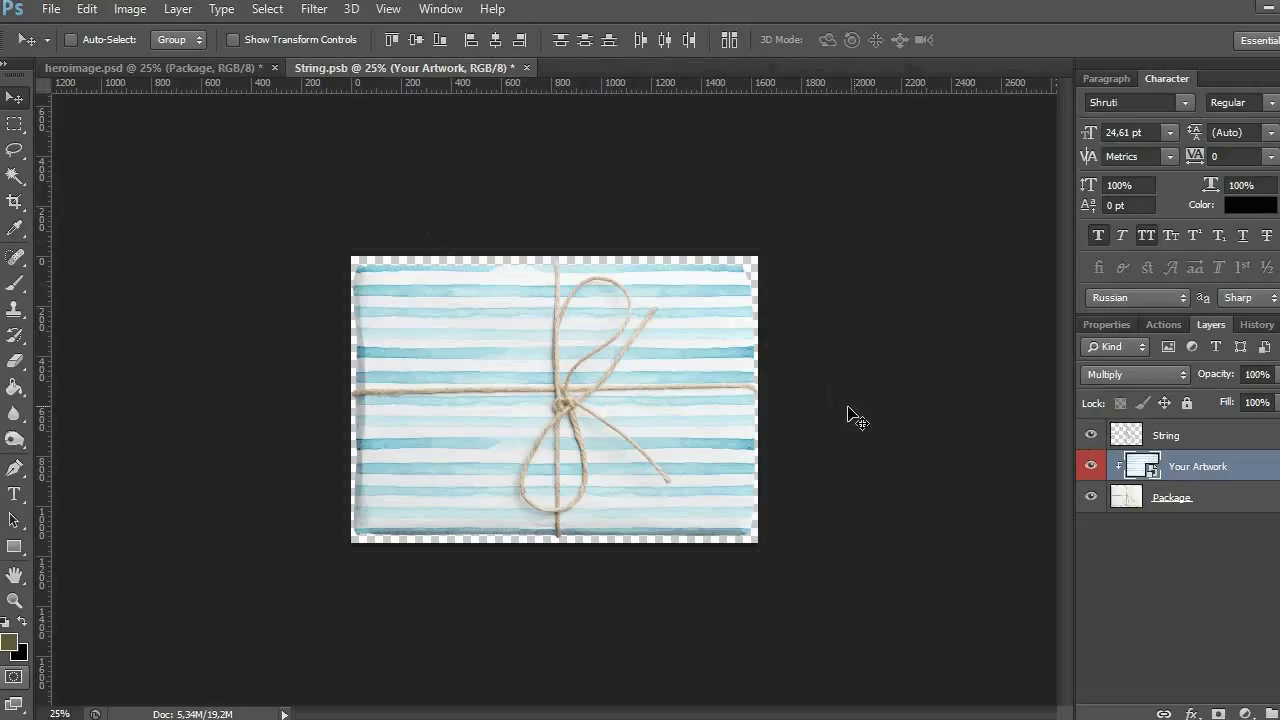
key(ctrl+s)
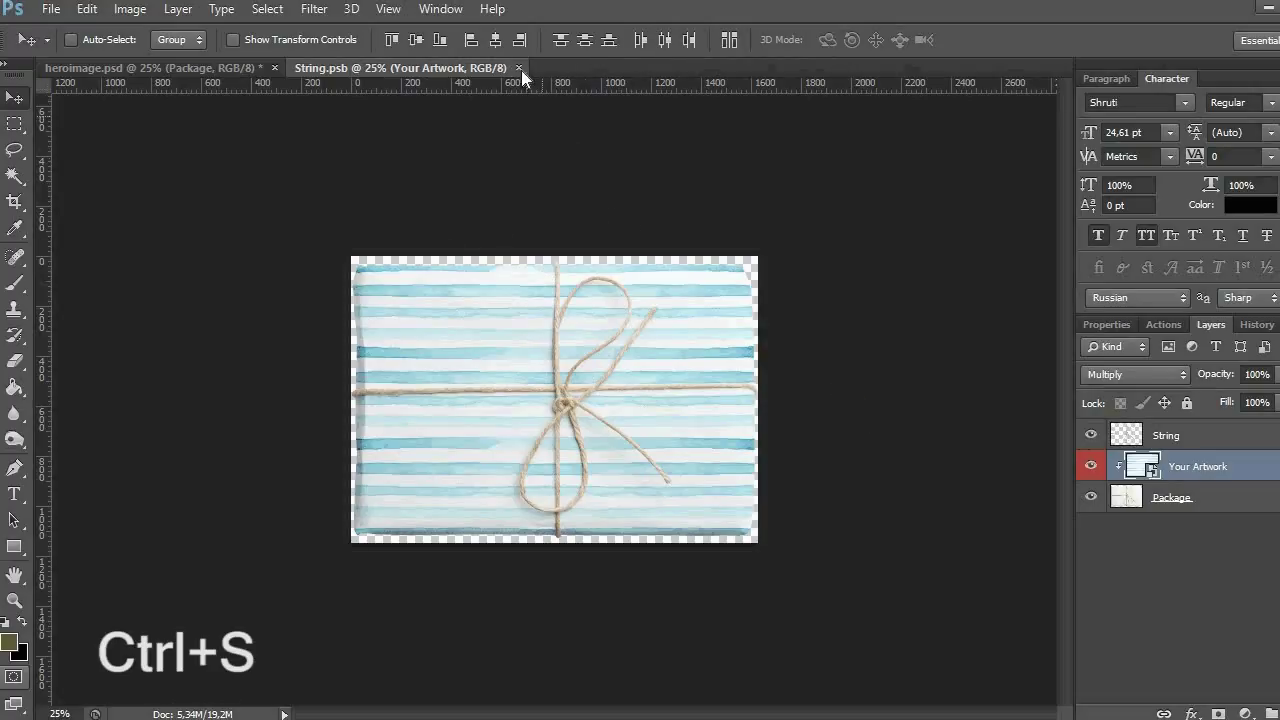
click(518, 68)
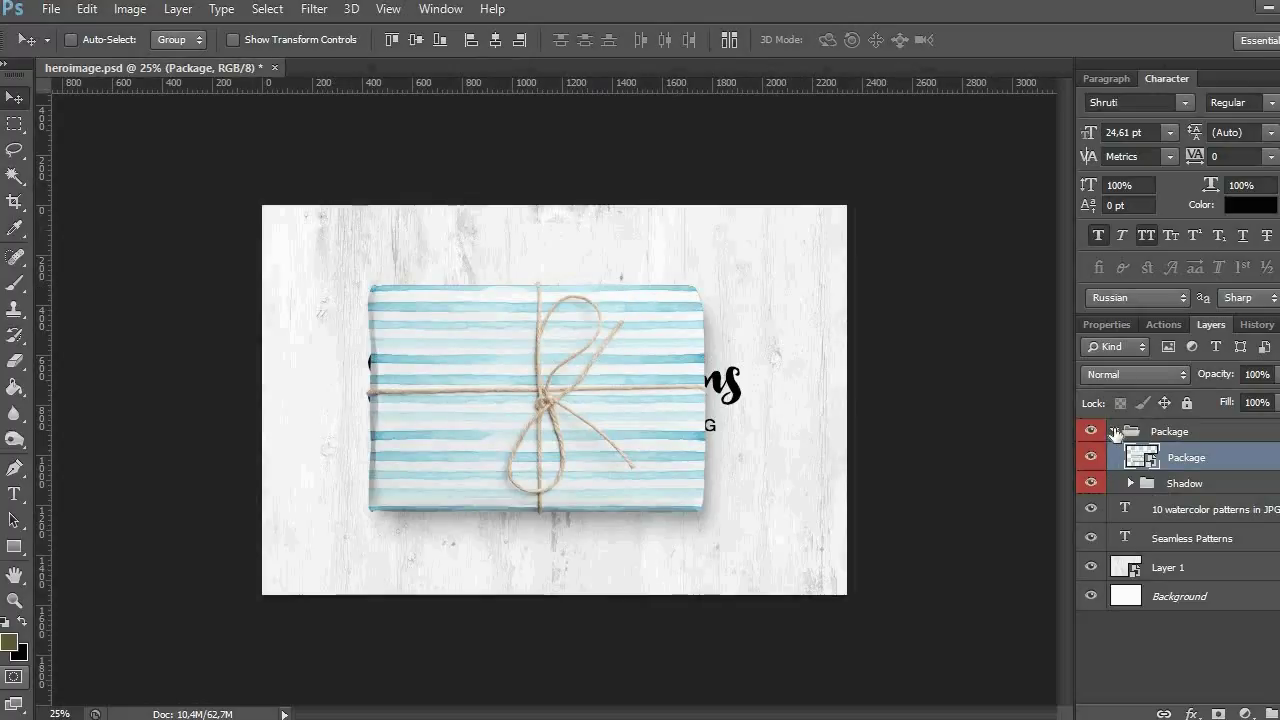
- Move the striped package group up and to the right, and delete its Shadow subgroup
click(1115, 431)
drag(644, 411, 680, 346)
click(1114, 432)
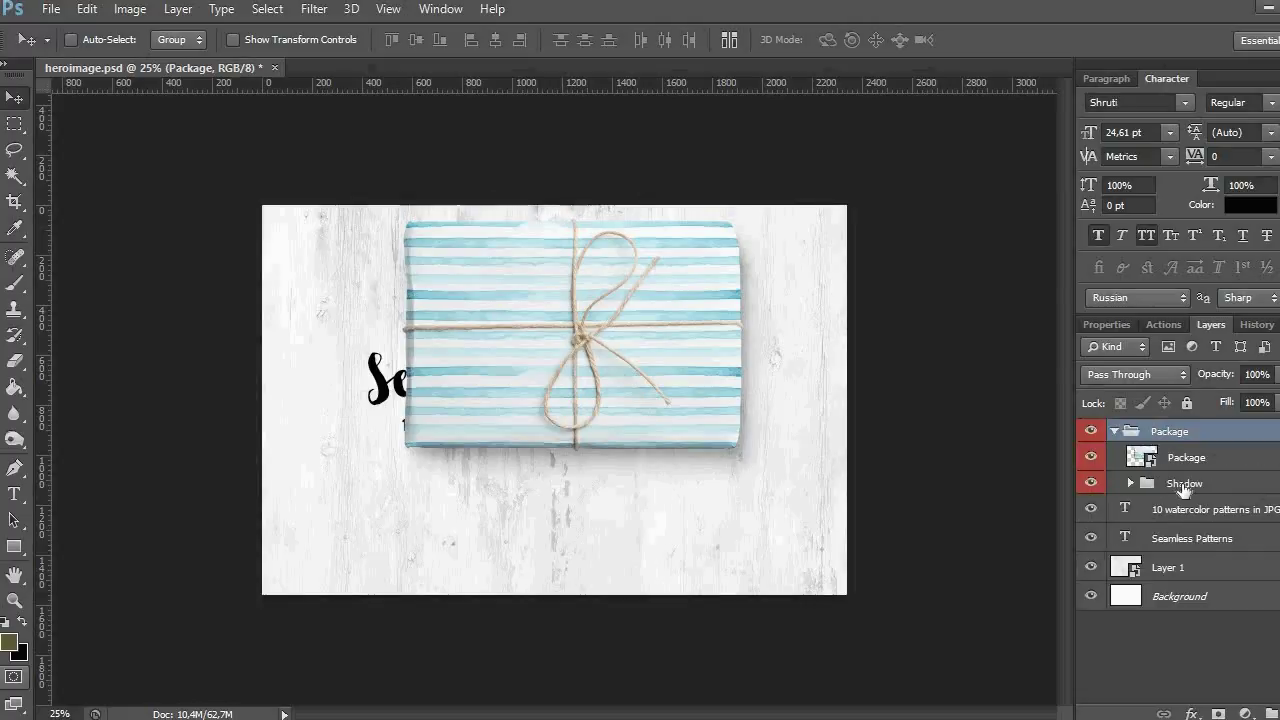
click(1183, 486)
key(Delete)
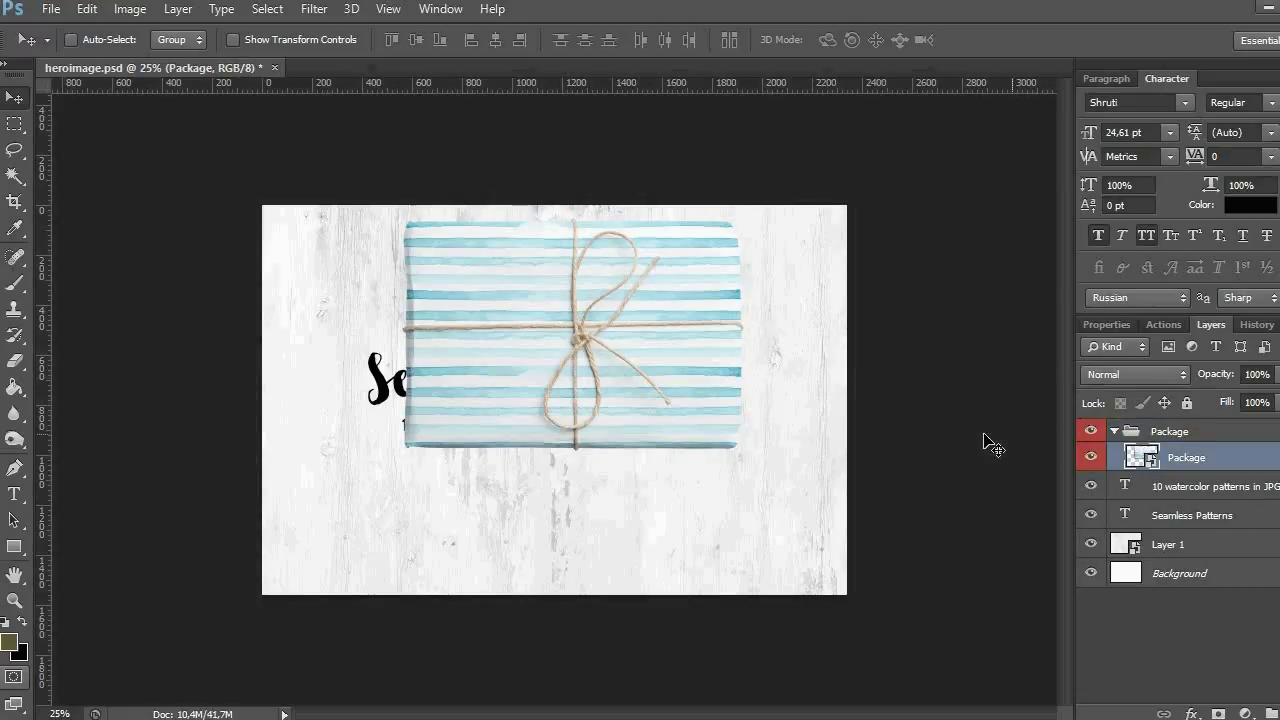
- Rotate the striped package about 26.8°, scale it to about 21.9%, and place it partly beyond the canvas's upper-right corner
key(ctrl+t)
drag(720, 233, 772, 314)
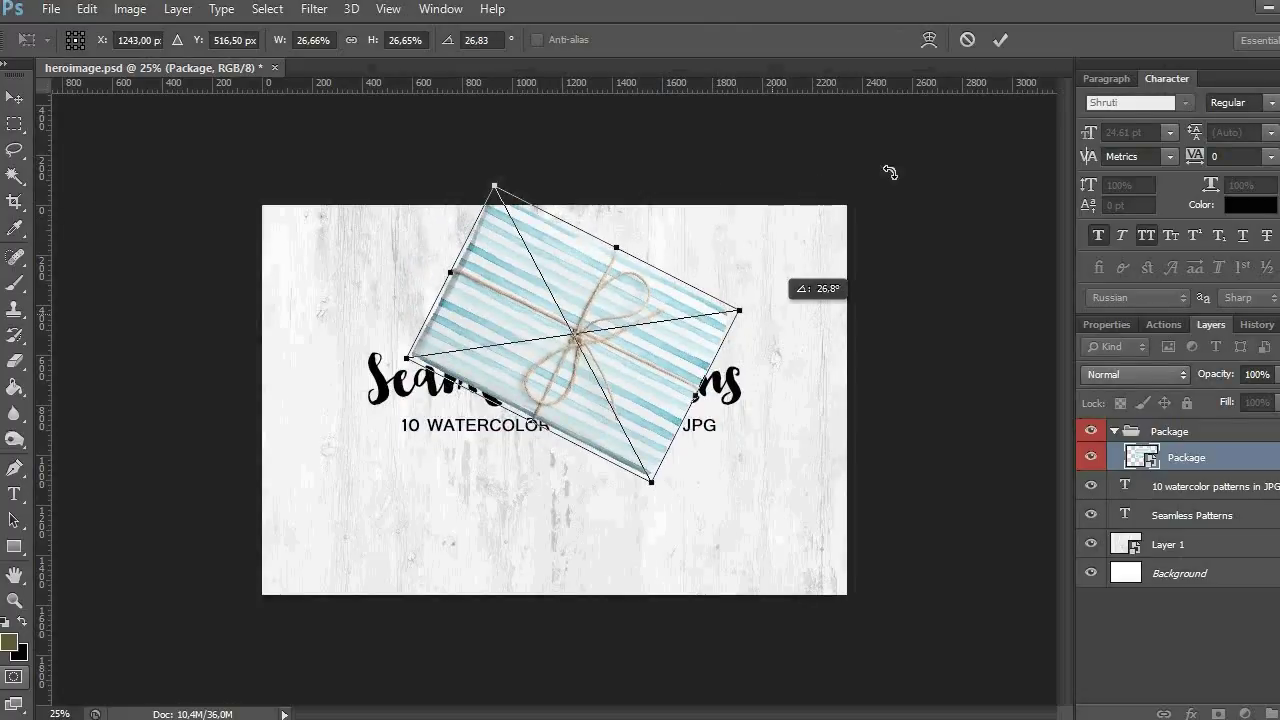
click(1001, 39)
drag(761, 272, 882, 232)
key(ctrl+t)
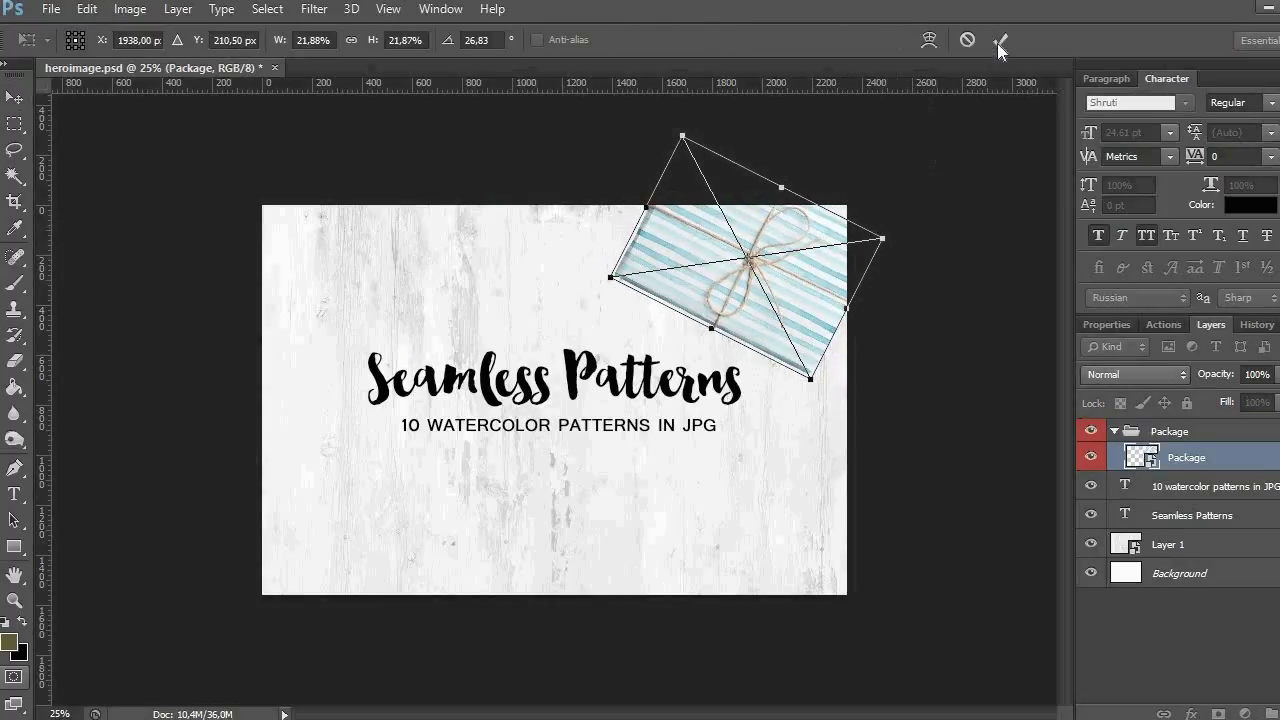
click(1000, 39)
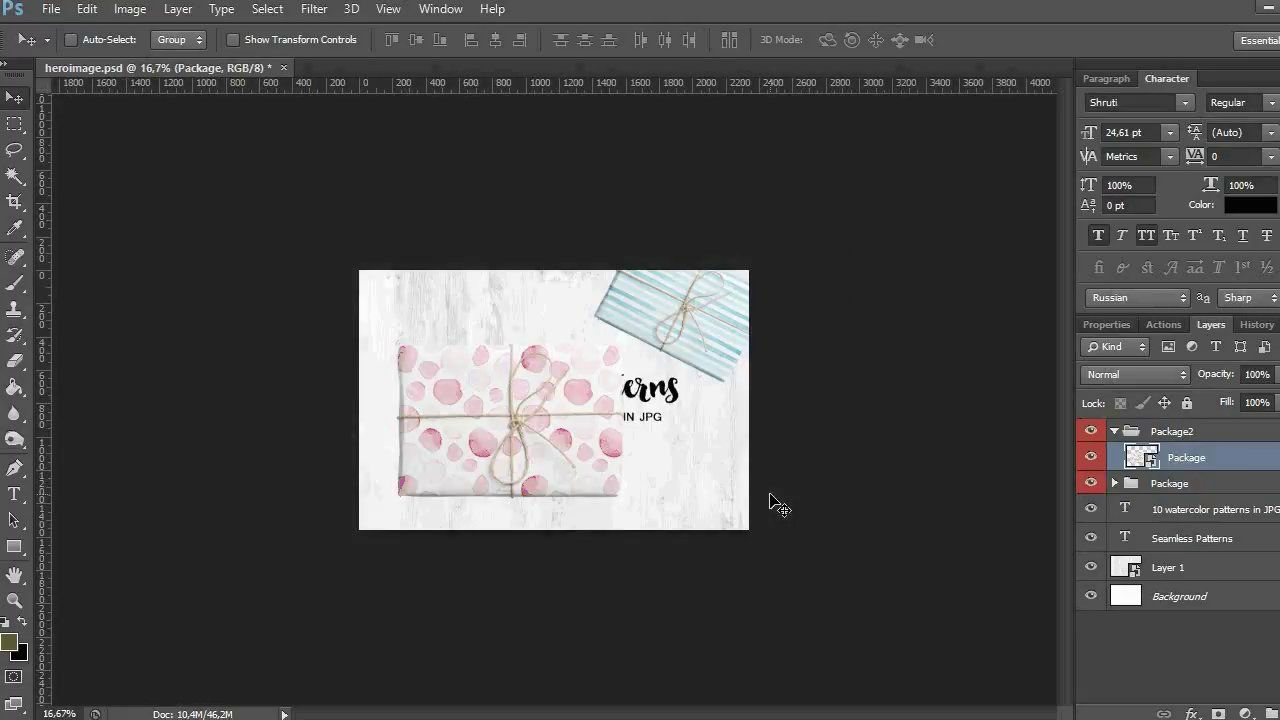
- Scale the pink-dotted package in the Package2 group down to about 20.6%
key(ctrl+t)
drag(622, 338, 580, 368)
click(1000, 39)
key(ctrl+plus)
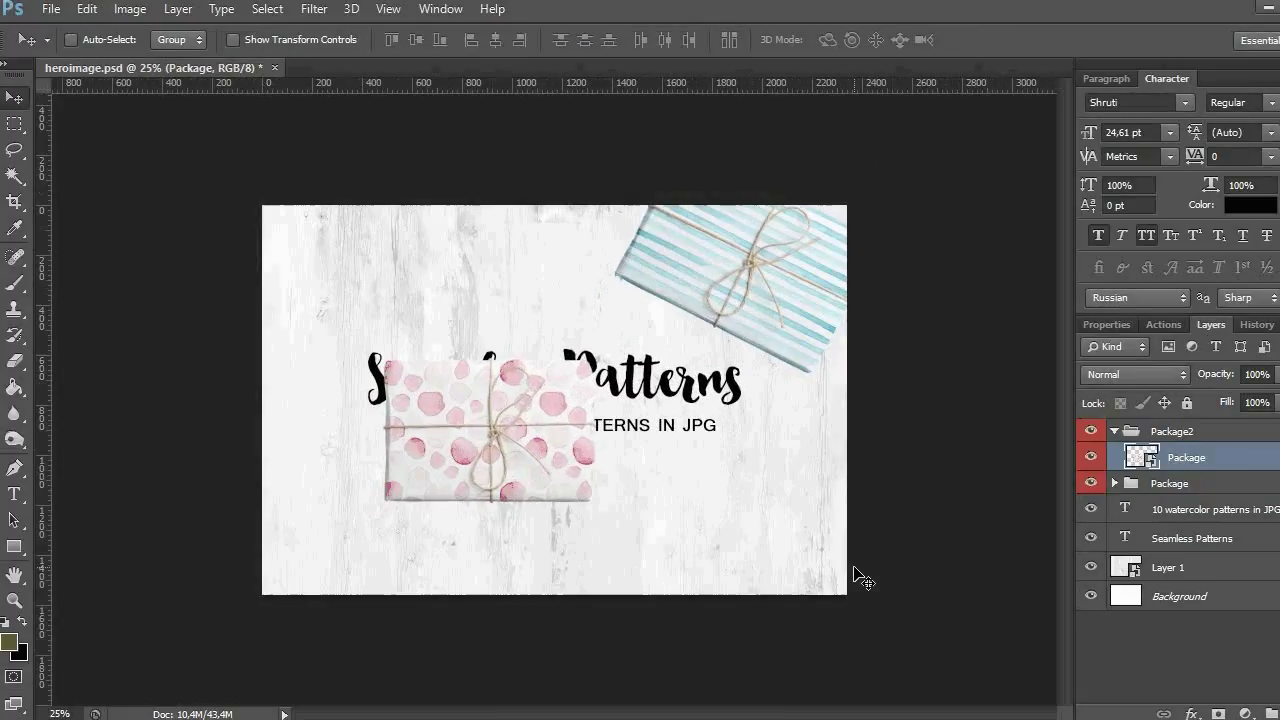
- Rotate the pink-dotted package to -67.5°, place it partly beyond the canvas's left edge, and shrink it slightly
key(ctrl+t)
drag(586, 320, 465, 300)
click(1000, 39)
drag(474, 379, 226, 352)
key(ctrl+t)
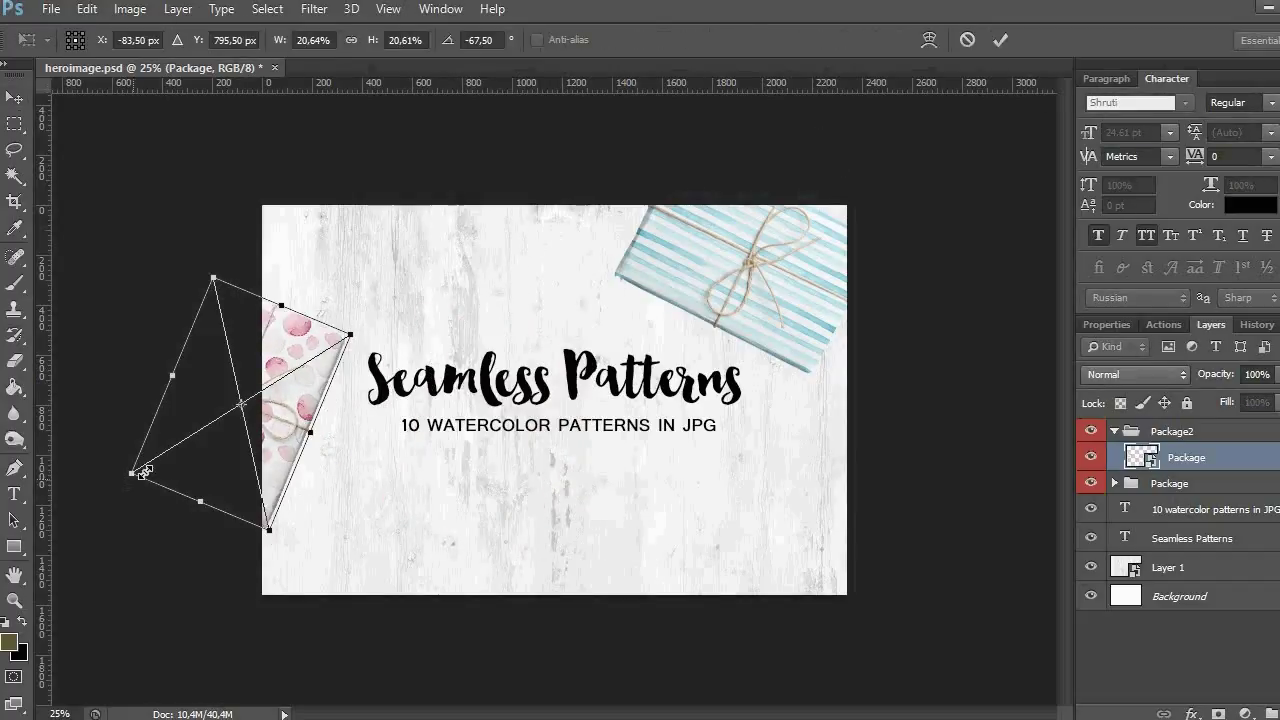
drag(143, 472, 165, 455)
click(1000, 39)
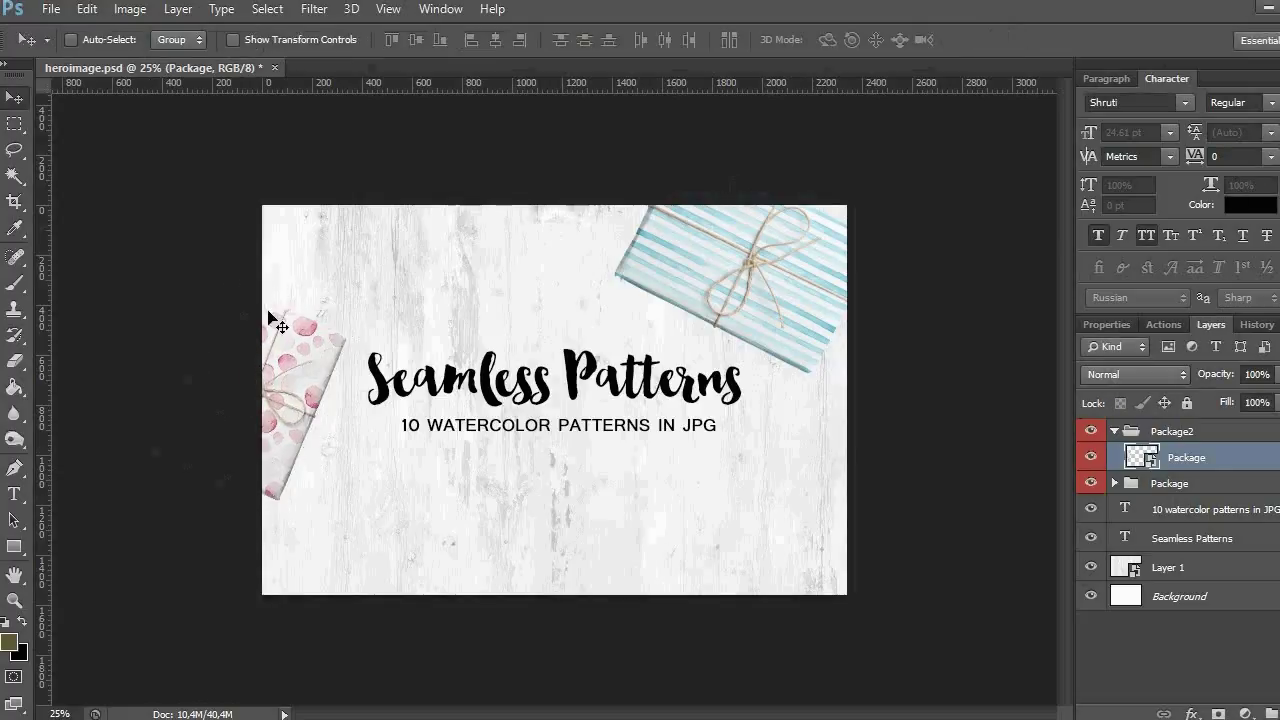
- Nudge the pink-dotted package slightly right and down at the canvas's left edge
drag(300, 350, 306, 355)
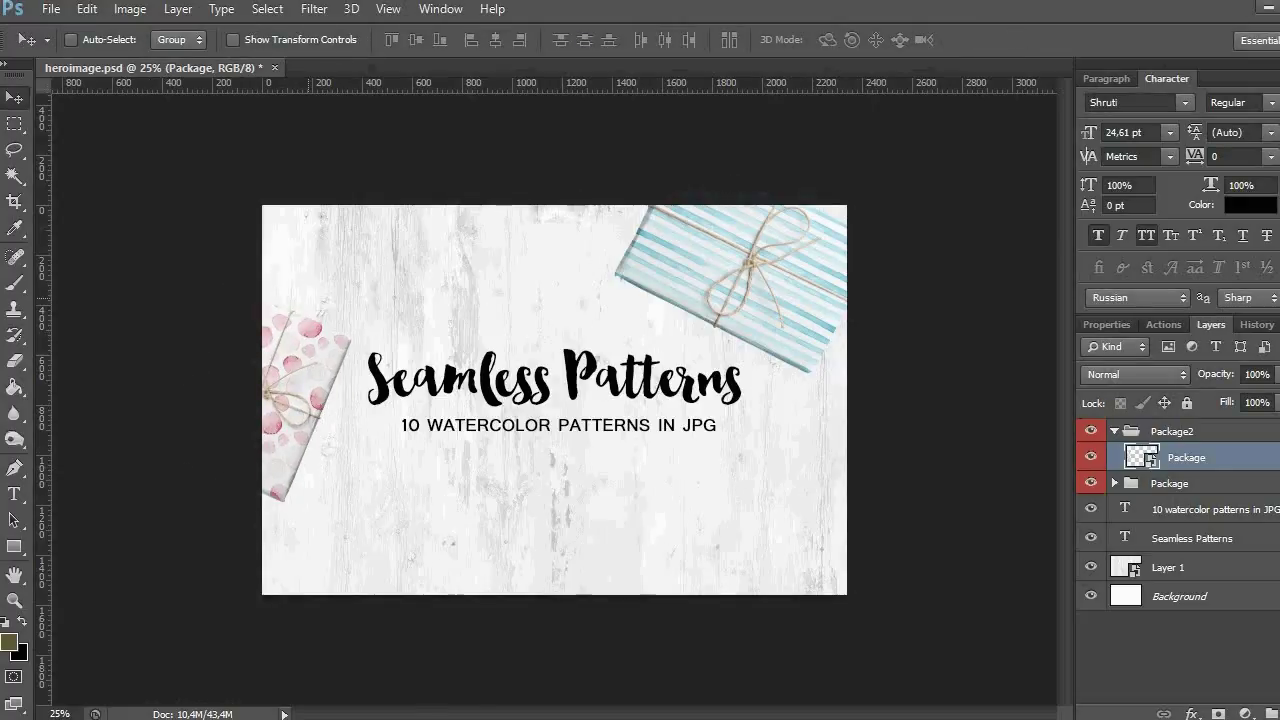
- Open 01-ceramic-and-glass-items.psd from the item-groups folder and dock its window as a tab beside heroimage.psd
click(49, 9)
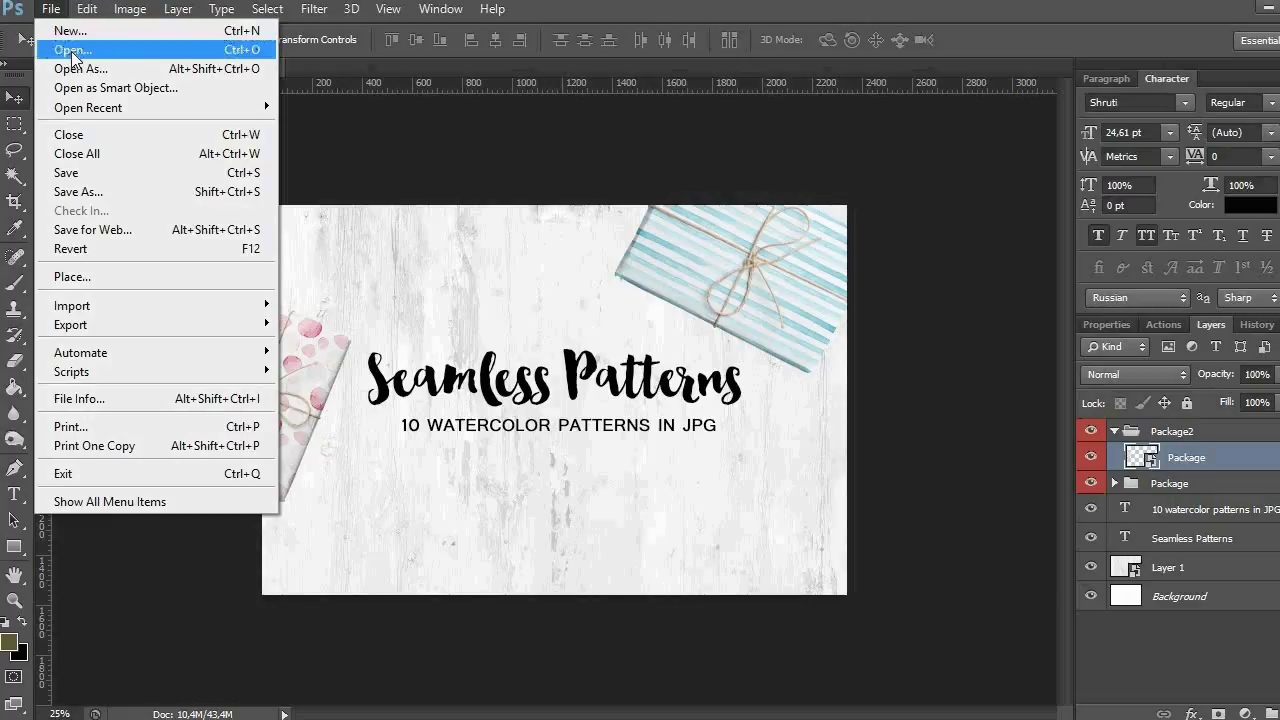
click(60, 52)
double_click(512, 119)
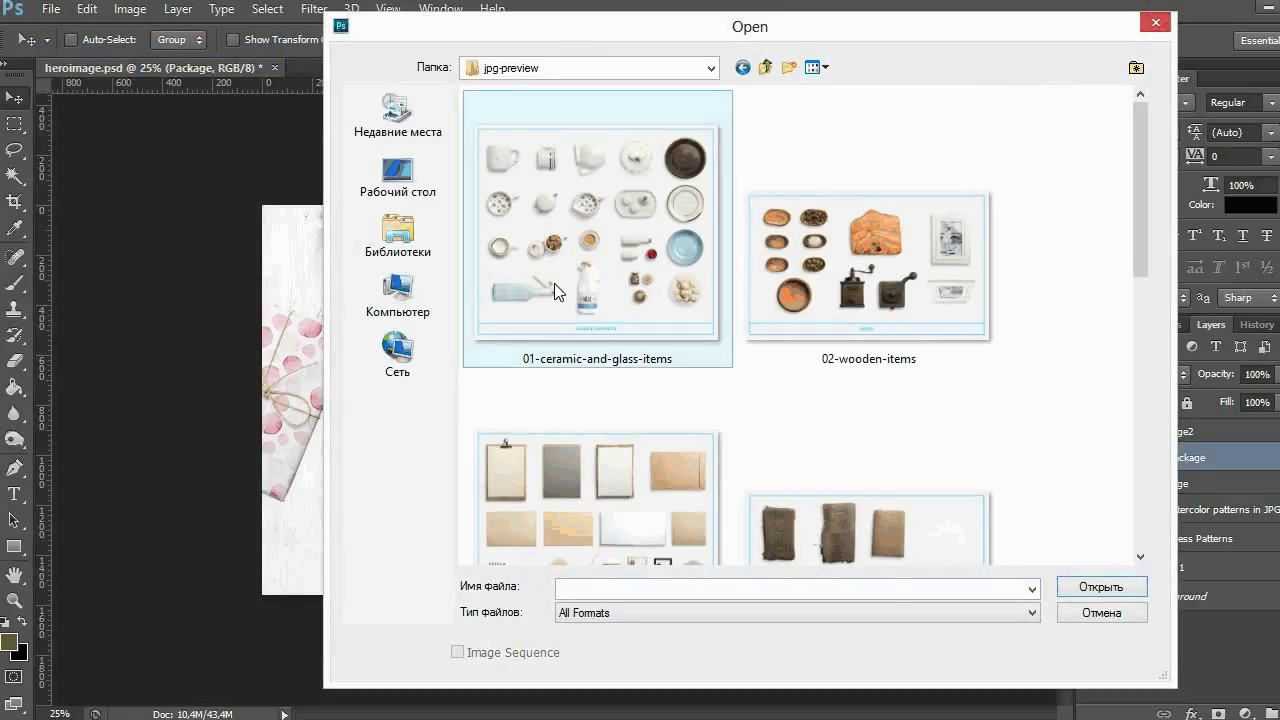
click(766, 70)
click(785, 134)
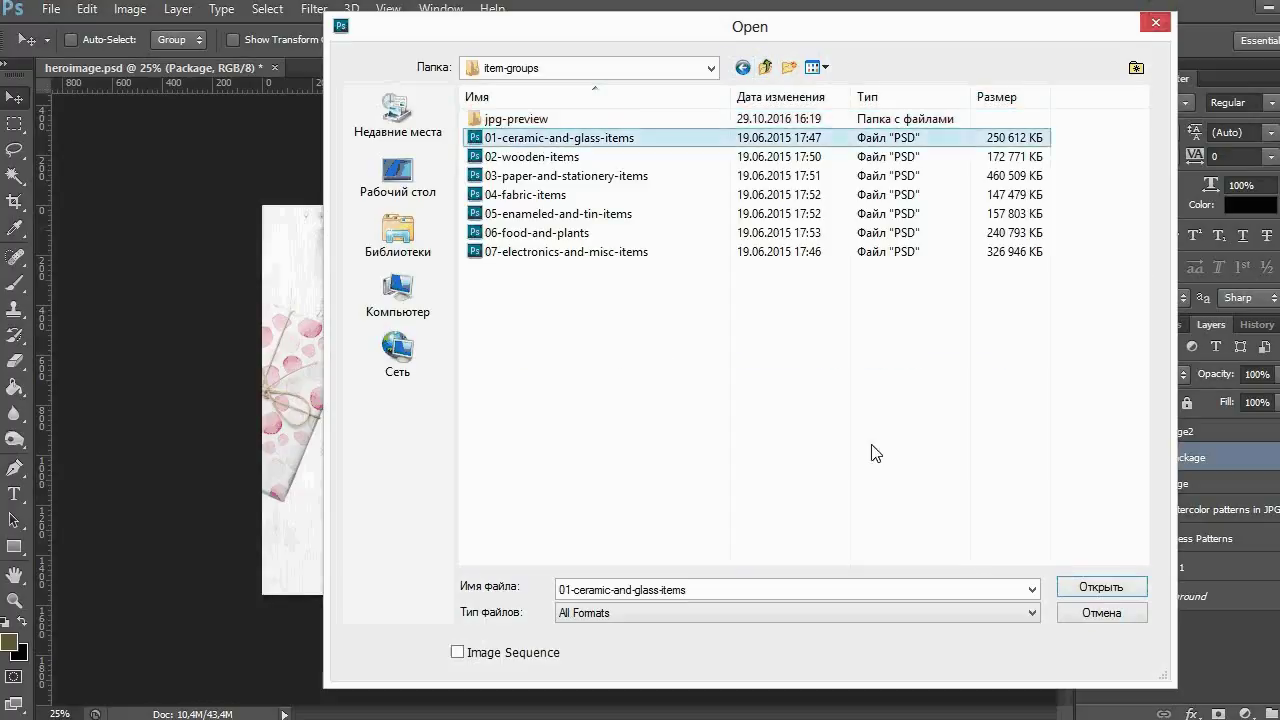
click(1108, 588)
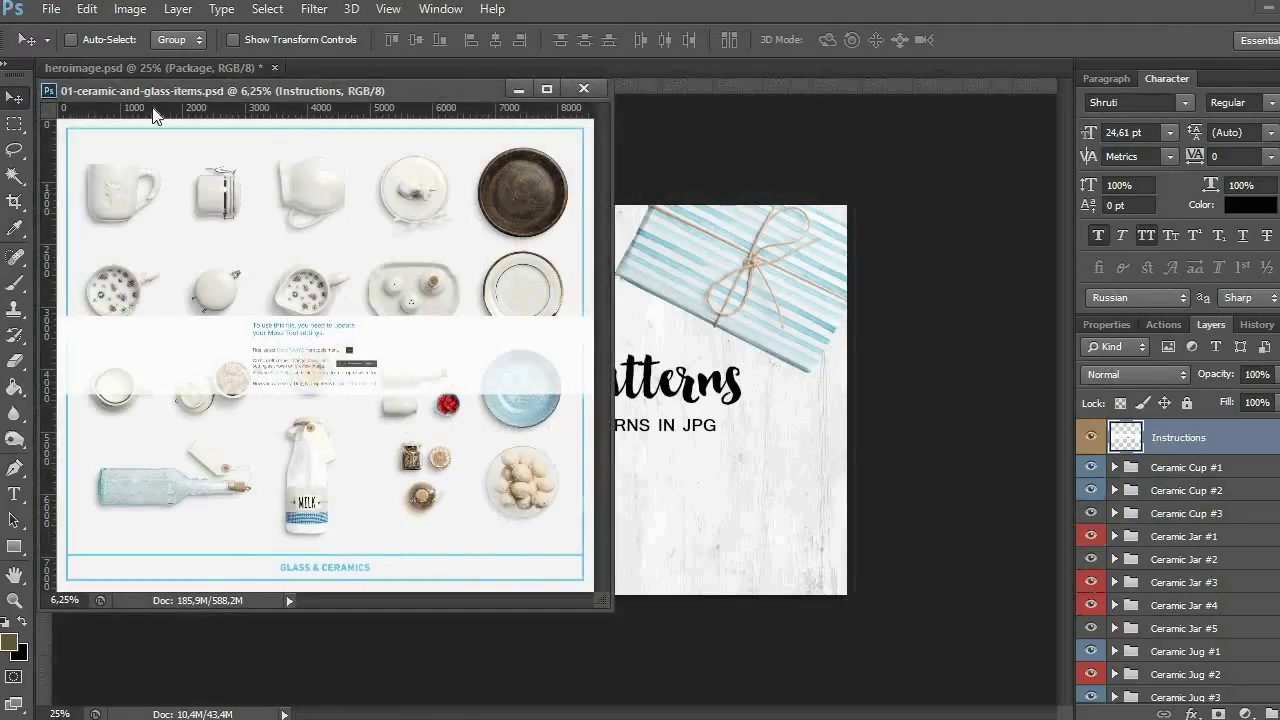
drag(72, 89, 330, 72)
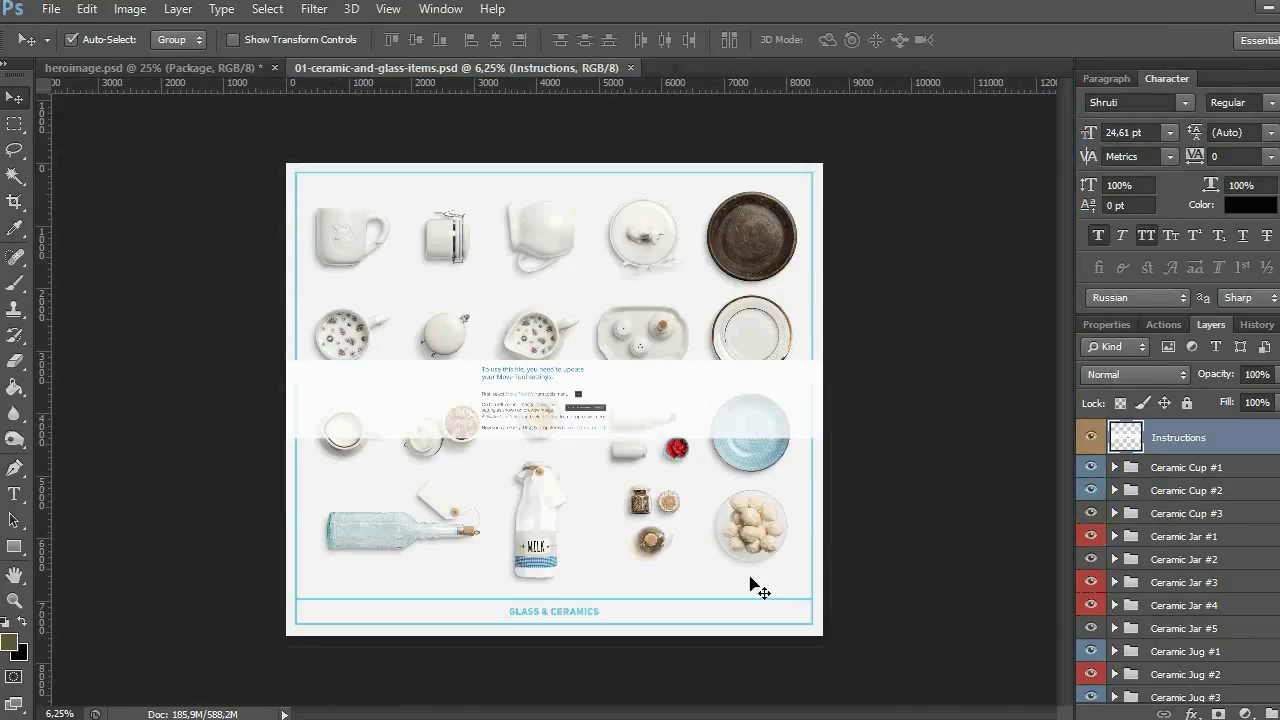
- Duplicate the Glass Bowl group into heroimage.psd
click(762, 530)
right_click(1164, 698)
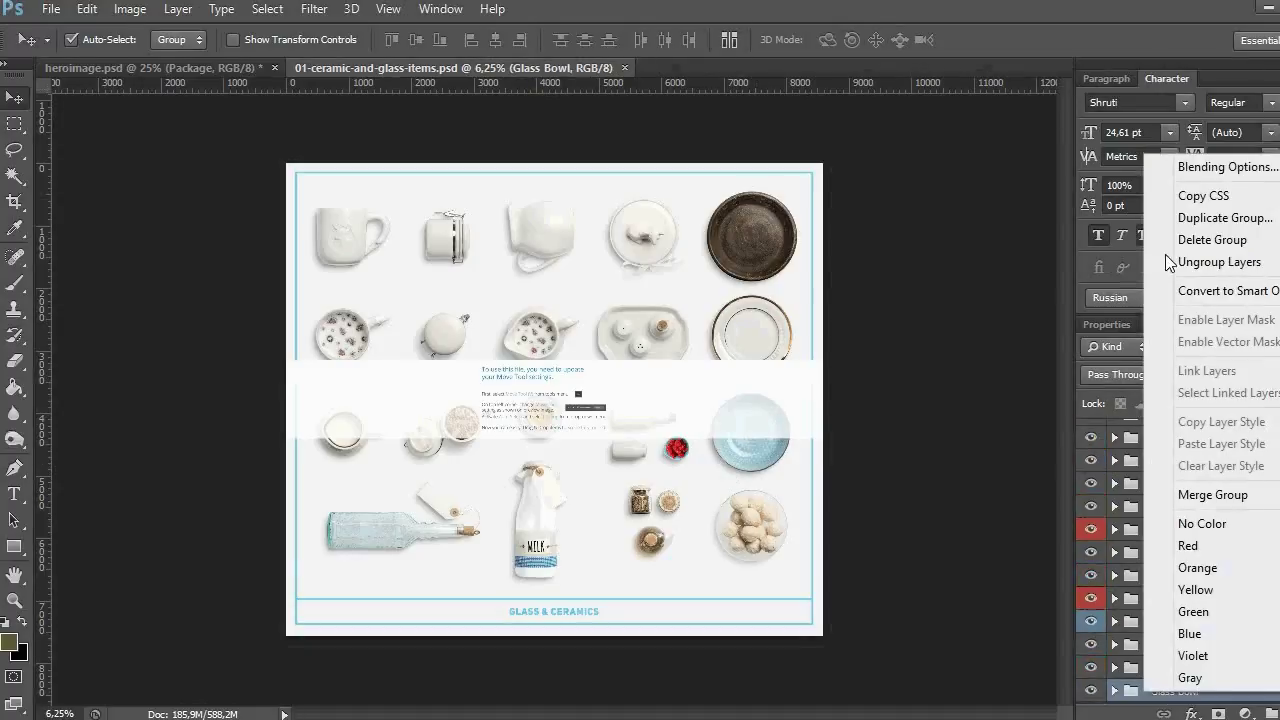
click(1182, 218)
click(657, 292)
click(571, 309)
click(837, 214)
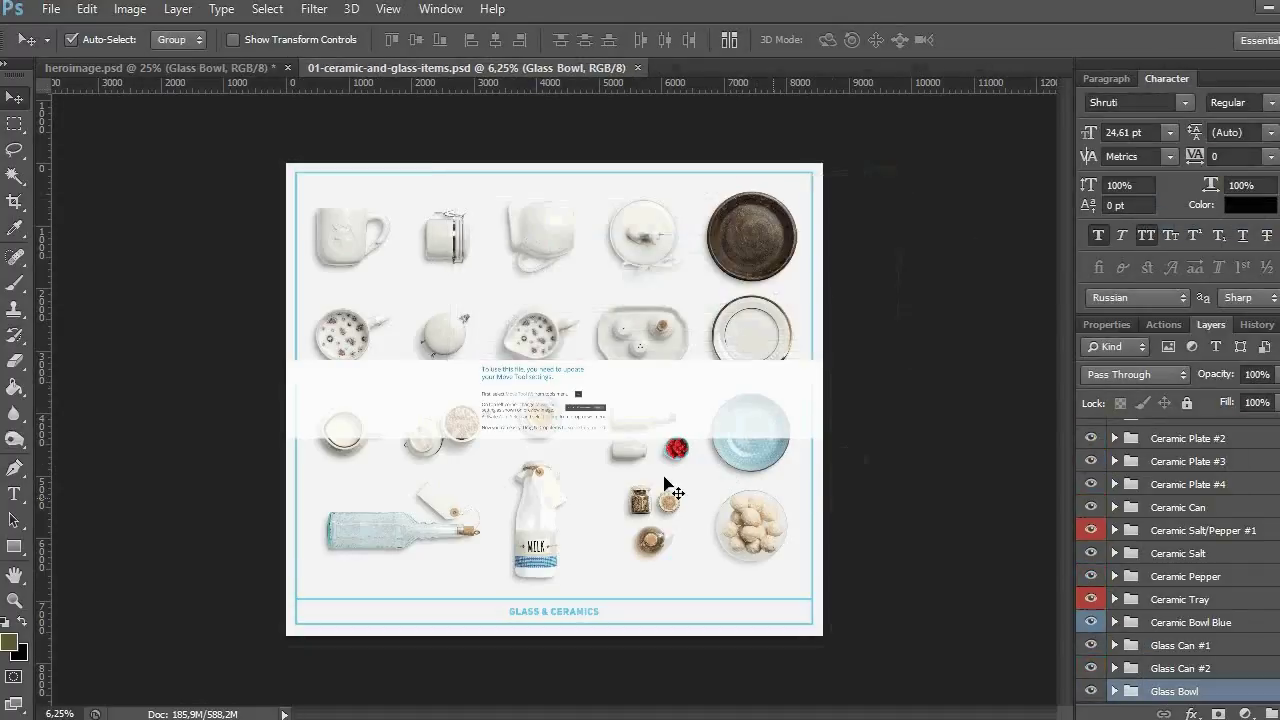
- Duplicate the Ceramic Bowl Blue group into heroimage.psd
click(676, 452)
right_click(676, 452)
click(1184, 622)
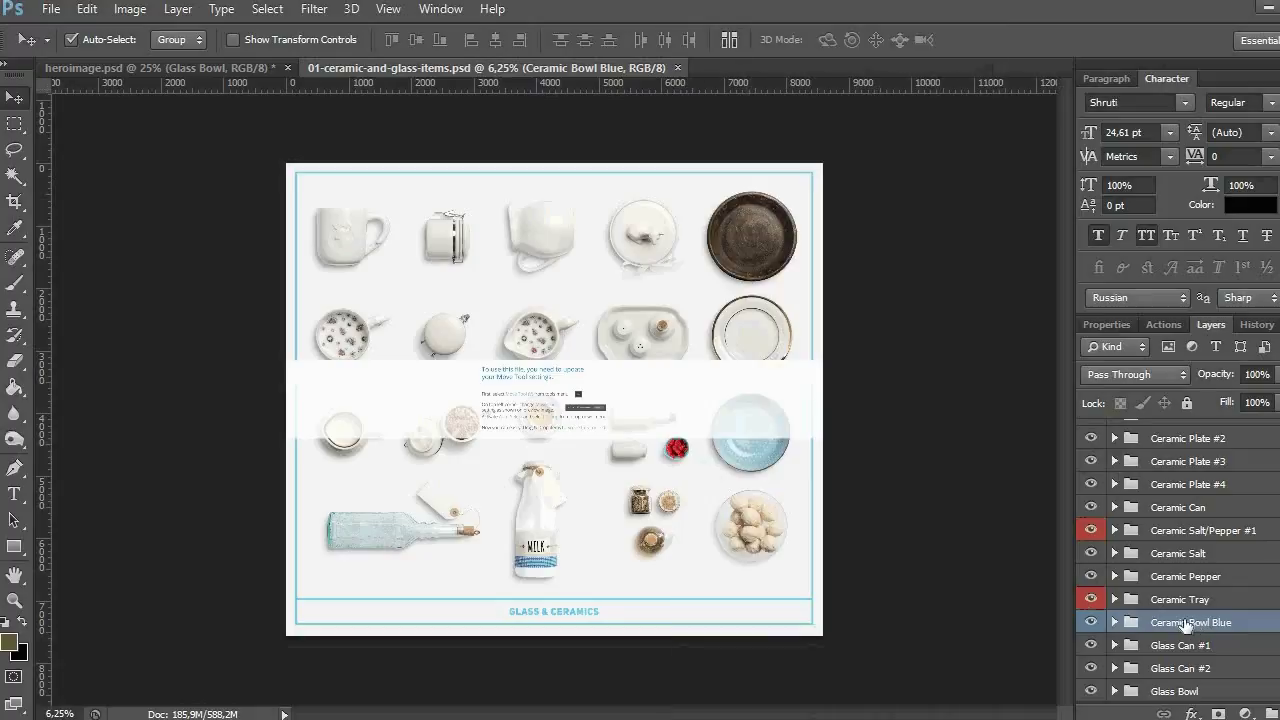
right_click(1186, 624)
click(1200, 89)
click(779, 294)
click(600, 320)
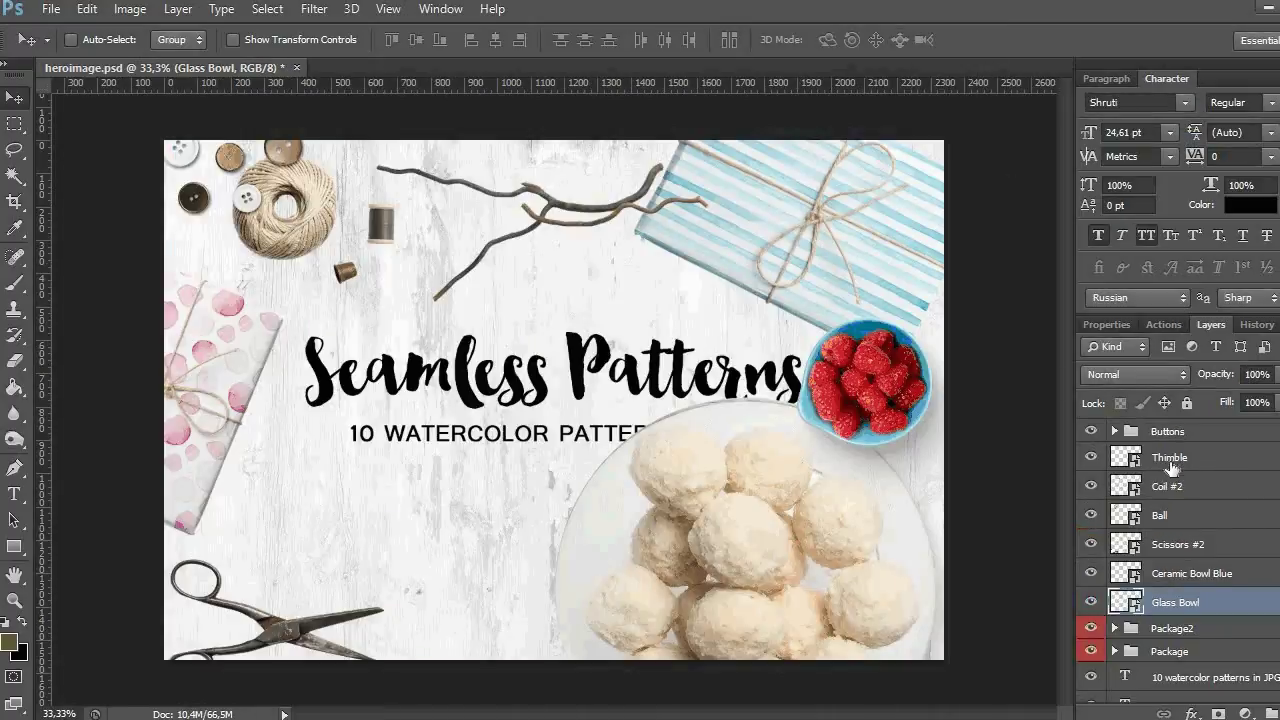
- Scale the Glass Bowl layer to about 73% and place it partly beyond the canvas's lower-right corner
scroll(1172, 468, up, 1)
scroll(1172, 468, down, 1)
click(1172, 462)
click(1180, 602)
key(ctrl+t)
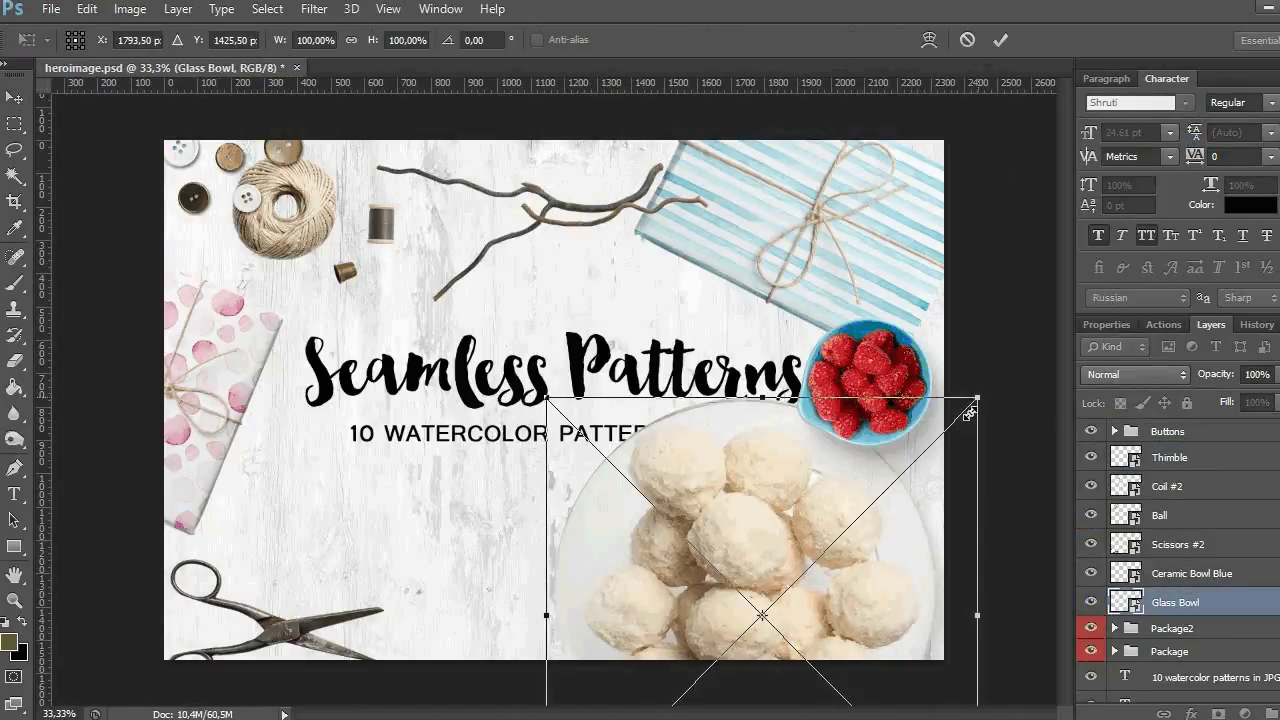
drag(977, 398, 920, 457)
key(Return)
drag(800, 560, 895, 562)
- Scale down the blue raspberry bowl and move it to the canvas's right edge above the glass bowl
click(1172, 576)
key(ctrl+t)
drag(977, 309, 953, 336)
key(Return)
drag(883, 372, 914, 378)
- Rotate the scissors so the blades point left and place them partly beyond the canvas's lower-left corner
click(1170, 545)
key(ctrl+t)
drag(400, 572, 220, 643)
key(Return)
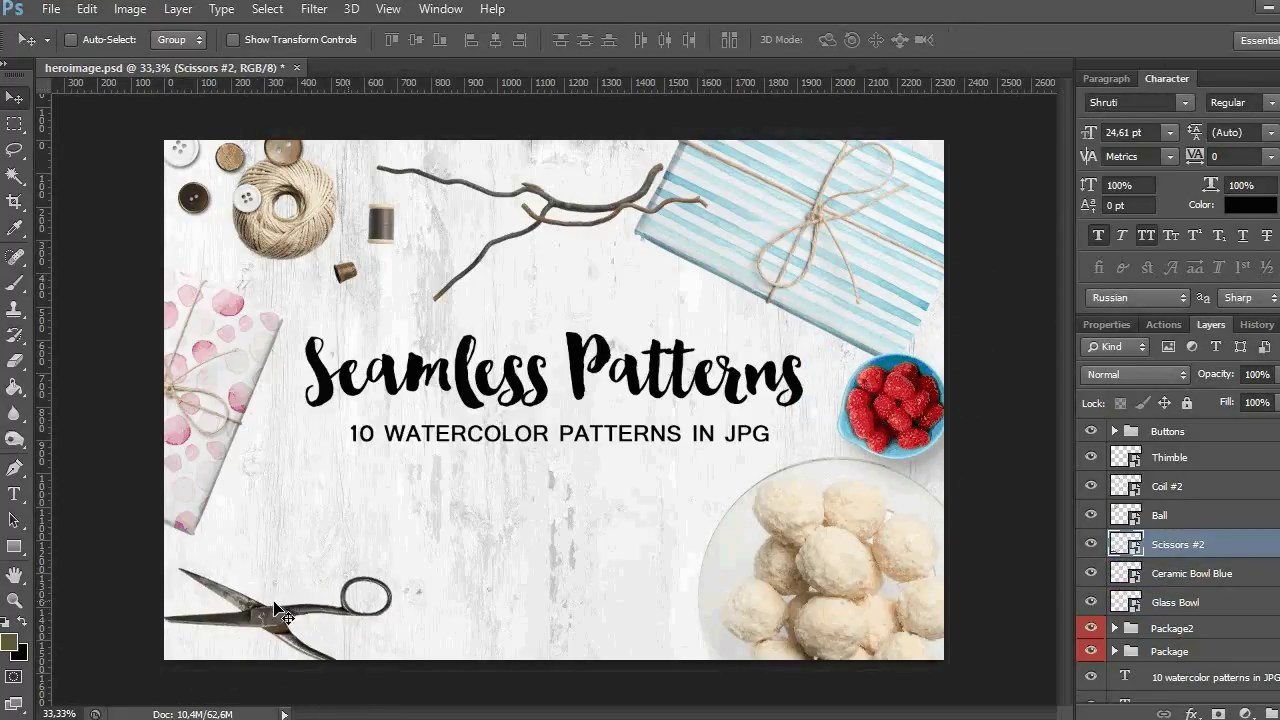
drag(277, 612, 222, 608)
key(ctrl+t)
drag(382, 530, 397, 563)
key(Return)
- Scale down the Buttons group slightly and move it left, partly beyond the canvas's upper-left corner
click(1161, 432)
key(ctrl+t)
drag(306, 99, 282, 89)
key(Return)
drag(284, 92, 240, 92)
- Duplicate the Buttons group, then resize, rotate and place the copy among the buttons in the canvas's upper-left area
alt+drag(192, 165, 208, 247)
drag(204, 229, 195, 229)
key(ctrl+t)
drag(291, 240, 278, 217)
key(Return)
drag(163, 256, 238, 285)
key(ctrl+t)
drag(290, 243, 178, 352)
alt+shift+drag(262, 266, 253, 267)
key(Return)
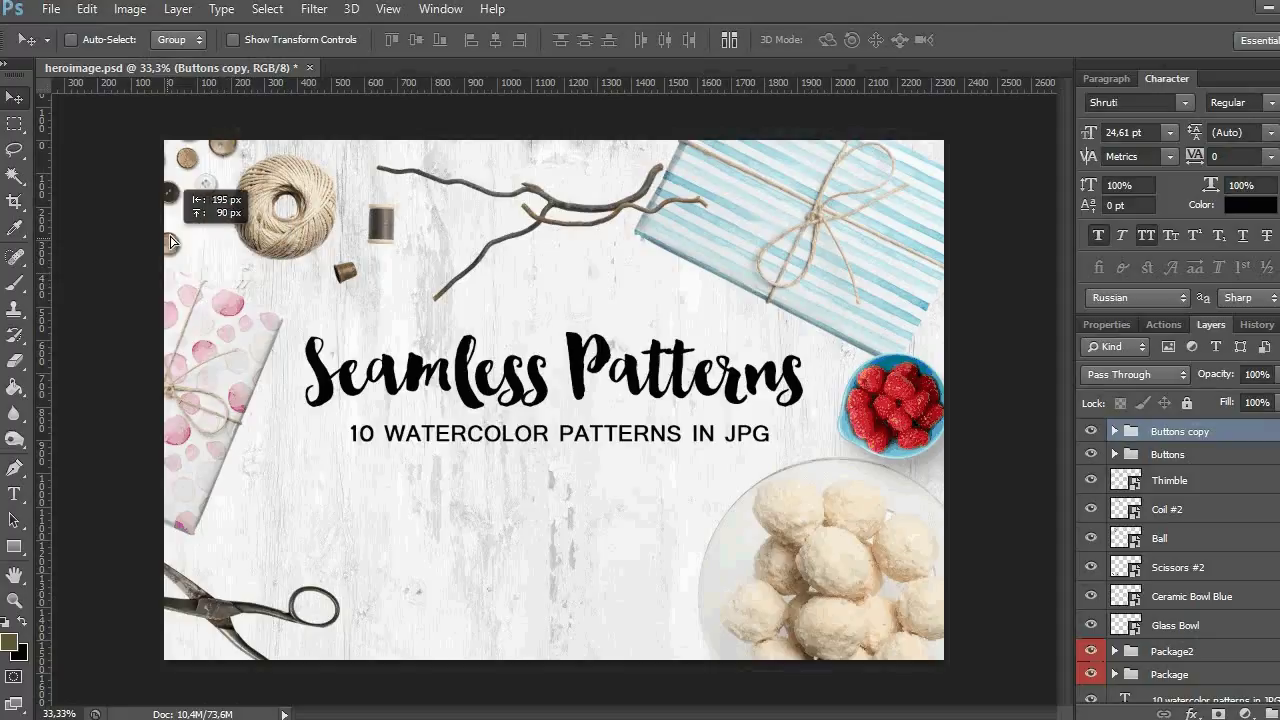
- Shift the twine ball slightly left and down, and rotate the thread coil and thimble to a slanted angle
click(1160, 540)
click(1171, 513)
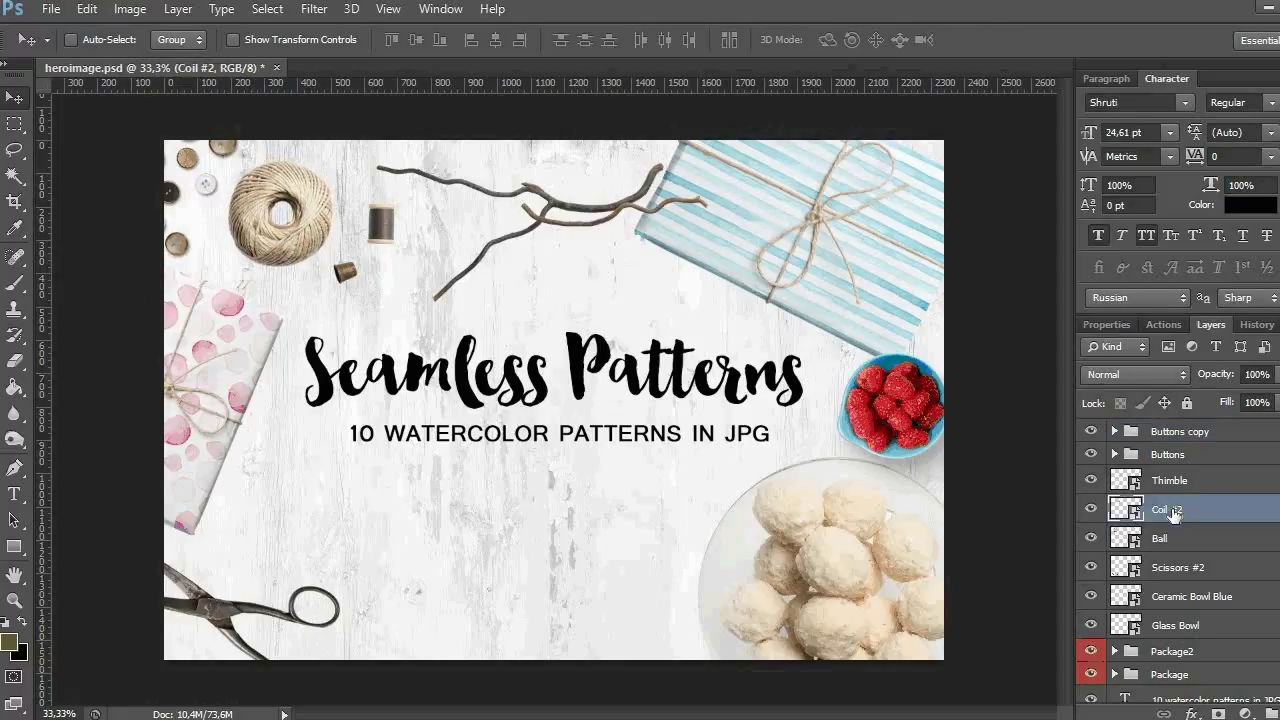
key(ctrl+t)
drag(424, 194, 396, 170)
click(1000, 38)
click(1178, 482)
- Scale down the striped Package group and shift it slightly right in the canvas's upper-right corner
click(1174, 676)
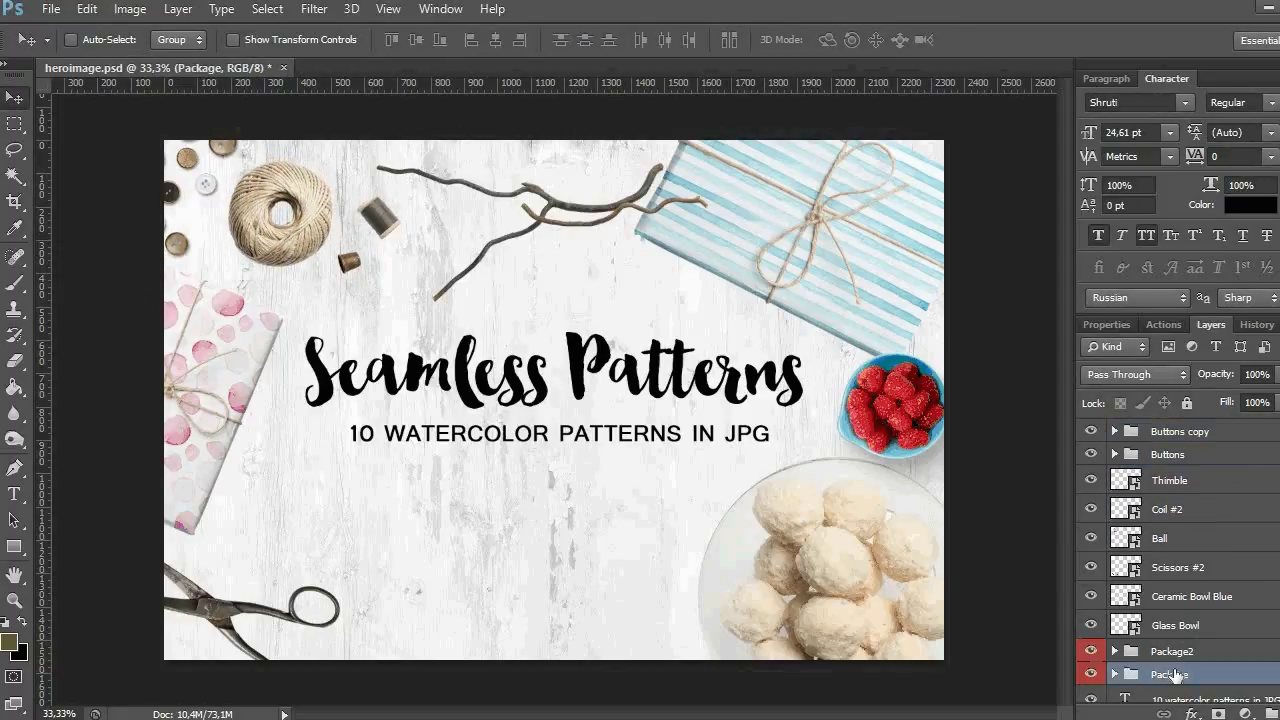
key(ctrl+t)
alt+shift+drag(975, 360, 959, 330)
key(Return)
drag(789, 180, 797, 183)
- Scale down the Stick #3 and Stick #2 layers together, rotate them slightly counterclockwise and shift them up and left
scroll(1147, 441, up, 2)
click(1181, 519)
click(1170, 463)
shift+click(1172, 435)
key(ctrl+t)
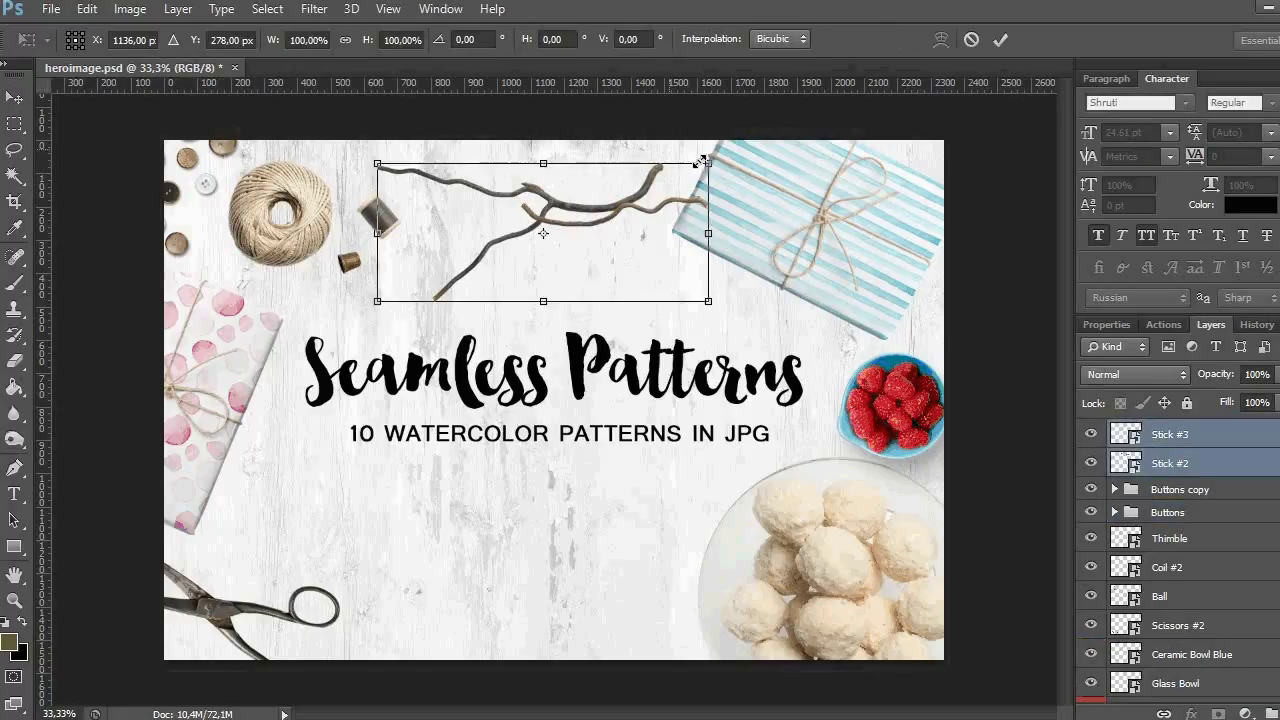
drag(710, 302, 700, 297)
drag(606, 217, 603, 211)
key(ctrl+t)
drag(712, 300, 717, 286)
click(1000, 38)
- Shift the Stick #3 branch left and down so it crosses the Stick #2 branch
click(1172, 434)
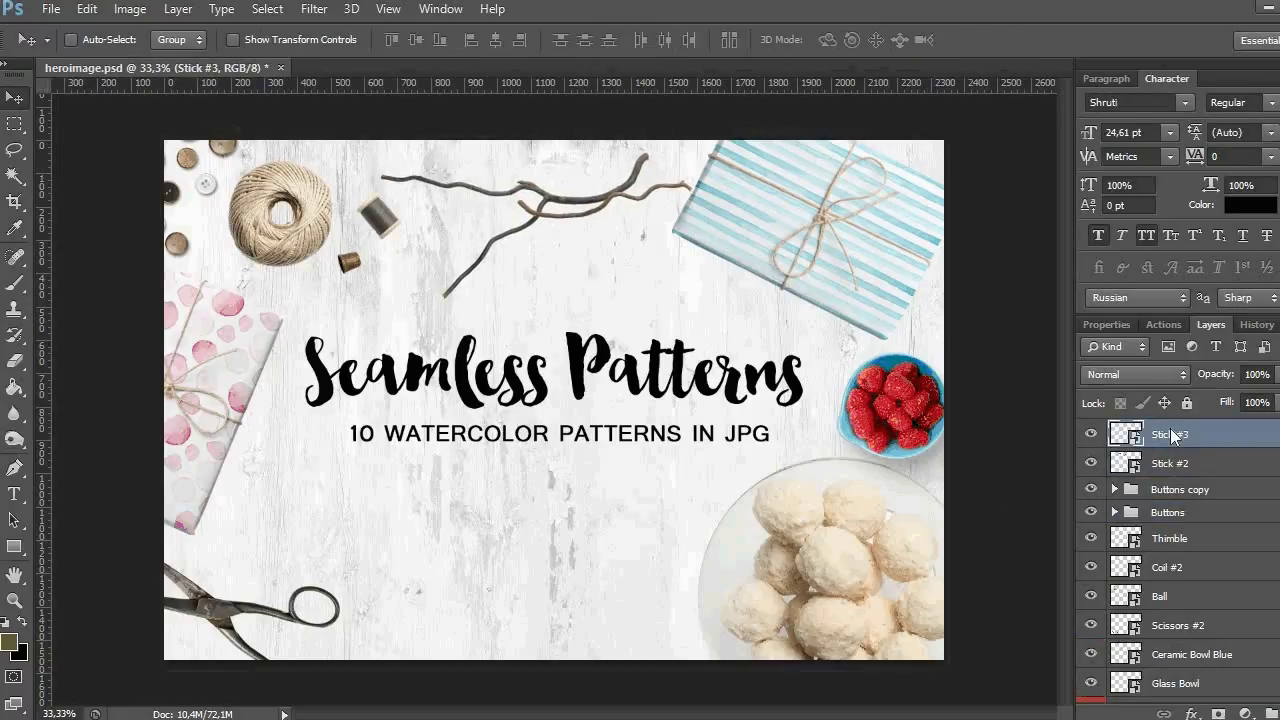
key(shift+Left)
key(shift+Left)
key(shift+Left)
key(shift+Left)
key(shift+Left)
key(shift+Down)
key(shift+Down)
key(shift+Down)
key(shift+Left)
key(shift+Left)
key(shift+Left)
key(shift+Down)
key(shift+Down)
key(shift+Left)
key(shift+Left)
- Shrink the Glass Bowl layer slightly from its upper-left corner
scroll(1172, 436, down, 3)
click(1176, 596)
key(ctrl+t)
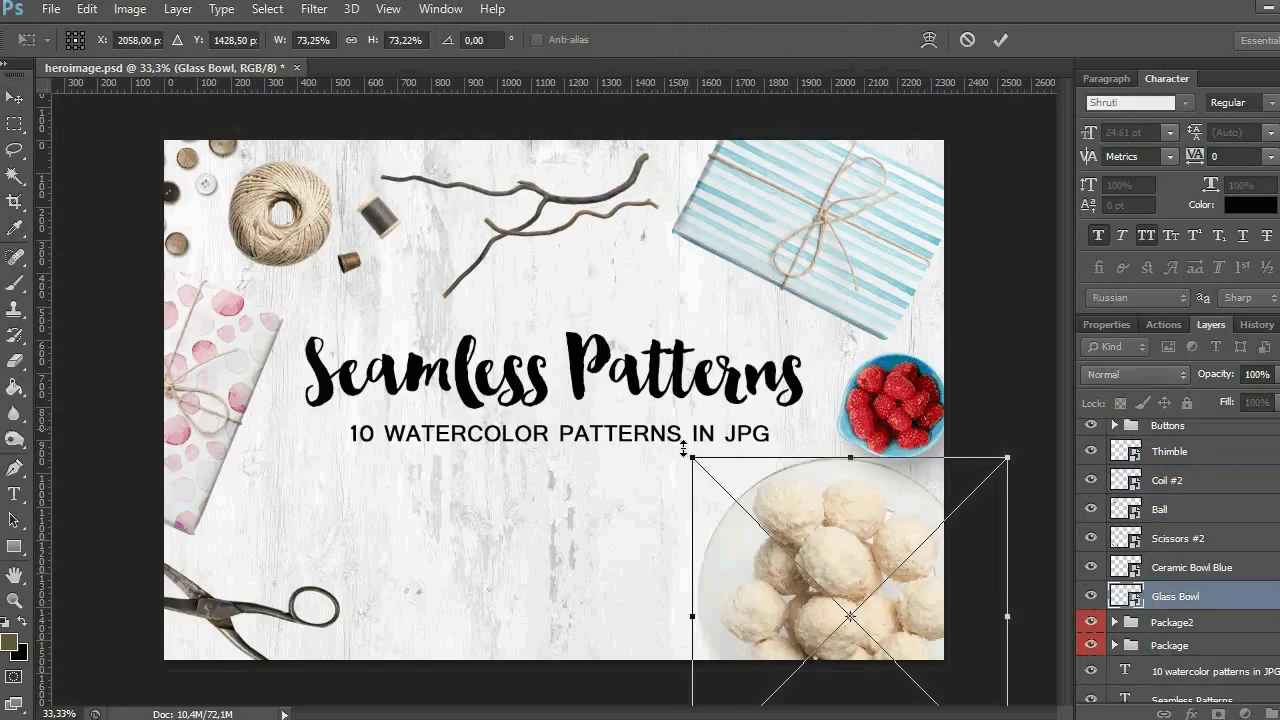
drag(694, 455, 706, 469)
click(1001, 40)
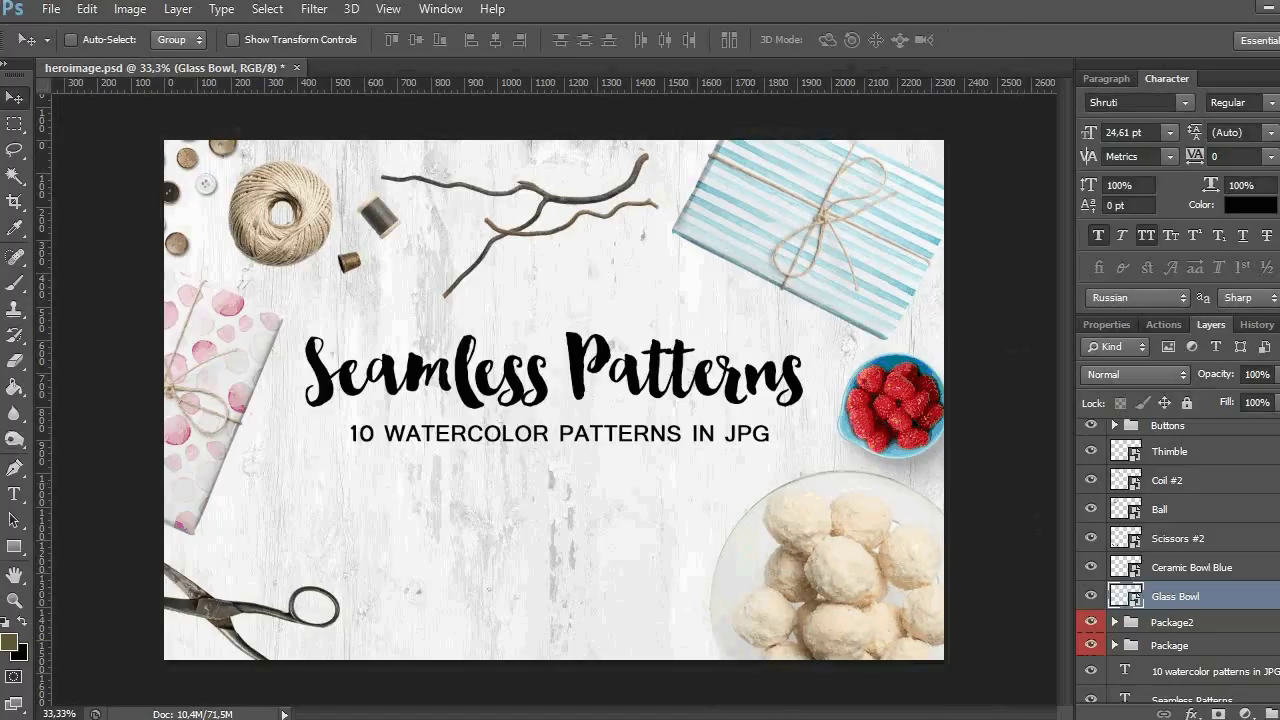
- Add a Drop Shadow to the pink-dotted package with 75% opacity, 120° angle without global light, 17 px distance and 43 px size
scroll(1178, 592, down, 1)
click(1114, 564)
click(1175, 590)
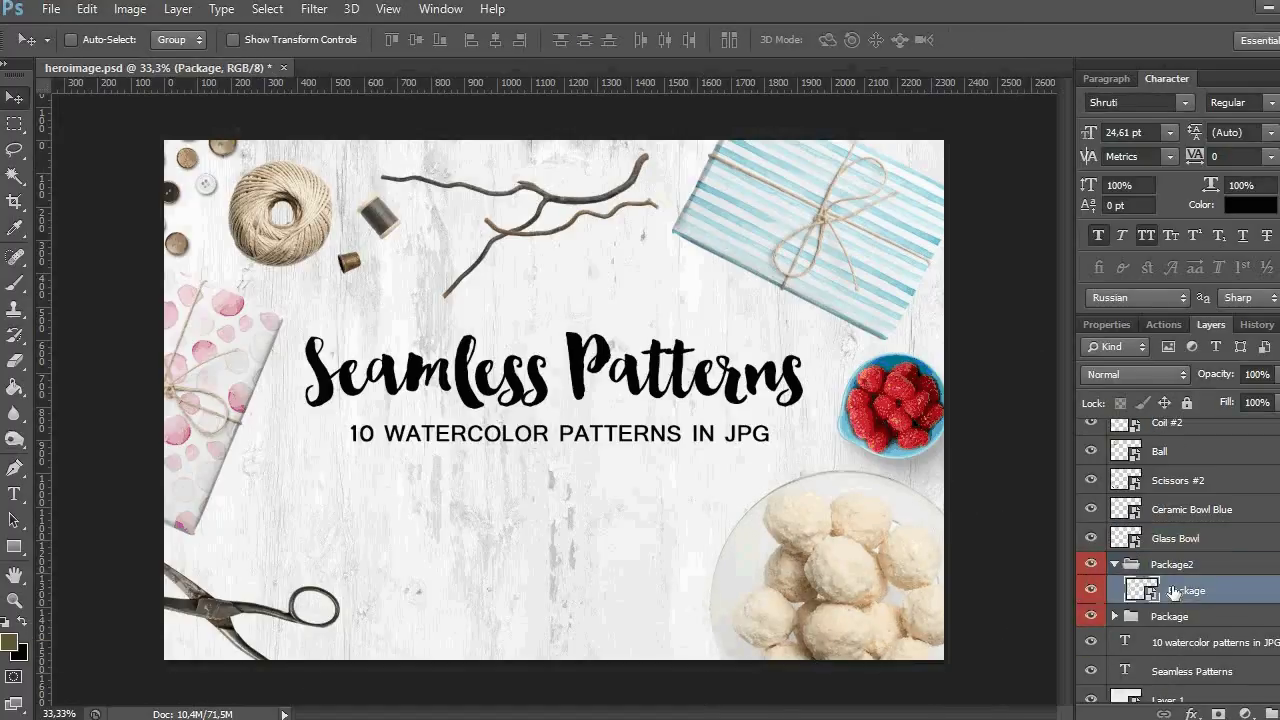
click(1192, 713)
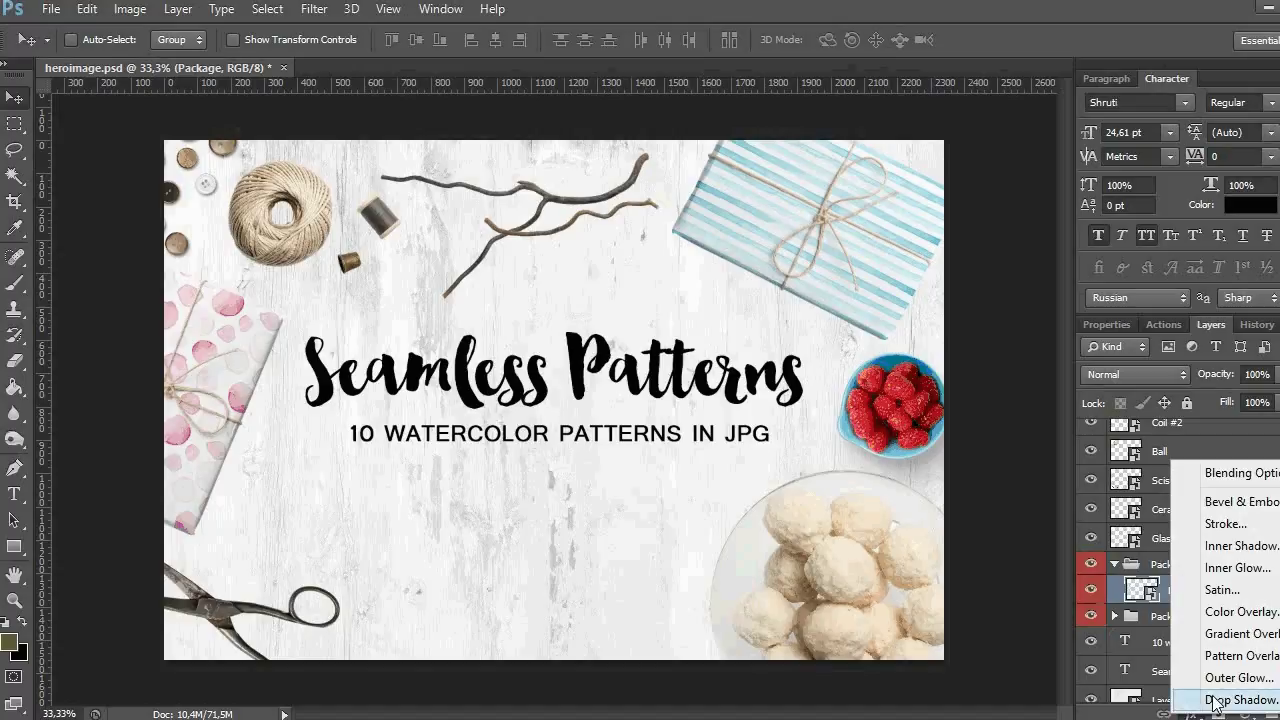
click(1205, 694)
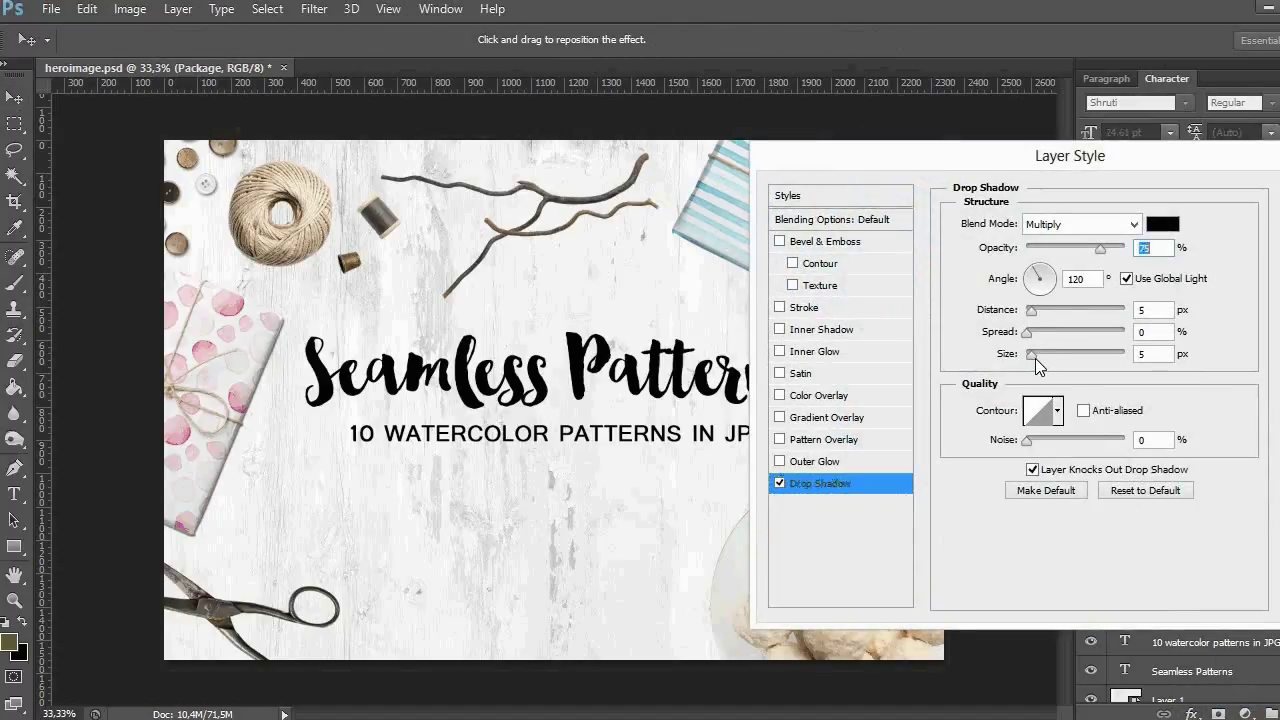
drag(1036, 358, 1045, 358)
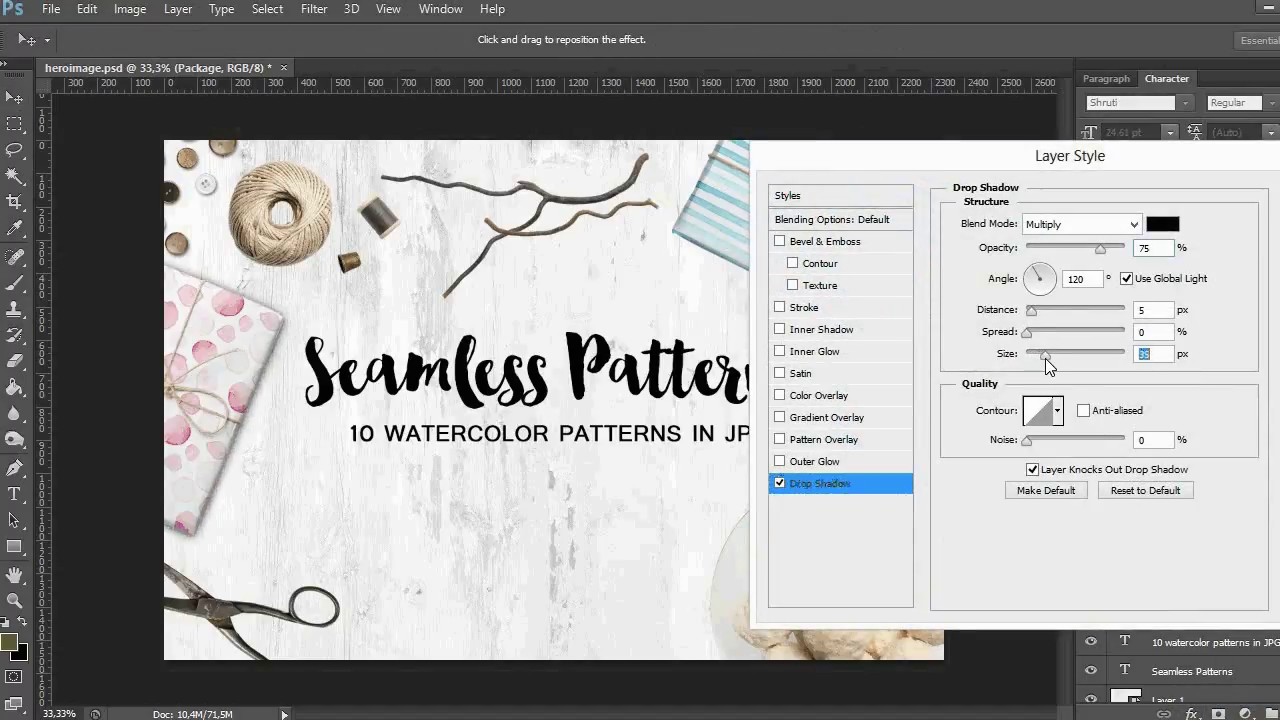
click(1040, 272)
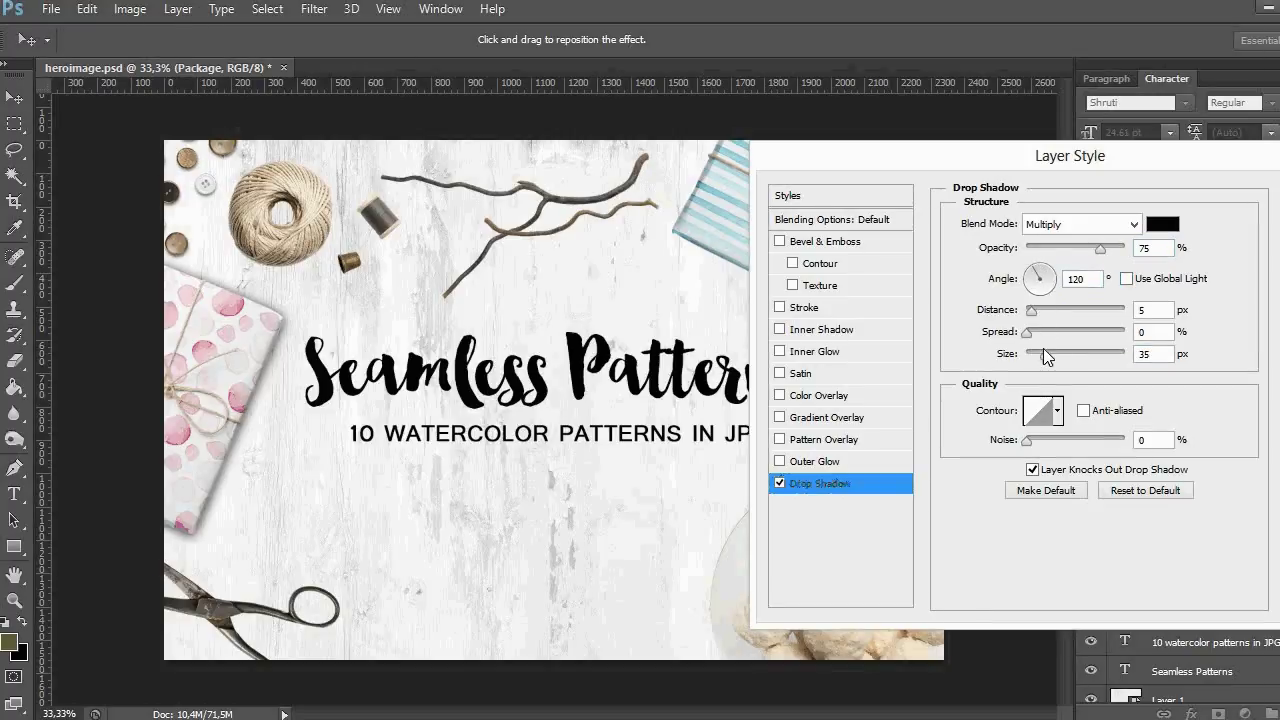
drag(1031, 311, 1043, 316)
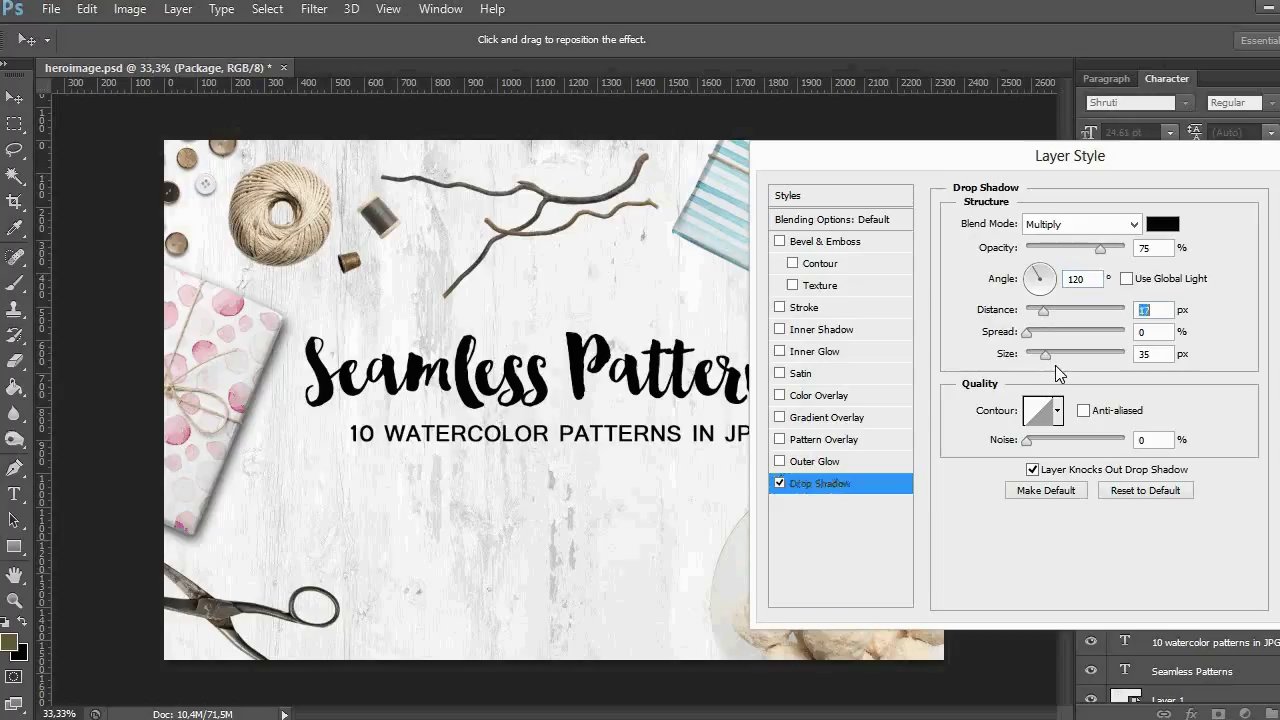
drag(1044, 360, 1051, 363)
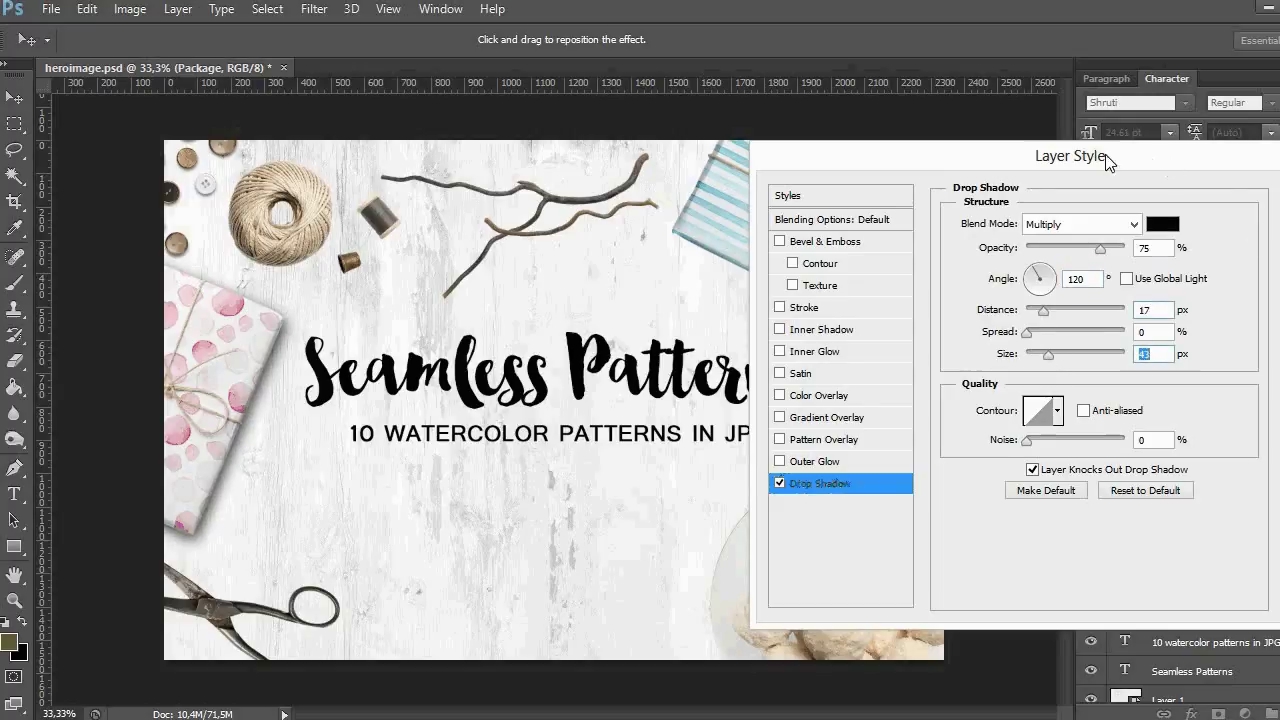
drag(1105, 154, 925, 128)
click(1145, 168)
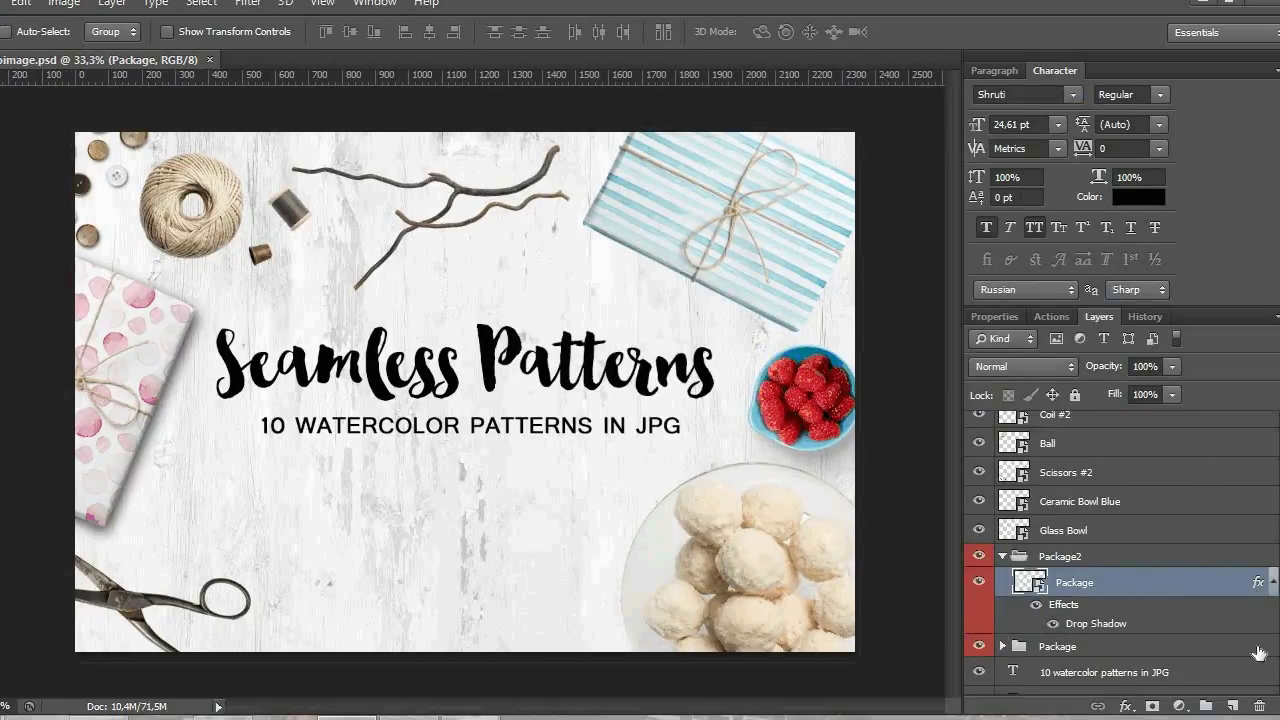
- Copy the pink-dotted package's layer effects to the striped package, Glass Bowl and Ceramic Bowl Blue layers
scroll(1168, 580, down, 2)
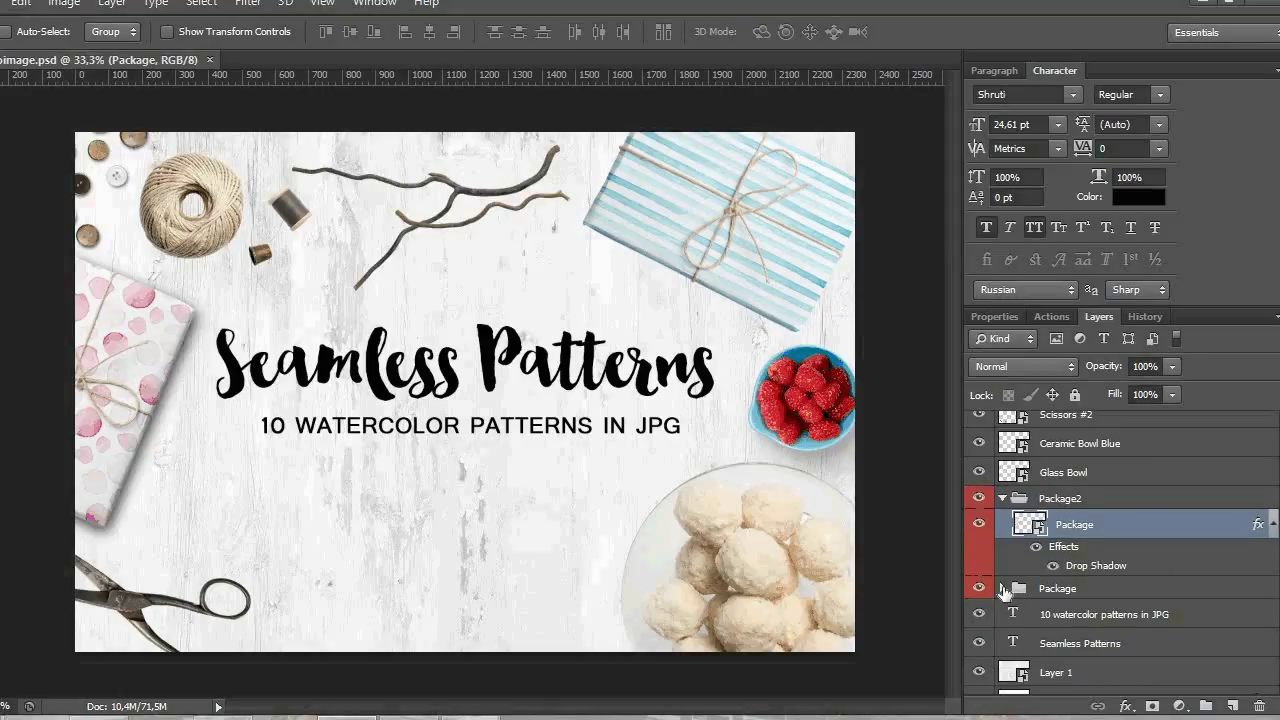
click(1003, 589)
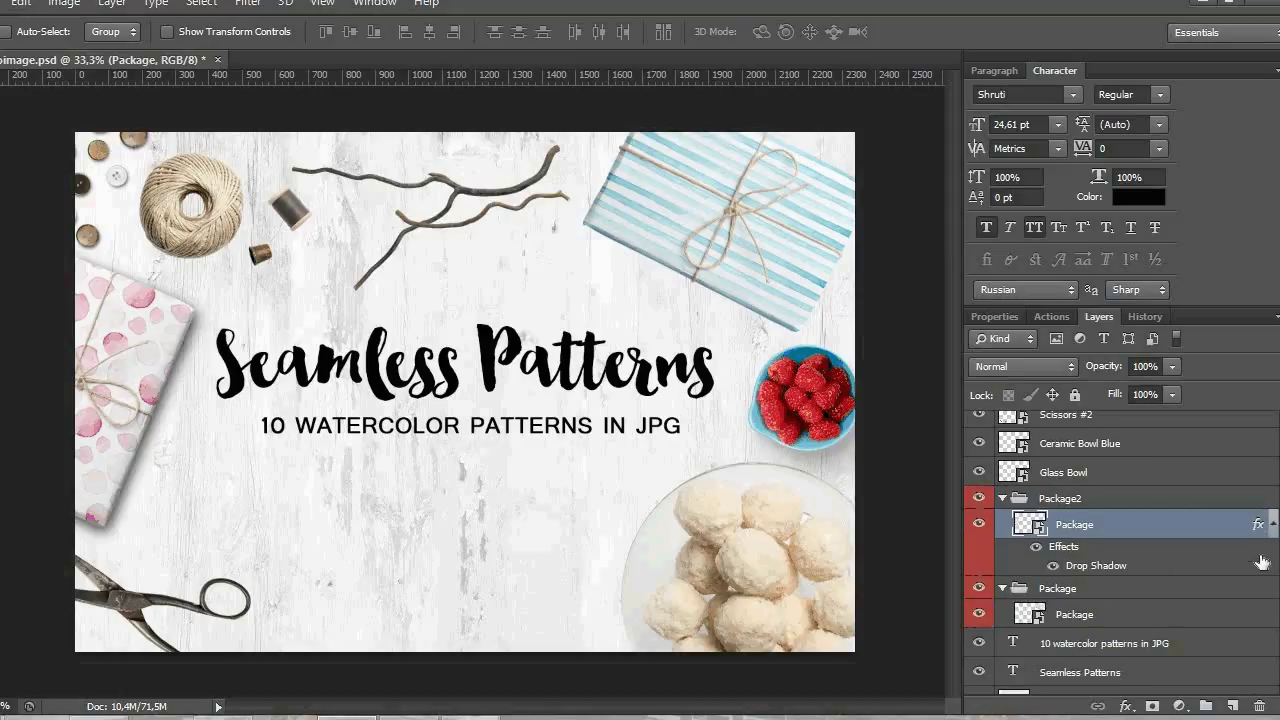
drag(1262, 576, 1254, 624)
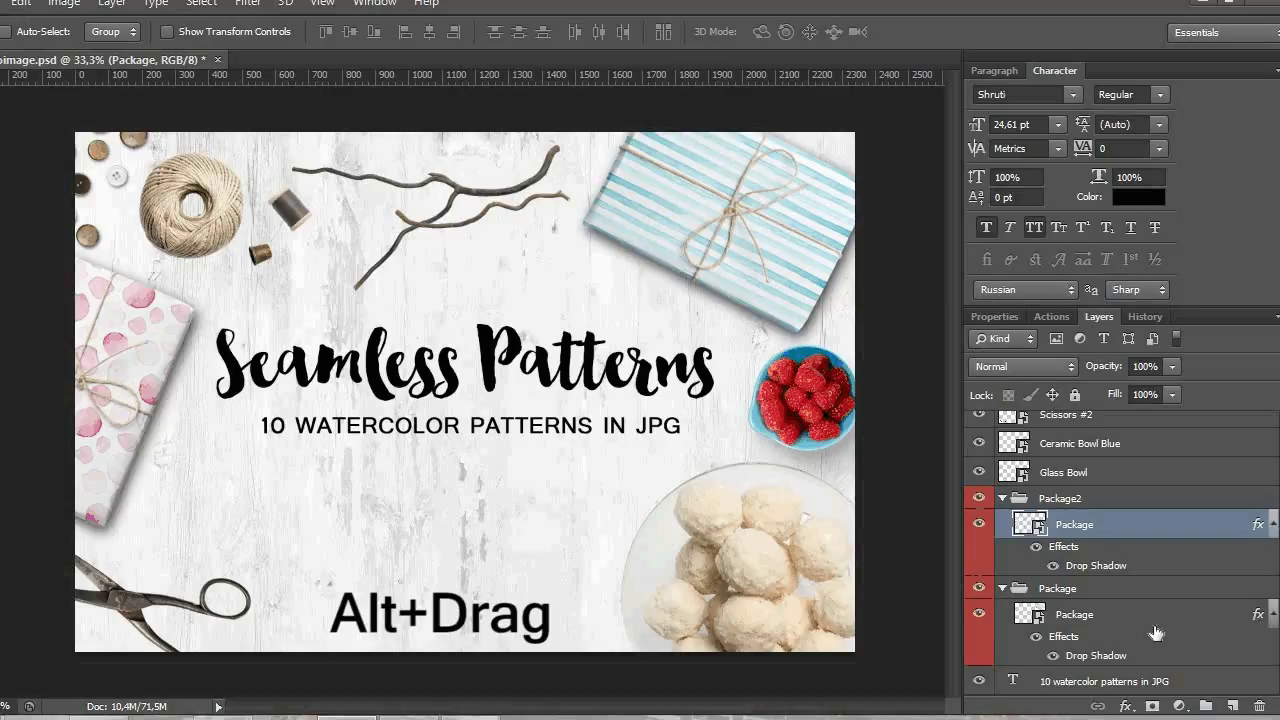
scroll(1241, 535, up, 2)
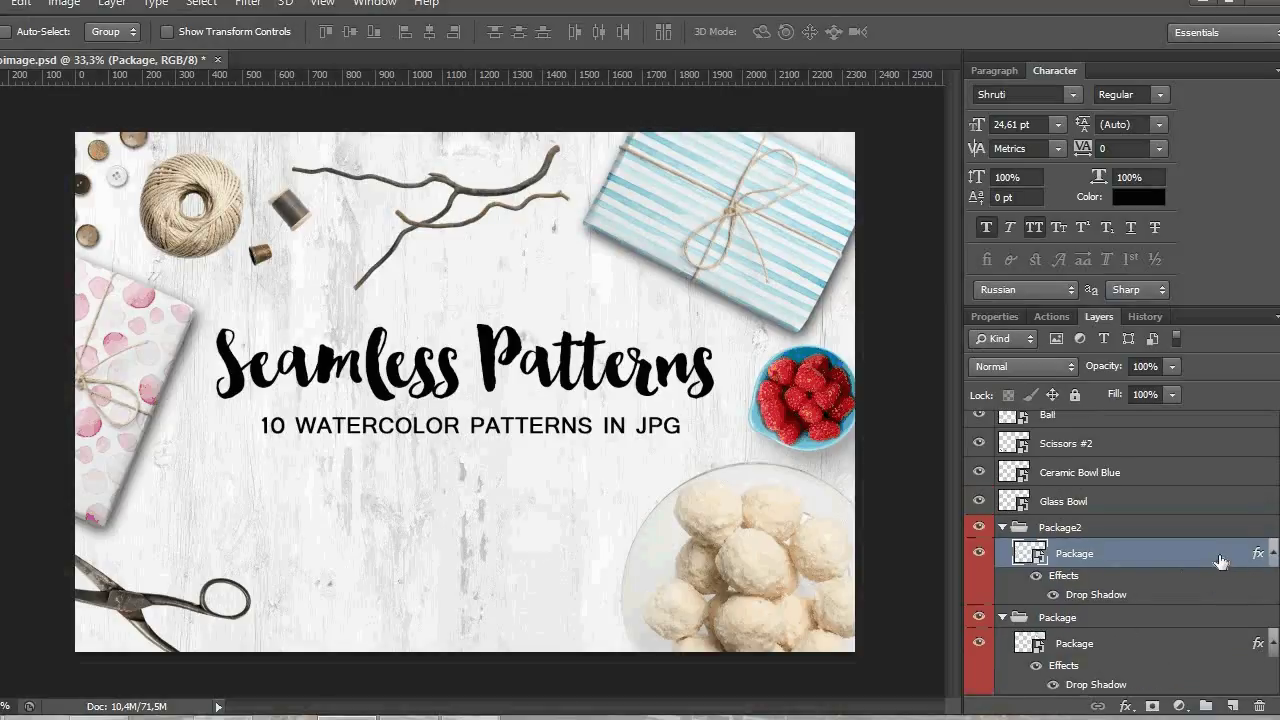
drag(1241, 553, 1249, 502)
- Set the Ceramic Bowl Blue layer's drop shadow to 29% opacity and 18 px size
double_click(1058, 544)
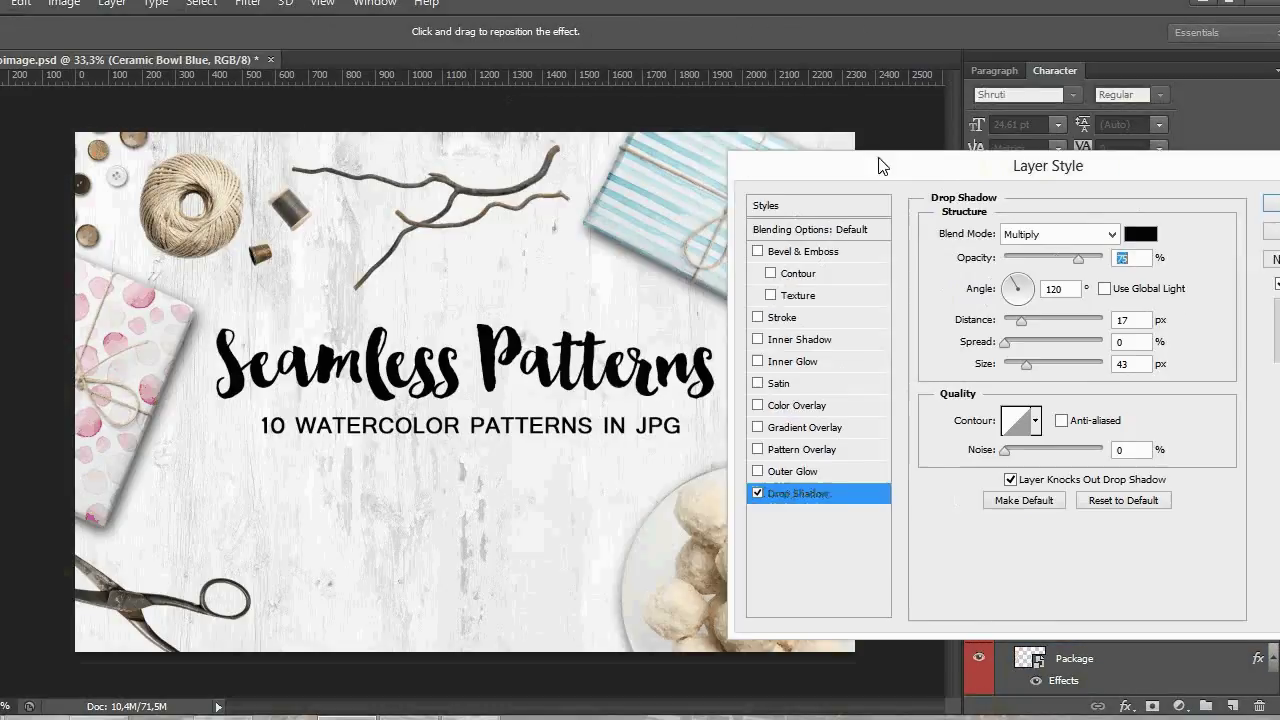
drag(960, 152, 1076, 152)
drag(1143, 351, 1133, 350)
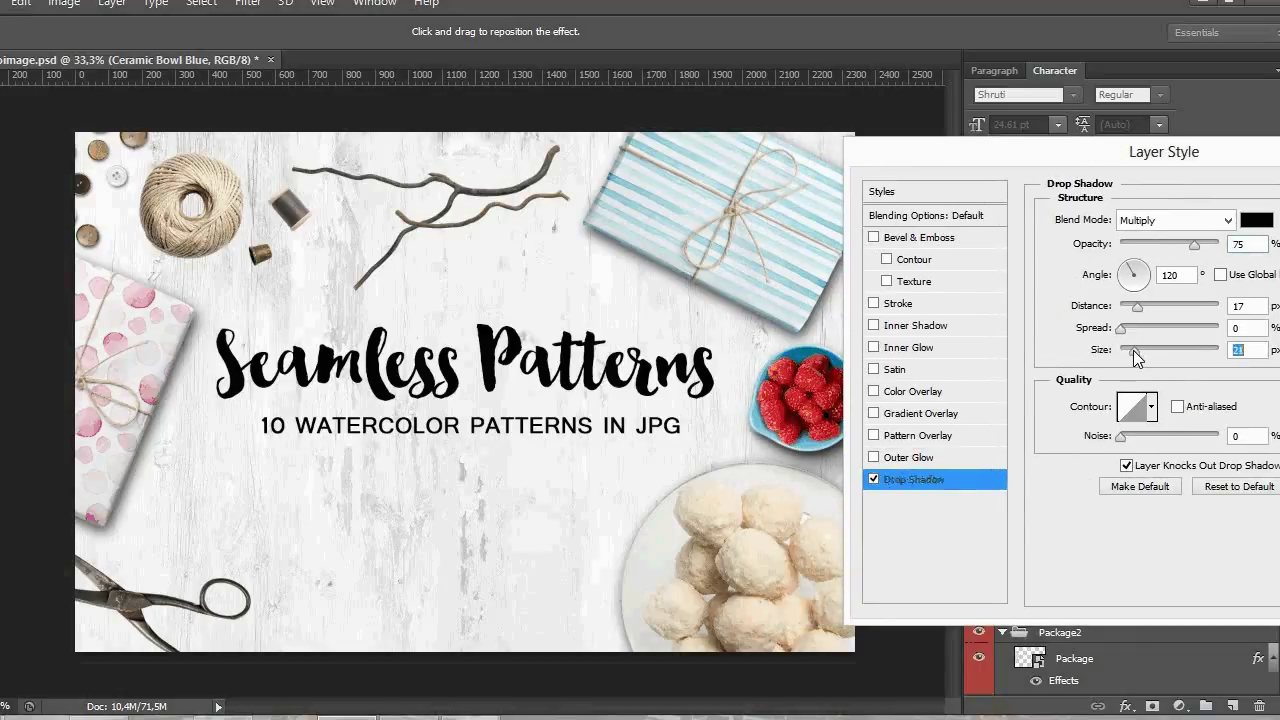
drag(1181, 246, 1151, 243)
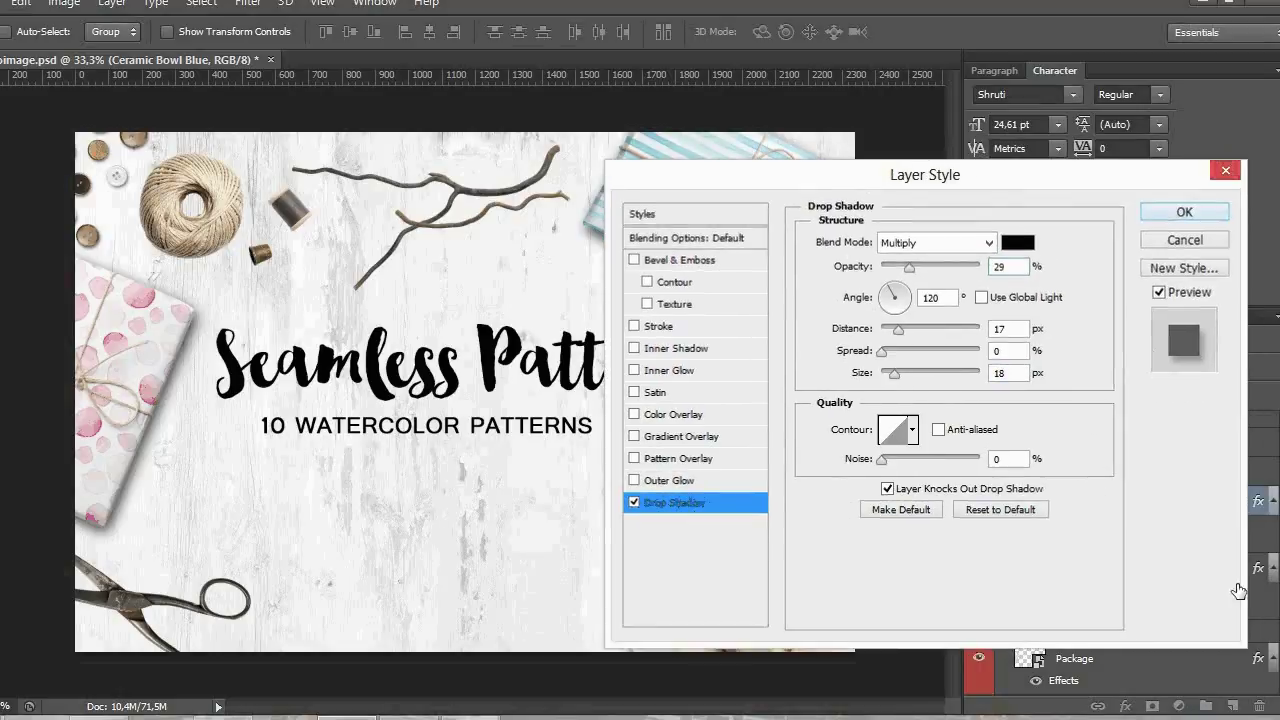
- Copy the drop shadow effect to the Scissors #2, Ball and Coil #2 layers
drag(1255, 569, 1246, 532)
scroll(1203, 476, up, 1)
scroll(1211, 539, up, 1)
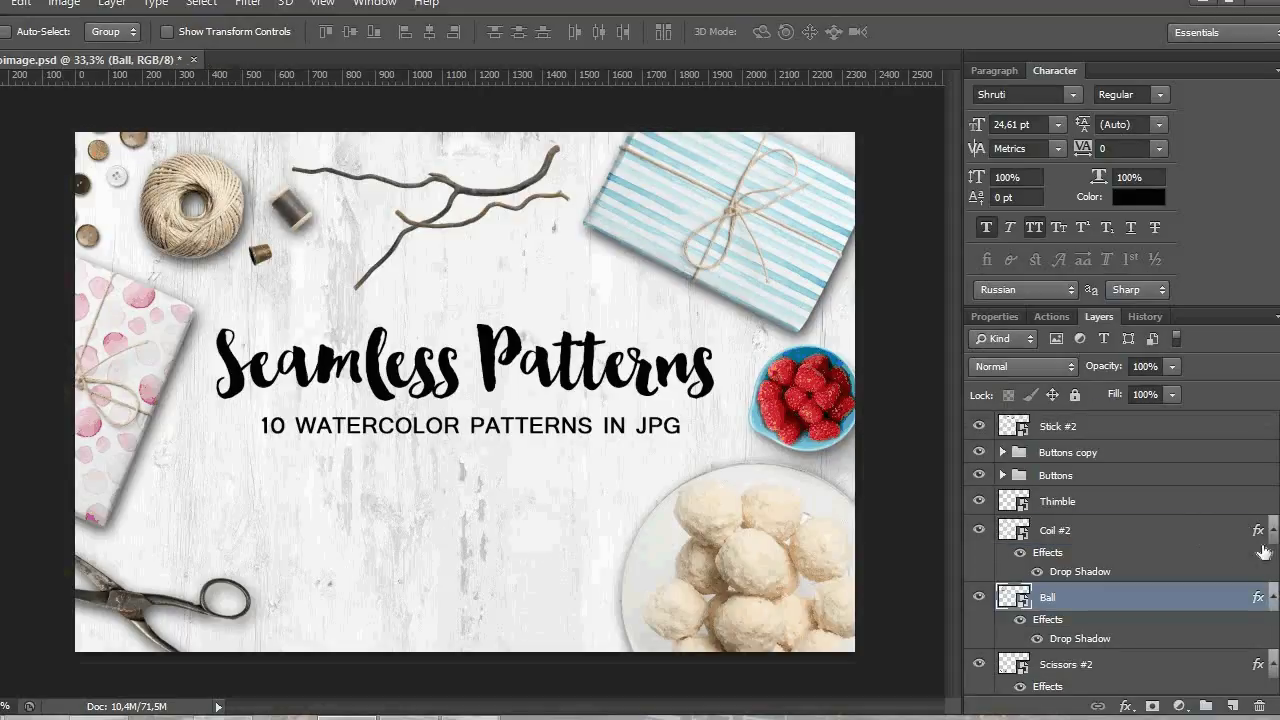
- Open pumpkin-pattern2 in Photoshop from the pack folder, copy it into the Papers group of heroimage.psd, and close the source image
click(61, 630)
click(1052, 339)
right_click(1052, 339)
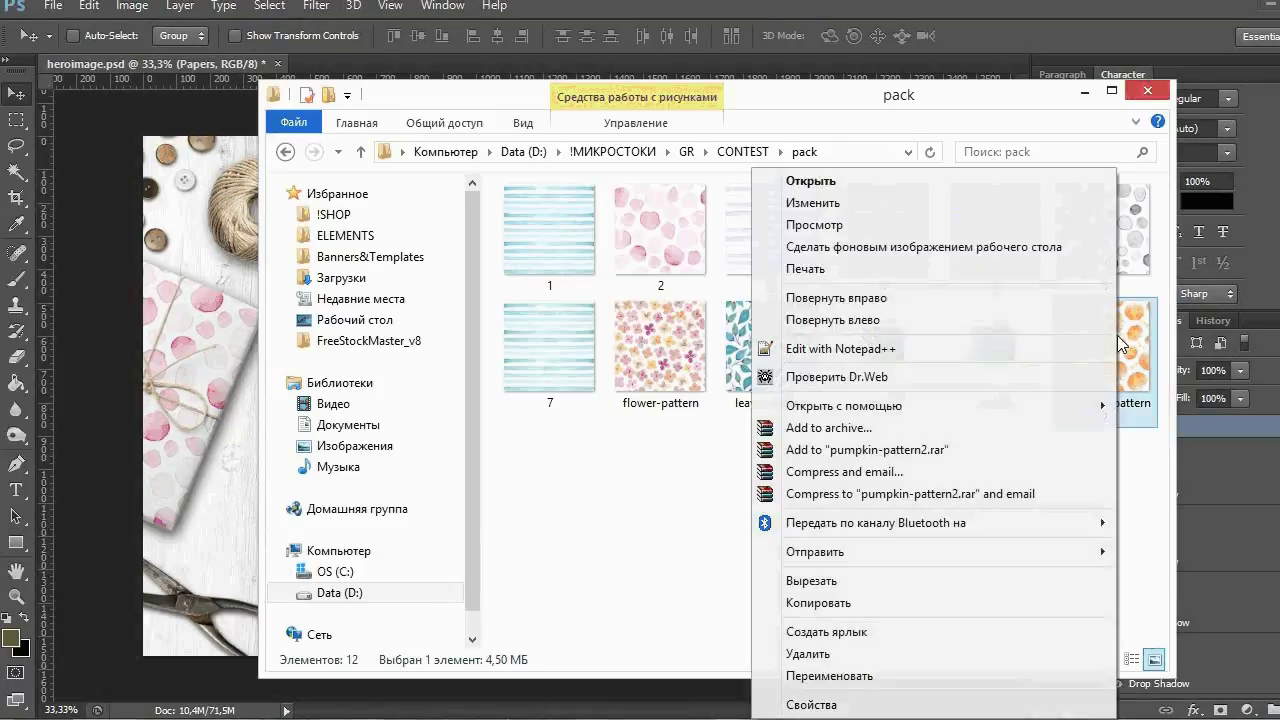
mouse_move(894, 406)
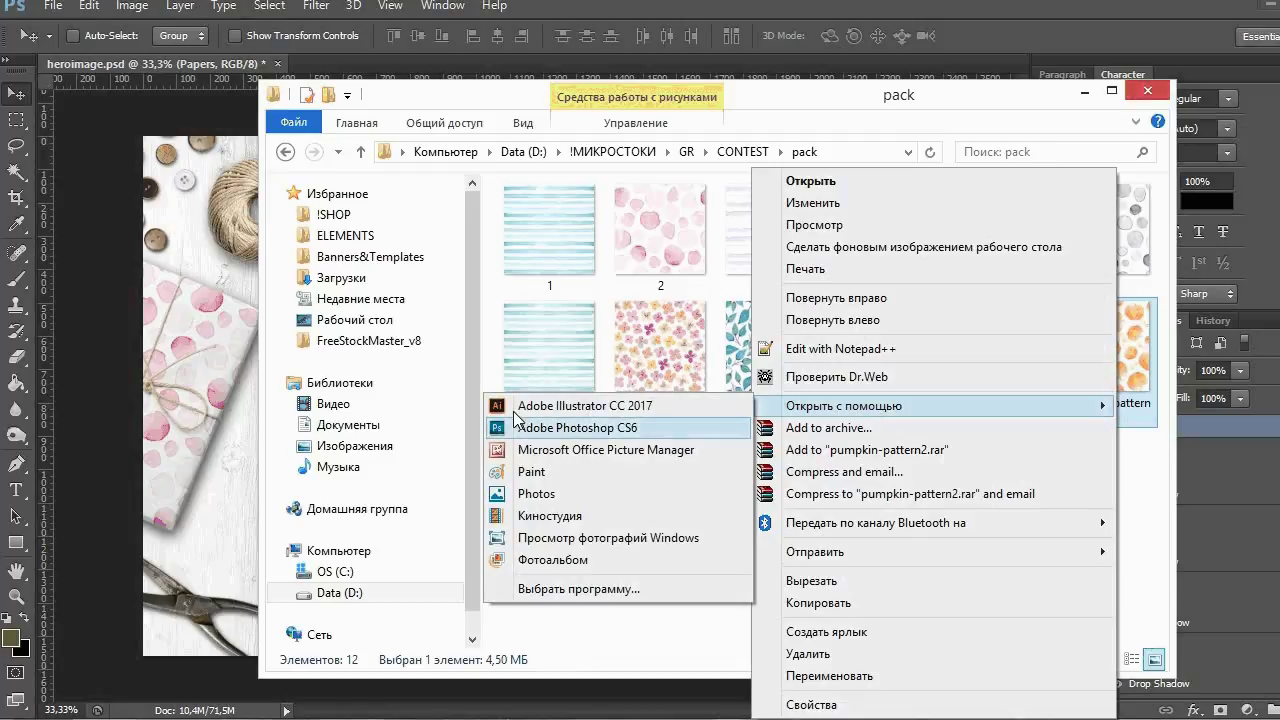
click(526, 428)
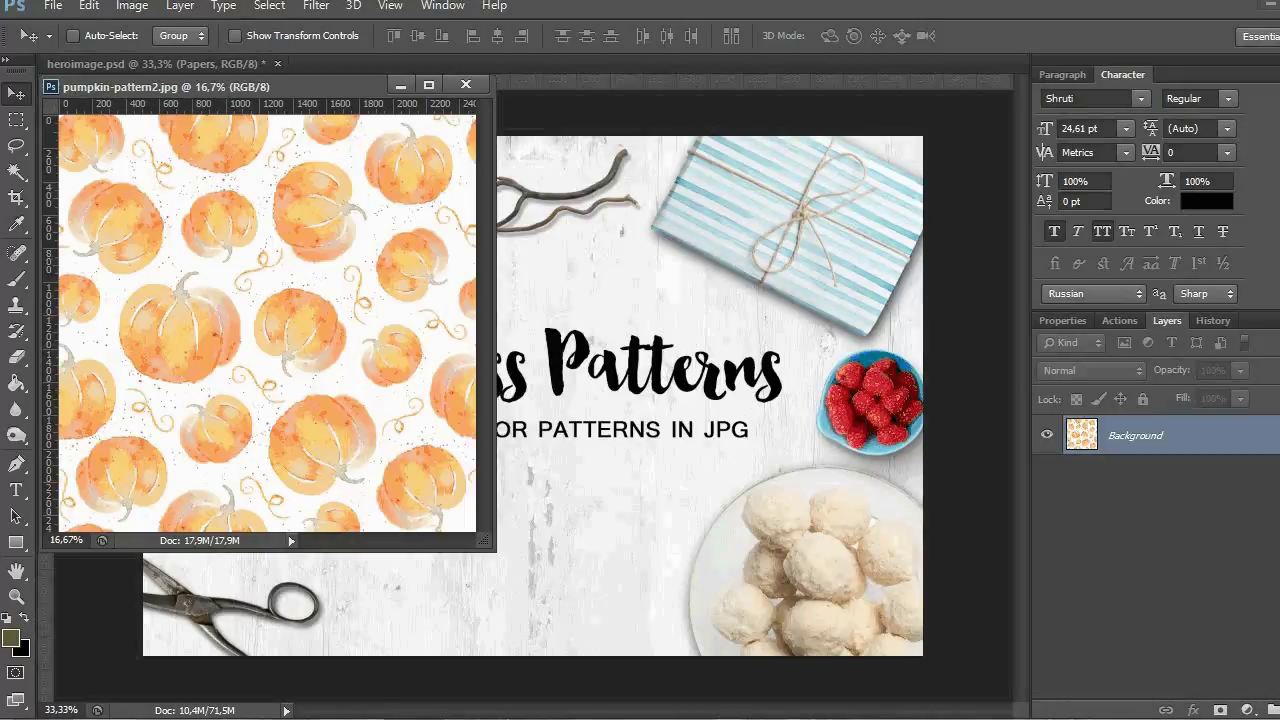
drag(437, 272, 646, 286)
click(465, 84)
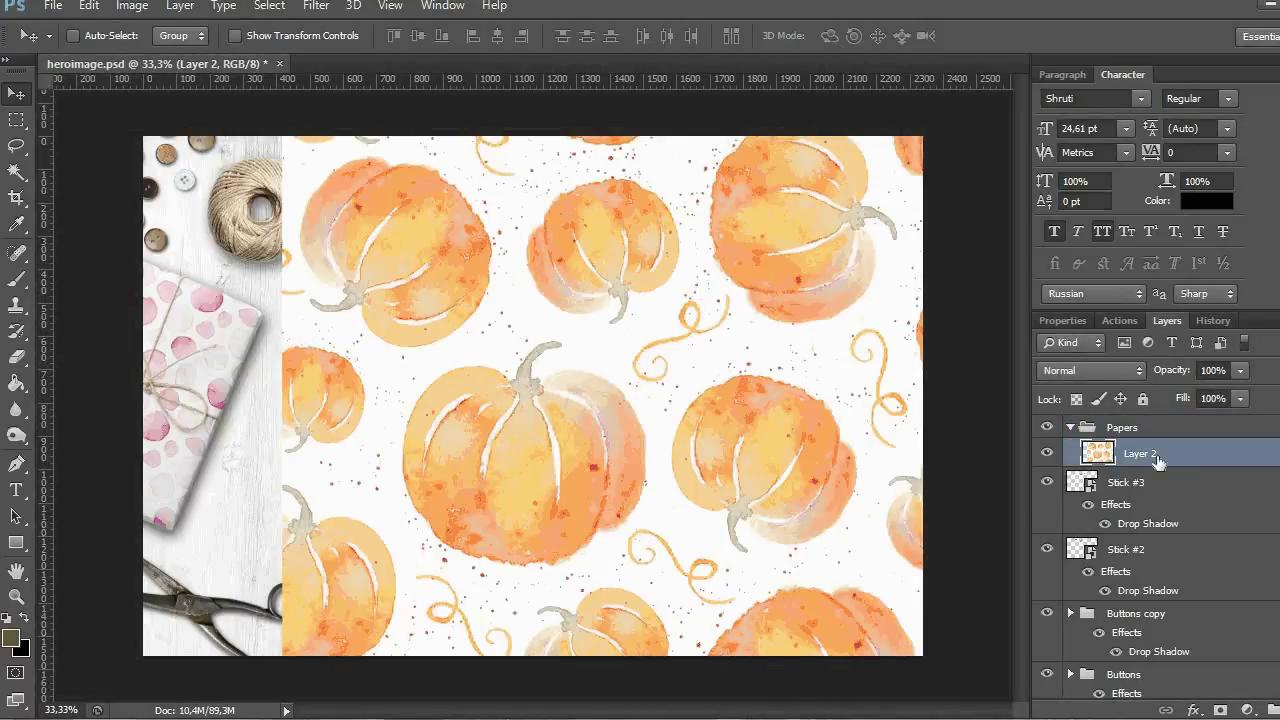
- Convert the pumpkin pattern layer to a smart object, scale it down and move it below the subtitle
right_click(1139, 458)
click(795, 225)
key(ctrl+minus)
key(ctrl+minus)
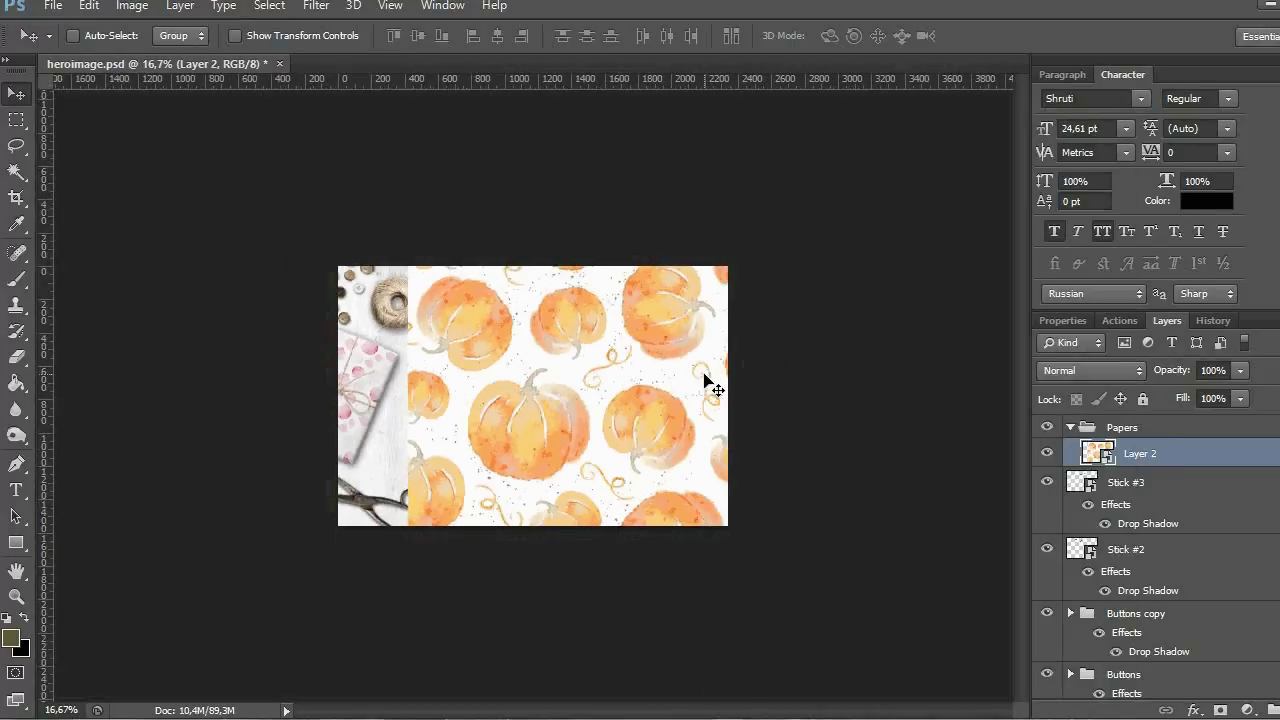
key(ctrl+minus)
key(ctrl+t)
drag(745, 264, 657, 355)
key(Return)
drag(595, 400, 629, 543)
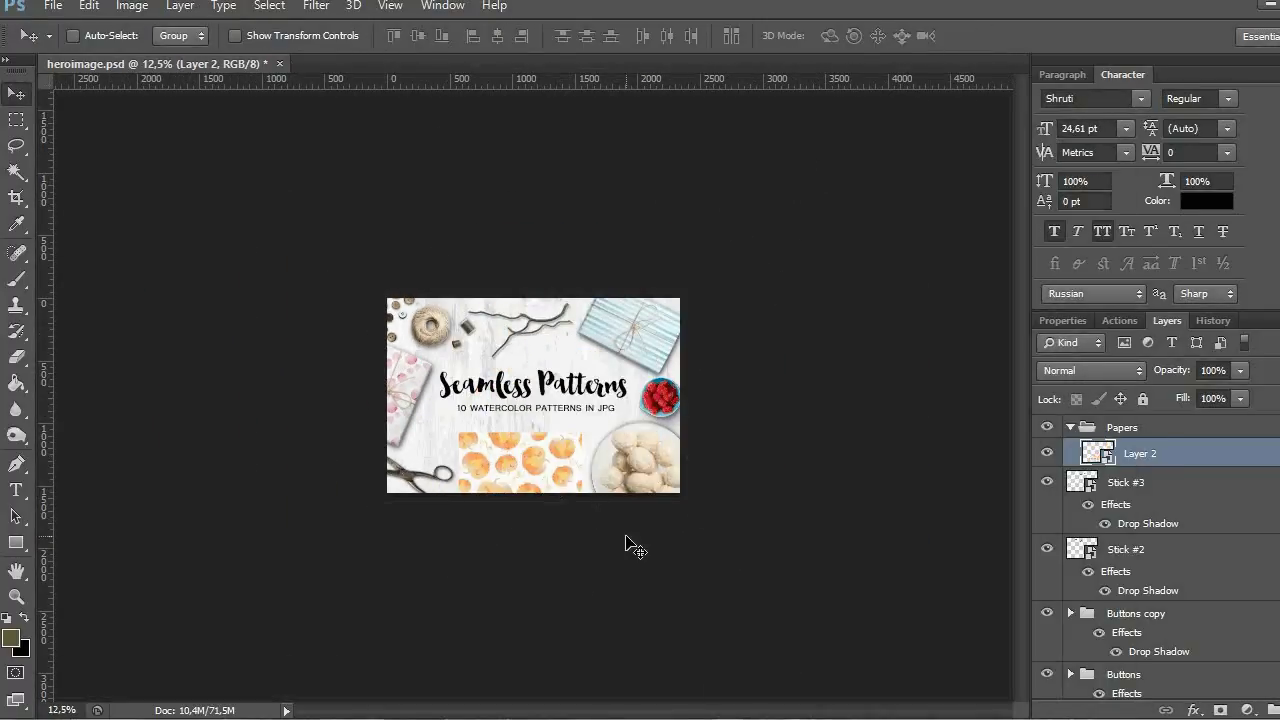
- Shrink the pumpkin paper further and place it at the canvas's lower edge, just beside the glass bowl
key(ctrl+plus)
key(ctrl+plus)
key(ctrl+plus)
key(ctrl+t)
drag(662, 492, 615, 538)
click(1003, 37)
drag(620, 603, 665, 498)
- Add a Drop Shadow to the pumpkin paper with 120° angle, 5 px distance and 32 px size
right_click(1151, 452)
click(1193, 710)
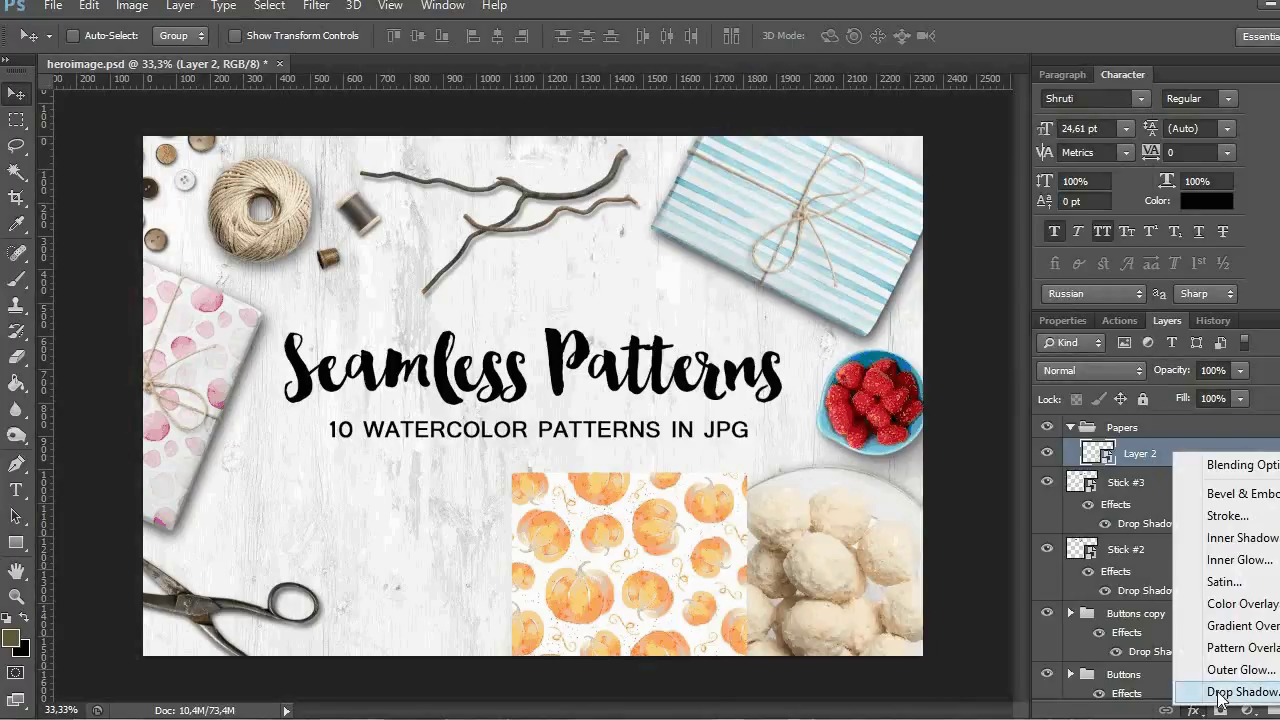
click(1240, 691)
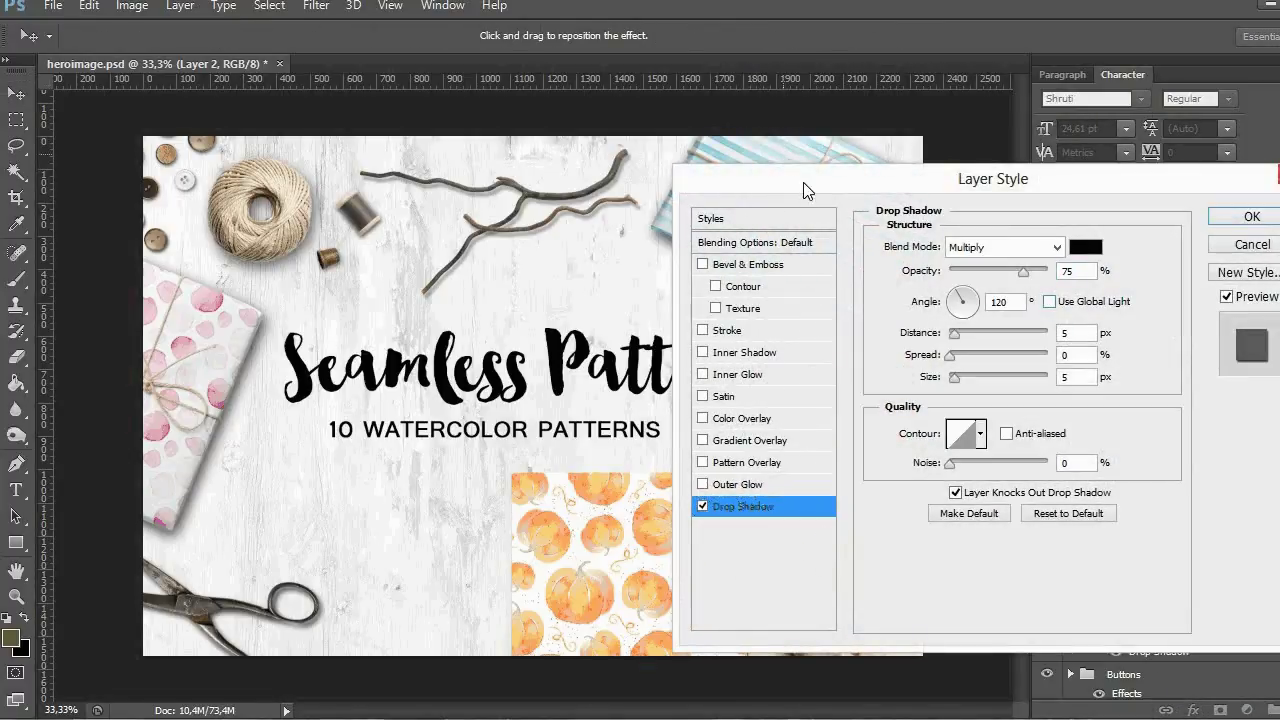
drag(887, 232, 900, 232)
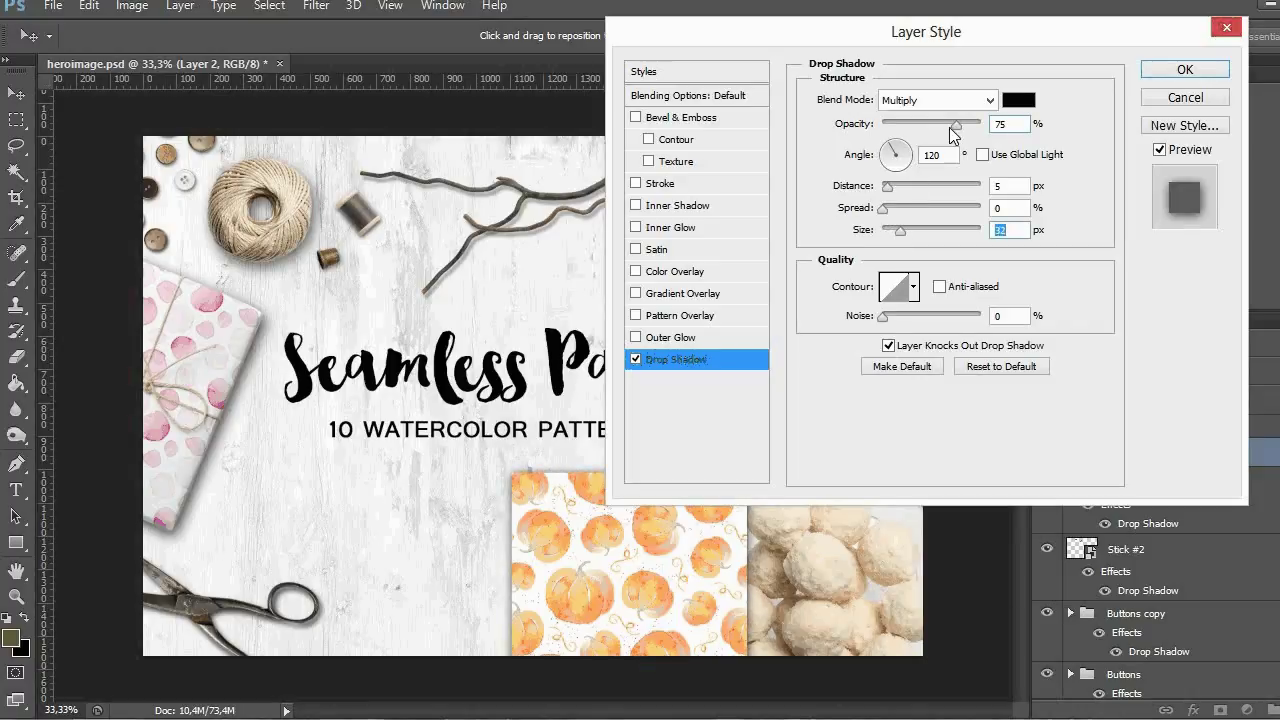
click(951, 128)
click(1185, 69)
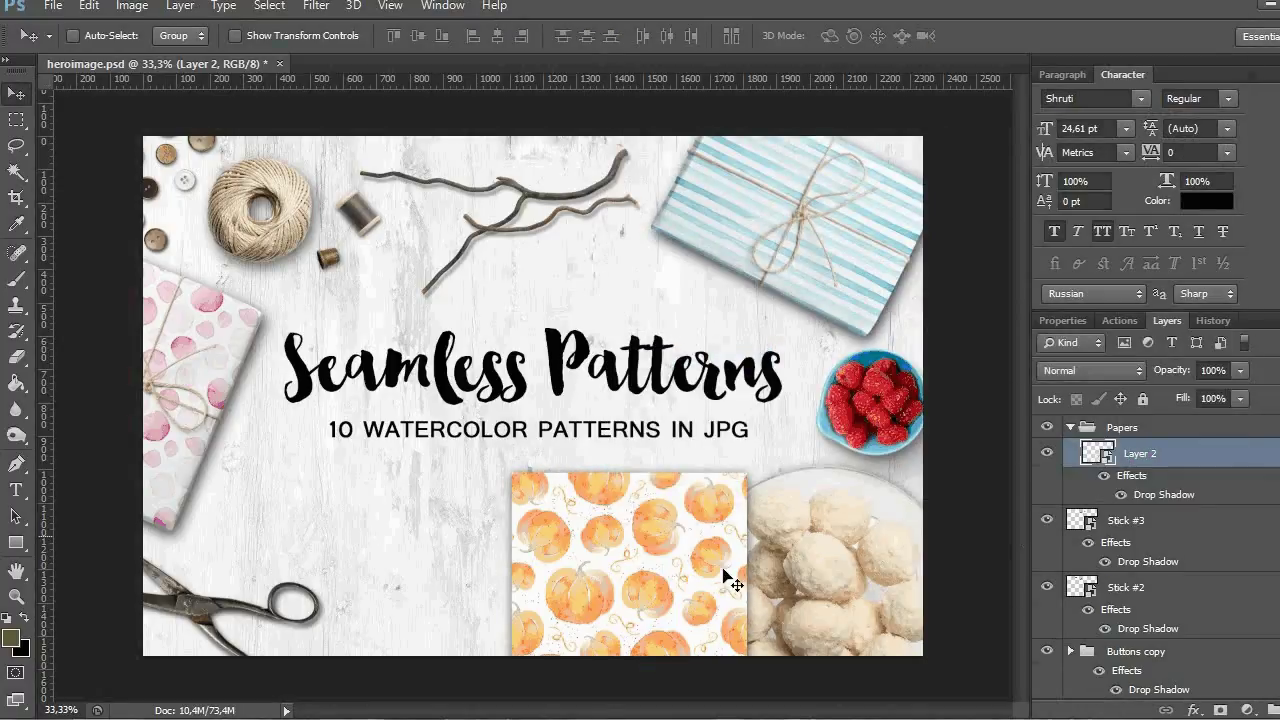
- Open leaves-pattern from the pack folder in Photoshop, copy it into the hero image, and close the source image
click(568, 640)
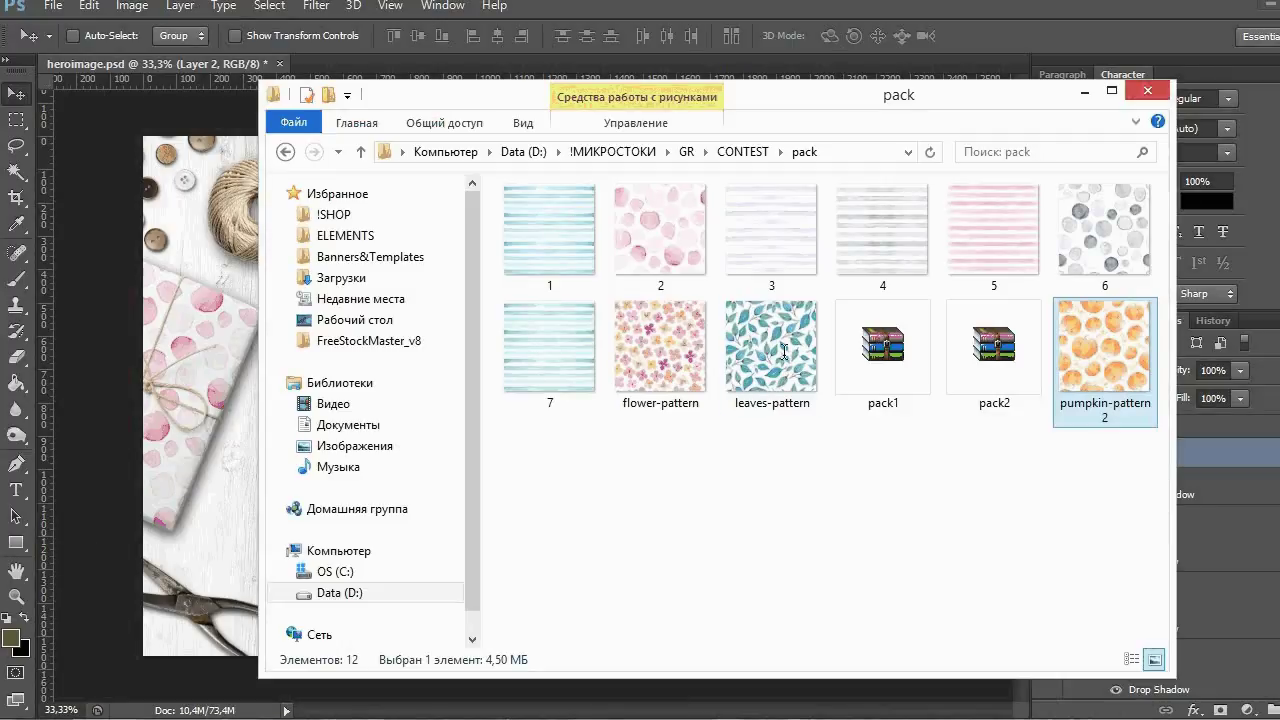
right_click(778, 346)
mouse_move(578, 405)
click(186, 500)
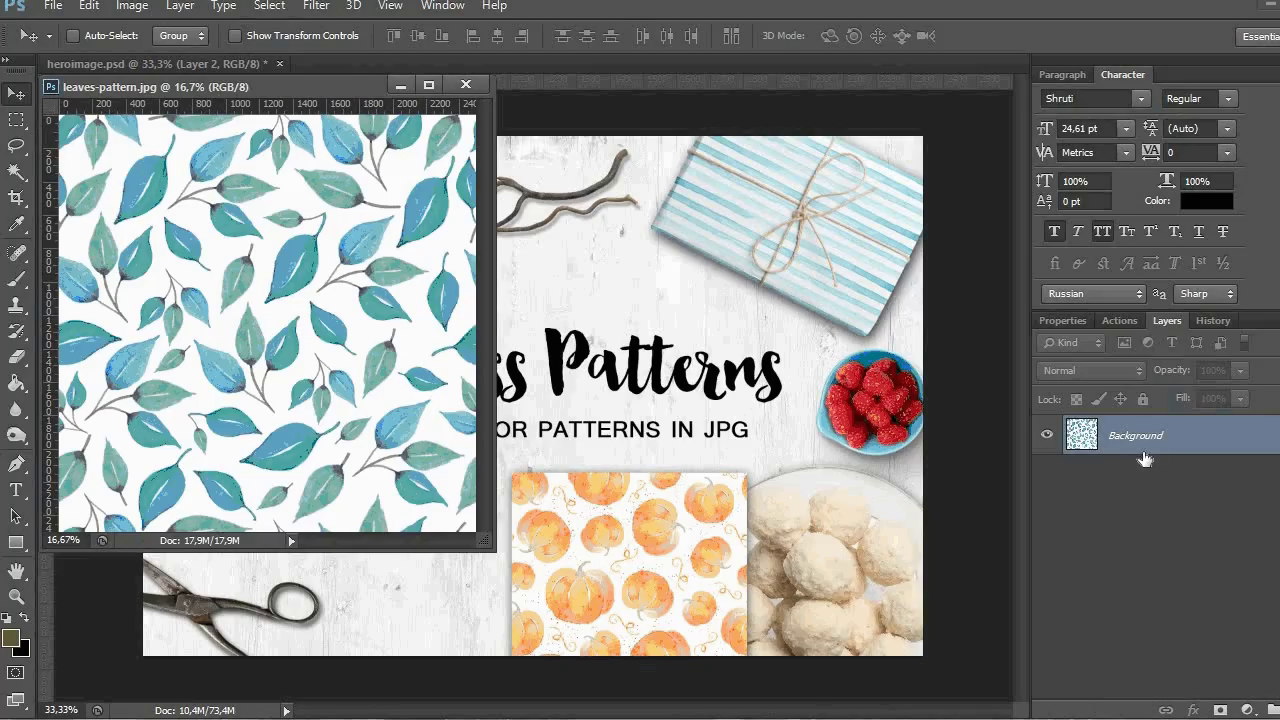
drag(1143, 457, 600, 308)
click(466, 84)
- Convert the leaves pattern layer to a smart object and scale it down to overlap the pumpkin paper under the subtitle
right_click(1142, 453)
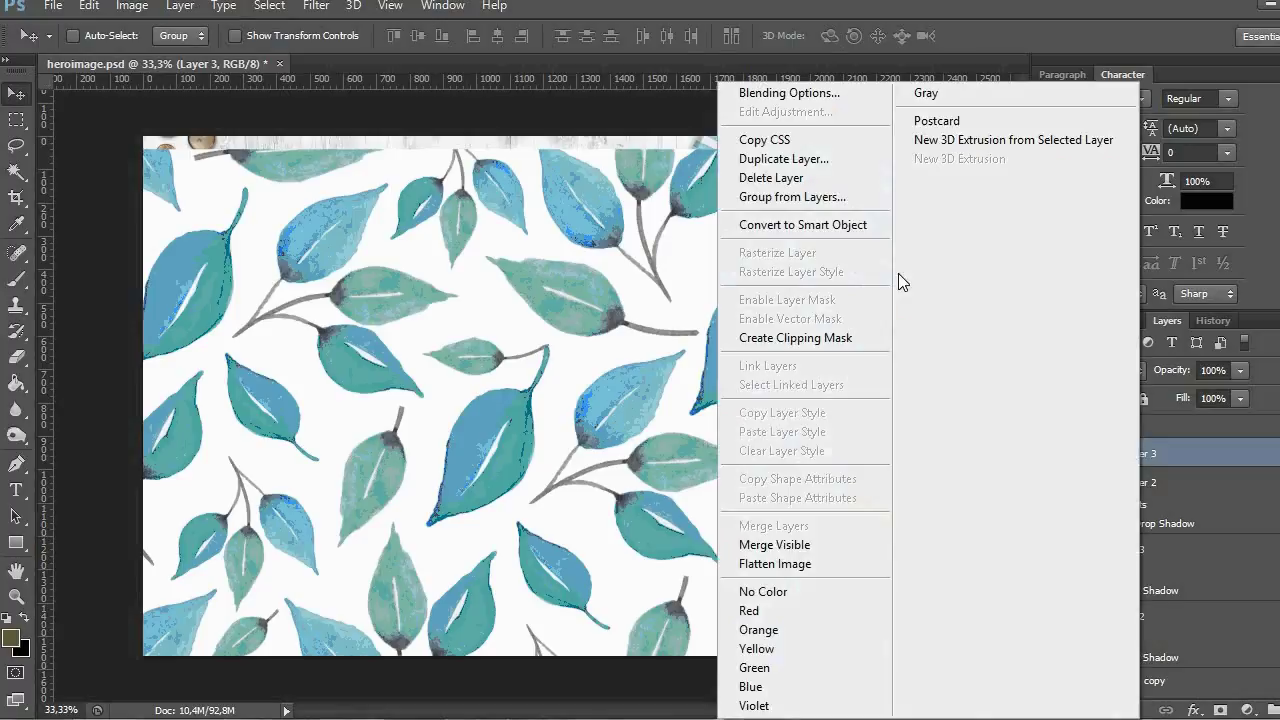
click(800, 228)
key(ctrl+t)
drag(843, 150, 555, 443)
click(1001, 38)
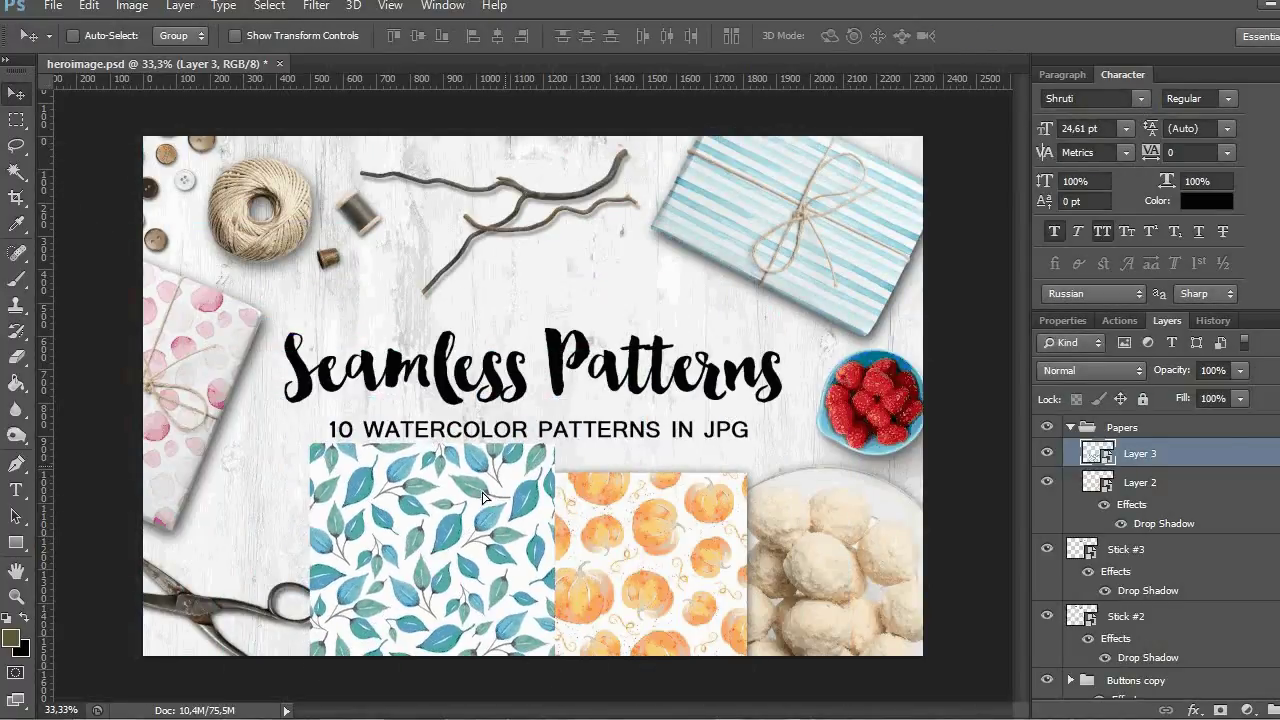
- Copy the pumpkin paper's drop shadow to the leaves paper and shift the leaves paper slightly lower toward the pumpkins
click(1140, 482)
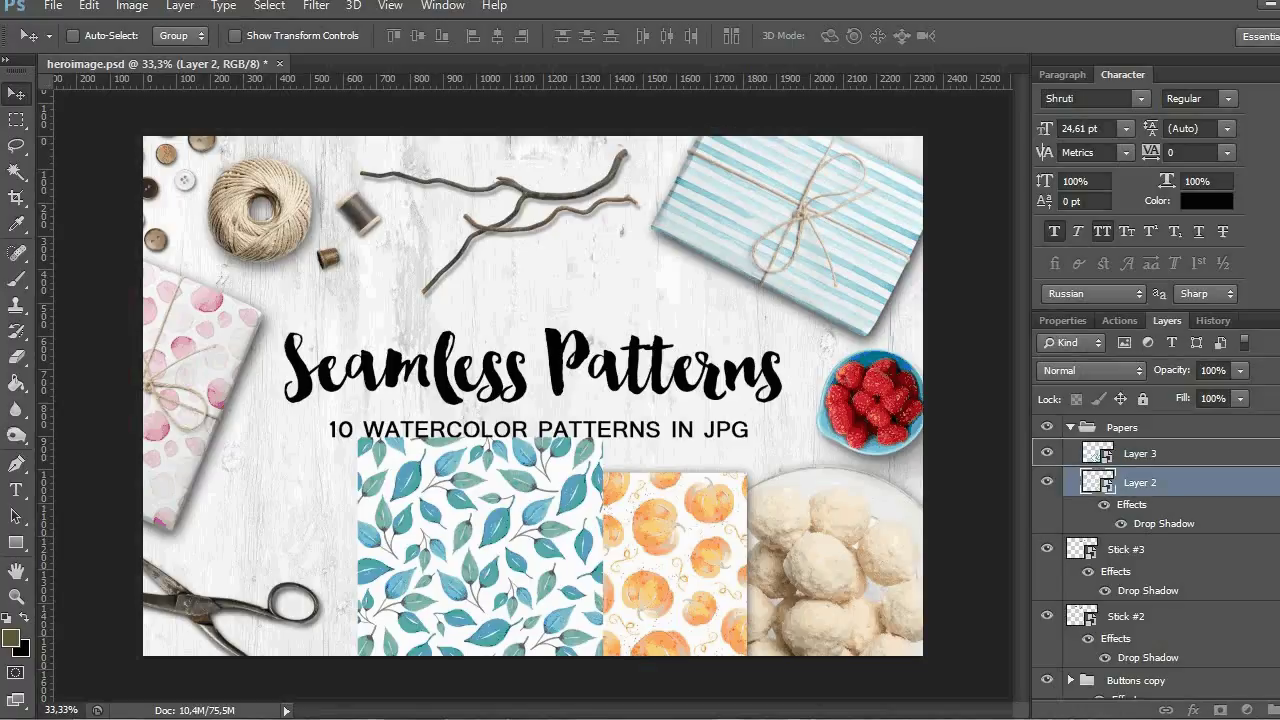
click(1195, 453)
drag(478, 490, 506, 508)
- Open pink striped pattern 5 from the pack folder in Photoshop, copy it into the hero image, and close the source image
click(100, 663)
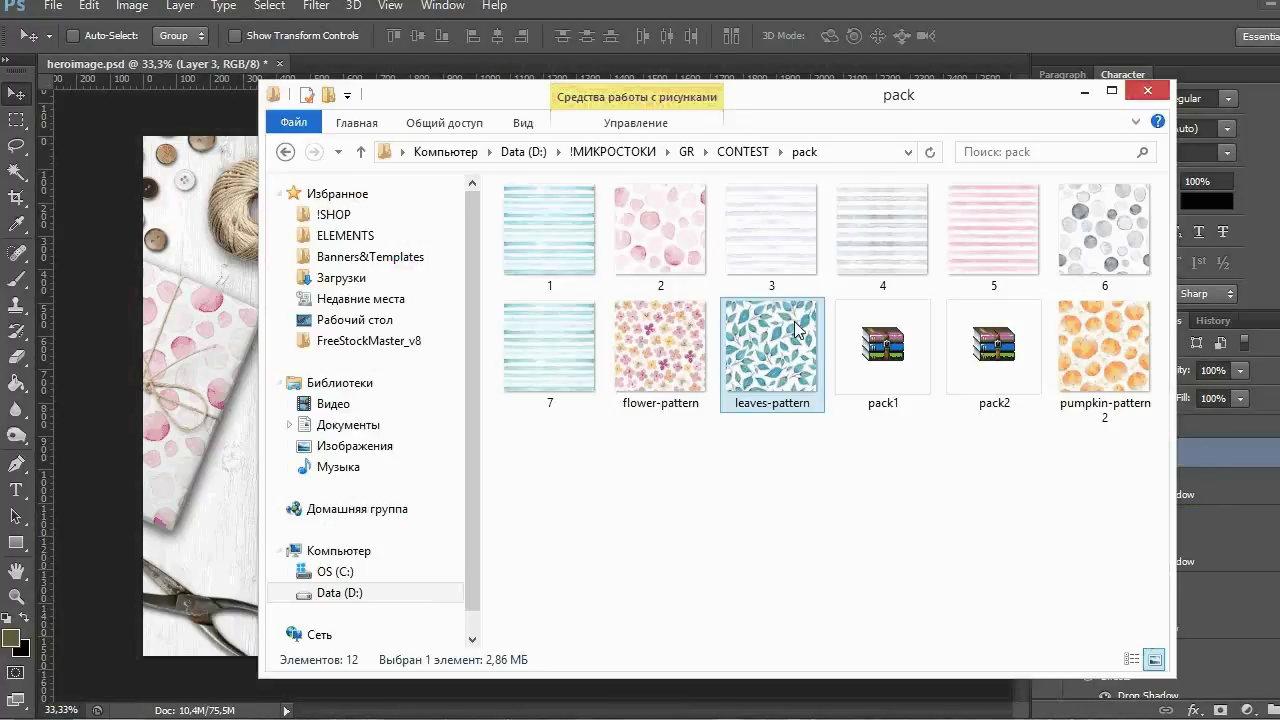
right_click(1005, 251)
mouse_move(715, 405)
click(417, 428)
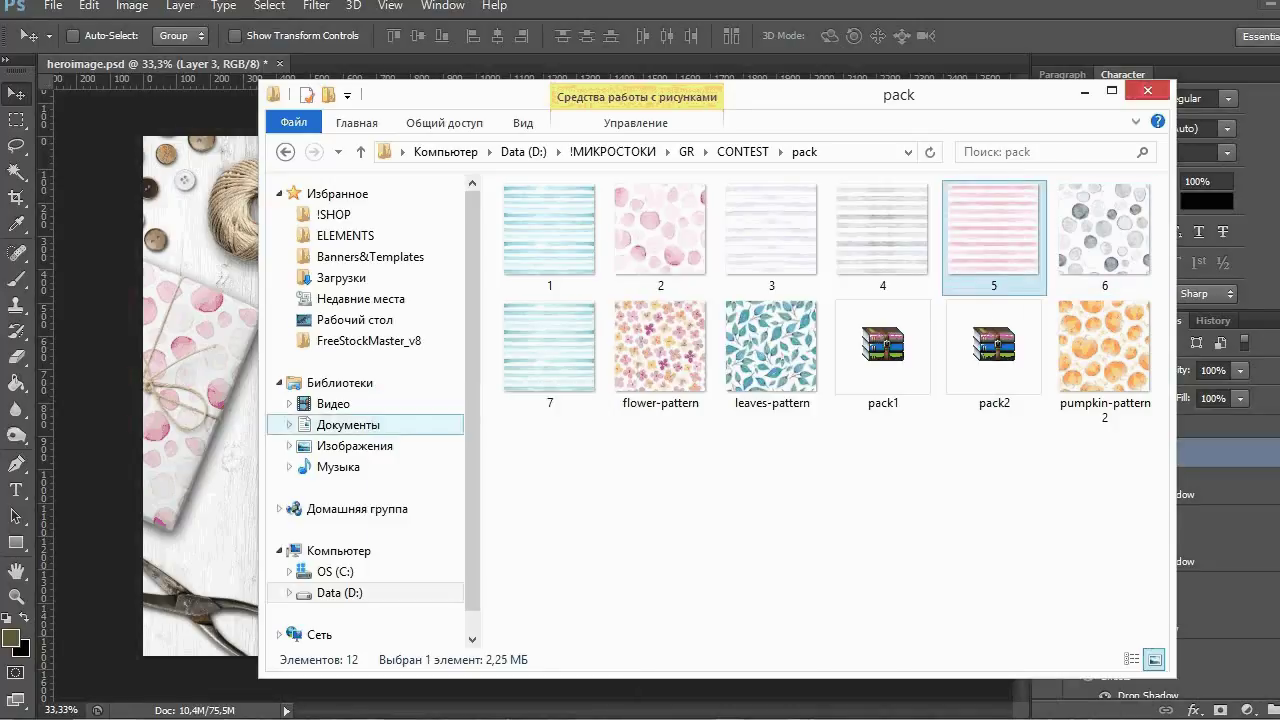
drag(350, 425, 555, 423)
click(463, 88)
- Convert the pink striped layer to a smart object, scale it to 28%, and move it beside the leaves paper
right_click(1148, 457)
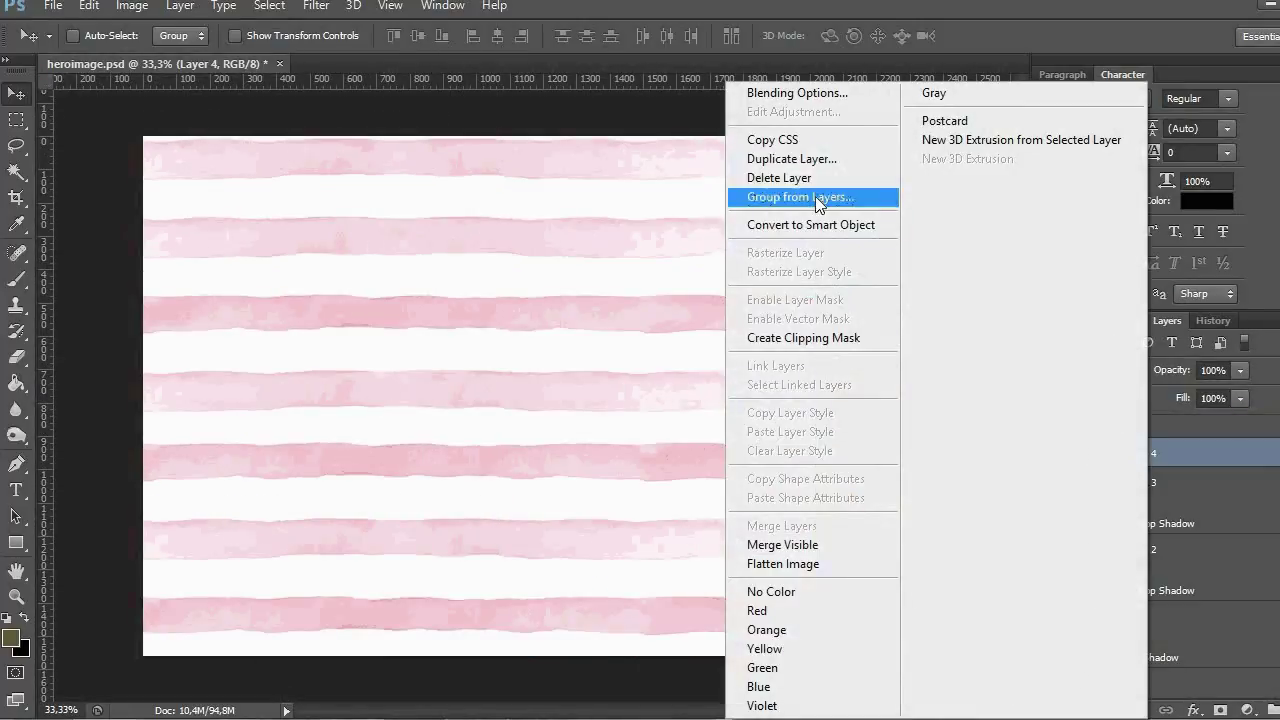
click(806, 224)
key(ctrl+t)
key(ctrl+minus)
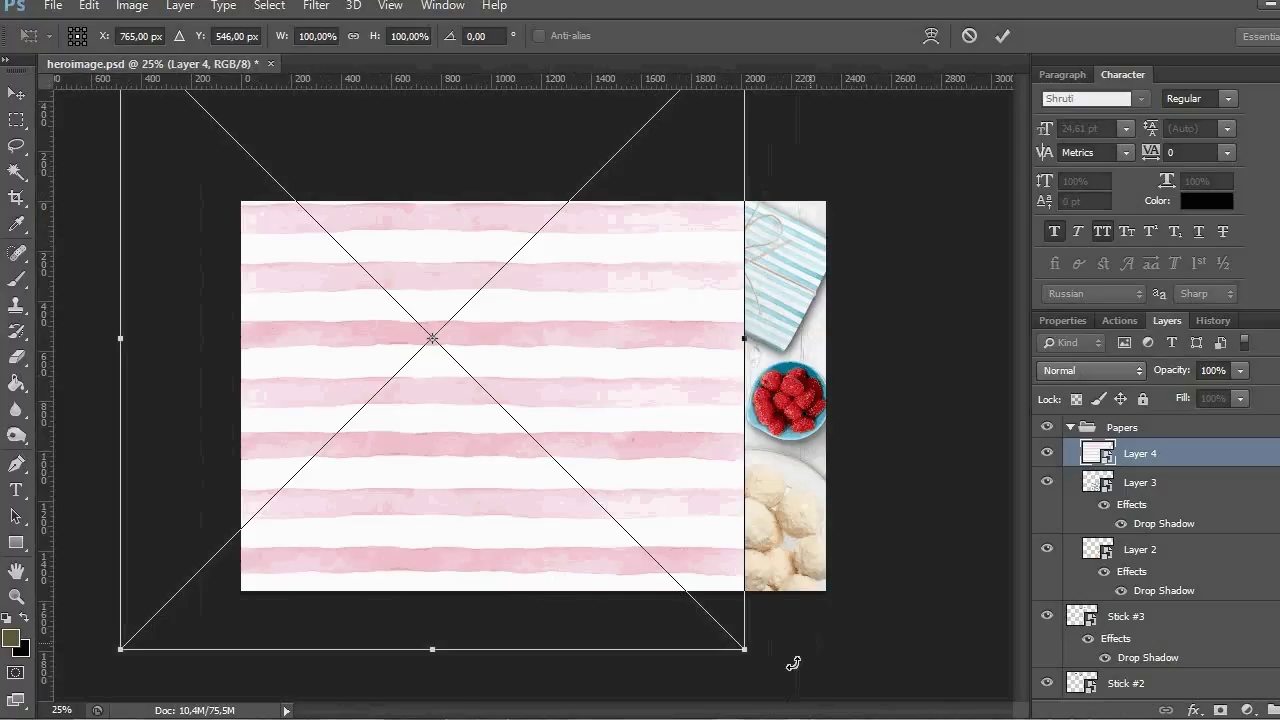
drag(705, 618, 505, 415)
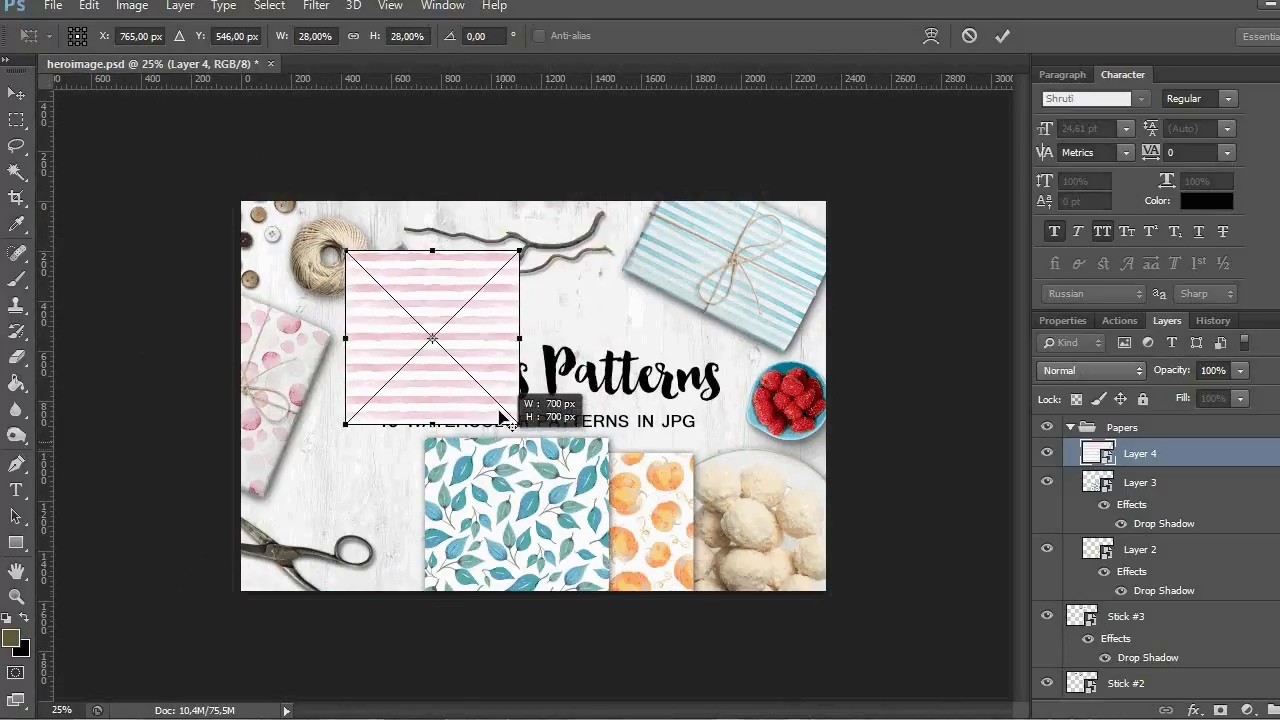
click(1001, 35)
drag(441, 444, 455, 614)
- Put the pink striped paper behind the leaves paper, give it the pumpkin paper's drop shadow, and tilt it counterclockwise
key(ctrl+plus)
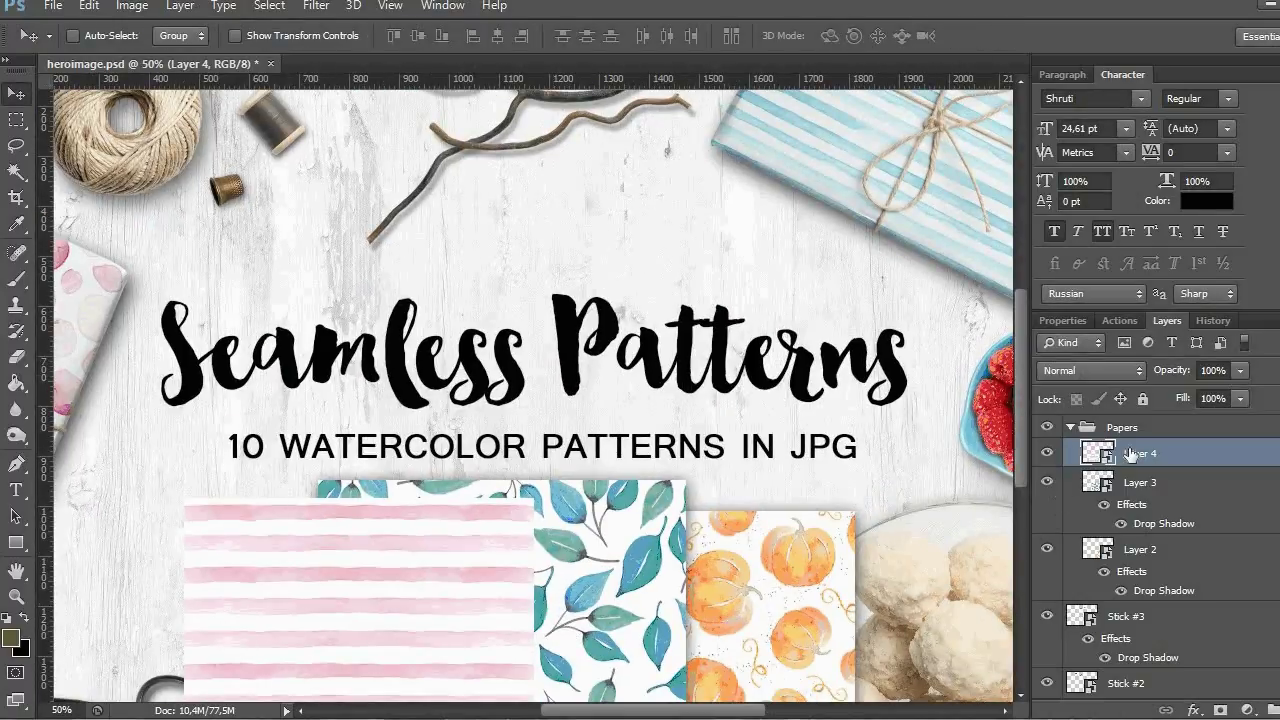
drag(1130, 455, 1135, 527)
click(1140, 549)
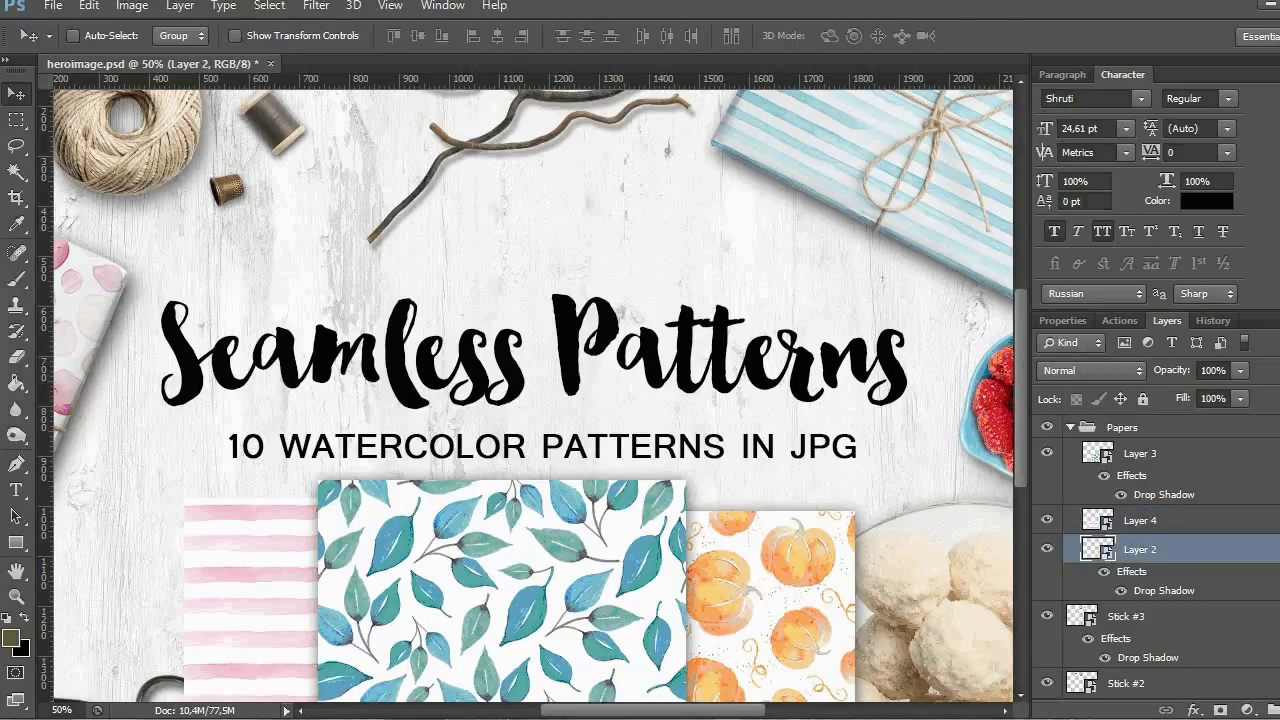
drag(258, 453, 236, 482)
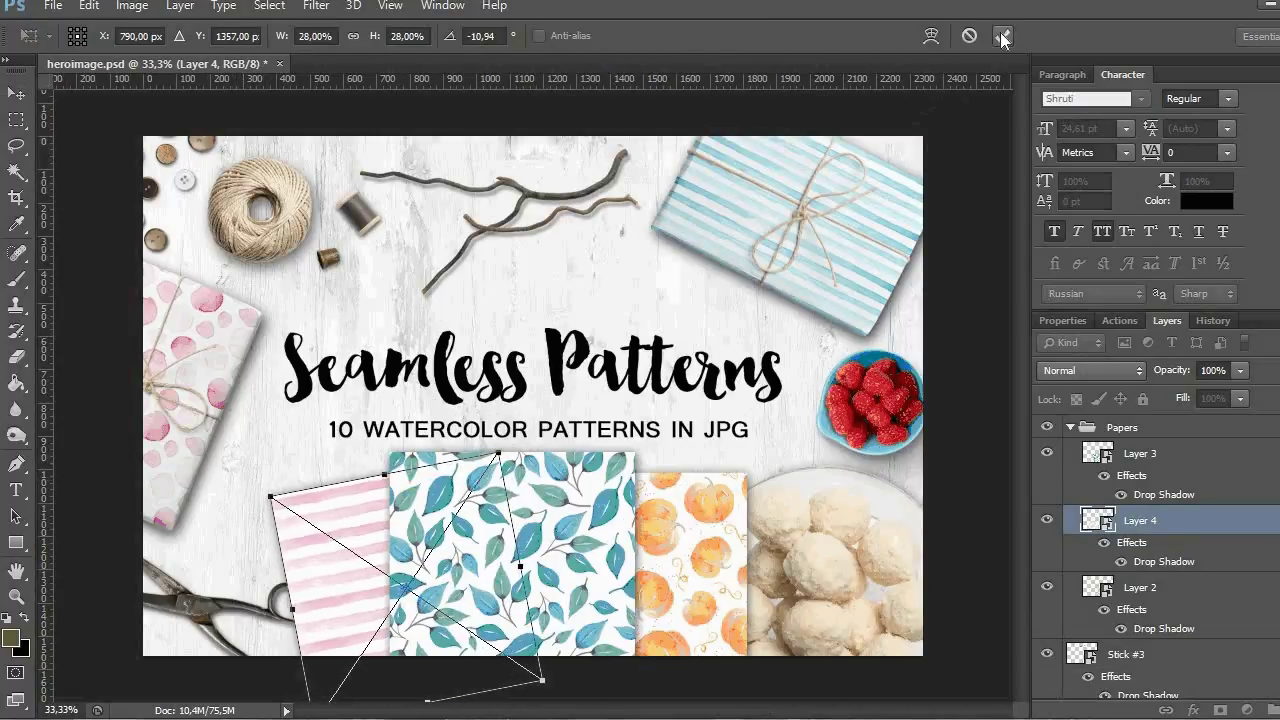
click(1003, 38)
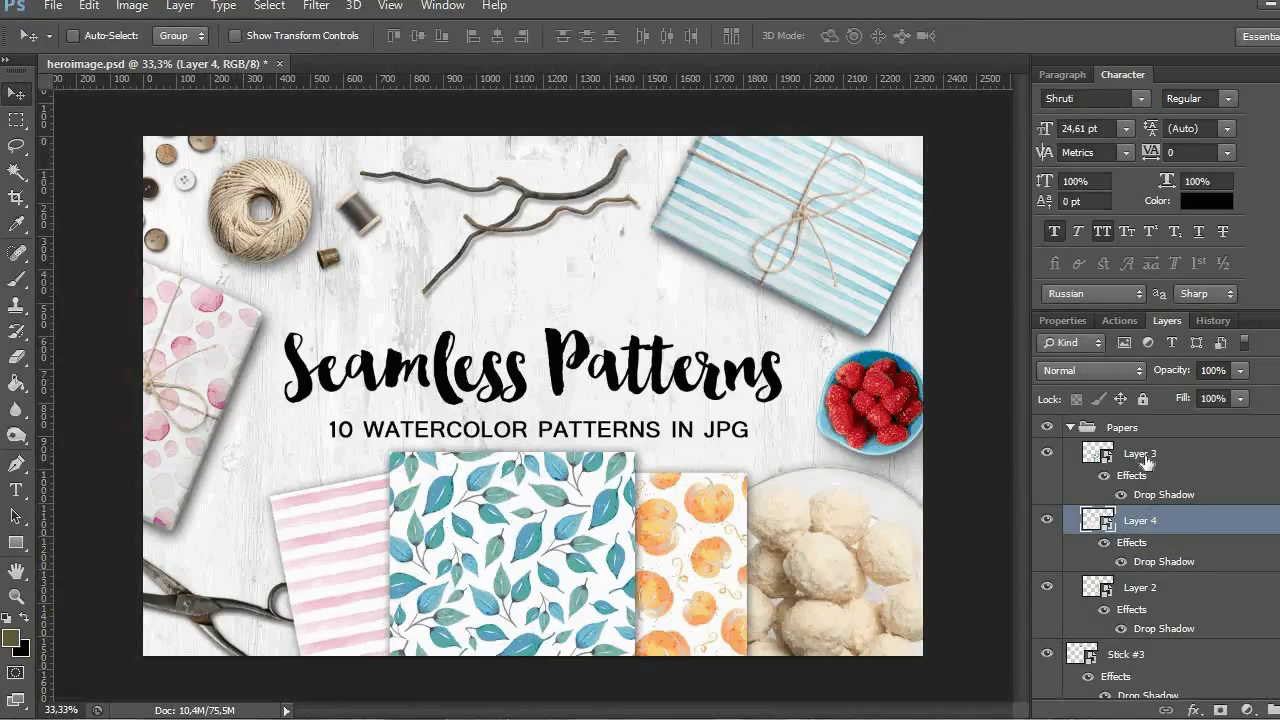
- Tilt the pumpkin paper clockwise so it fans out from behind the leaves paper
click(1150, 590)
click(1047, 587)
click(1047, 587)
key(ctrl+t)
drag(788, 469, 719, 474)
key(Return)
- Scale down the three pattern papers together below the subtitle and collapse the Papers group
ctrl+click(1140, 520)
ctrl+click(1140, 453)
key(ctrl+t)
click(1001, 38)
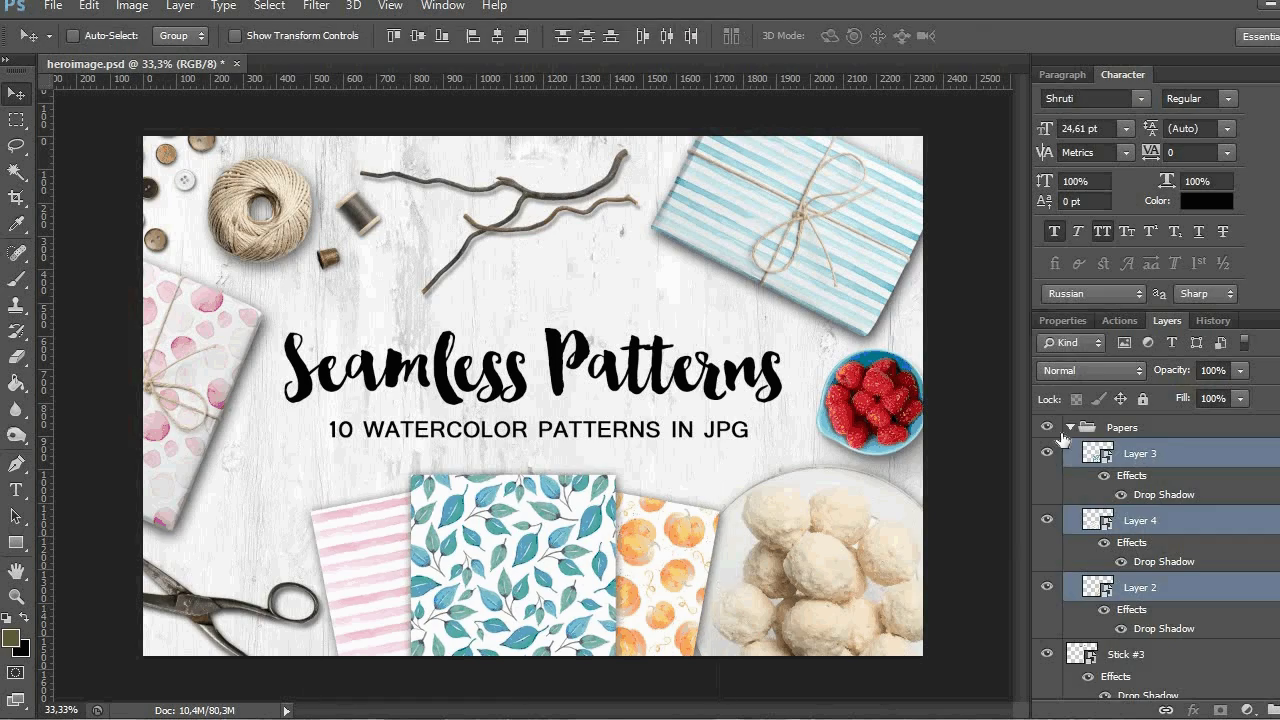
click(1072, 427)
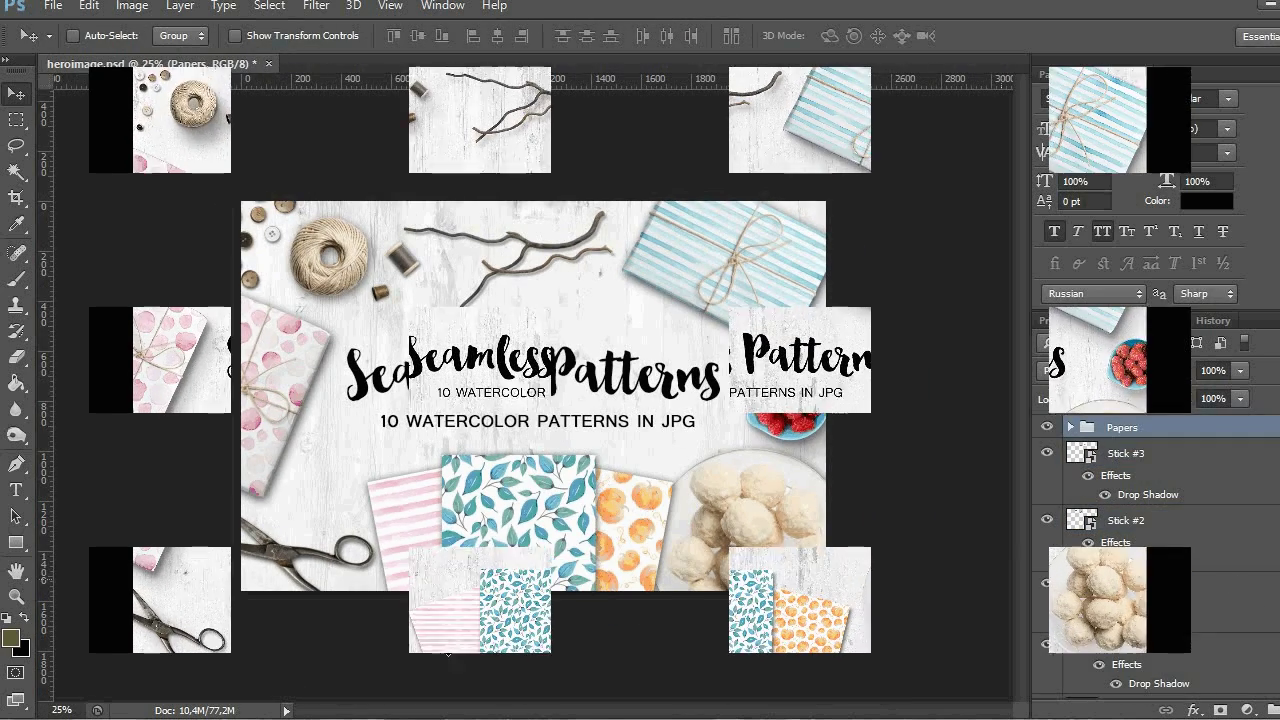